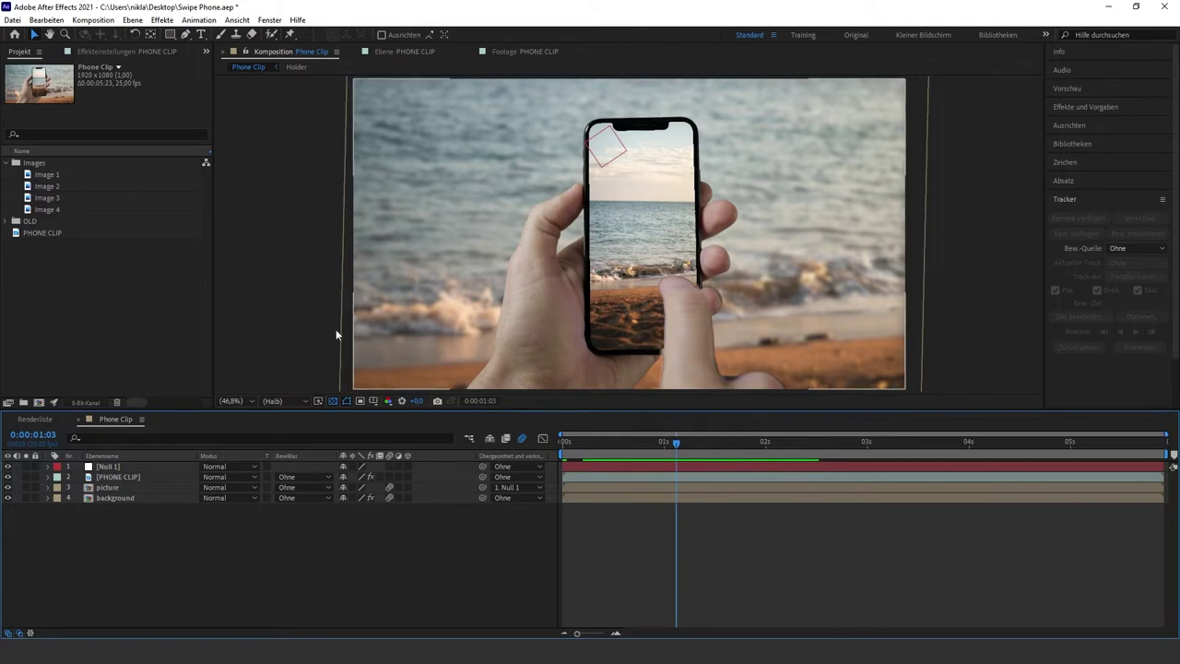
Preview the phone clip and Images 1–4 (beach to night city), then select PHONE CLIP.
double_click(46, 232)
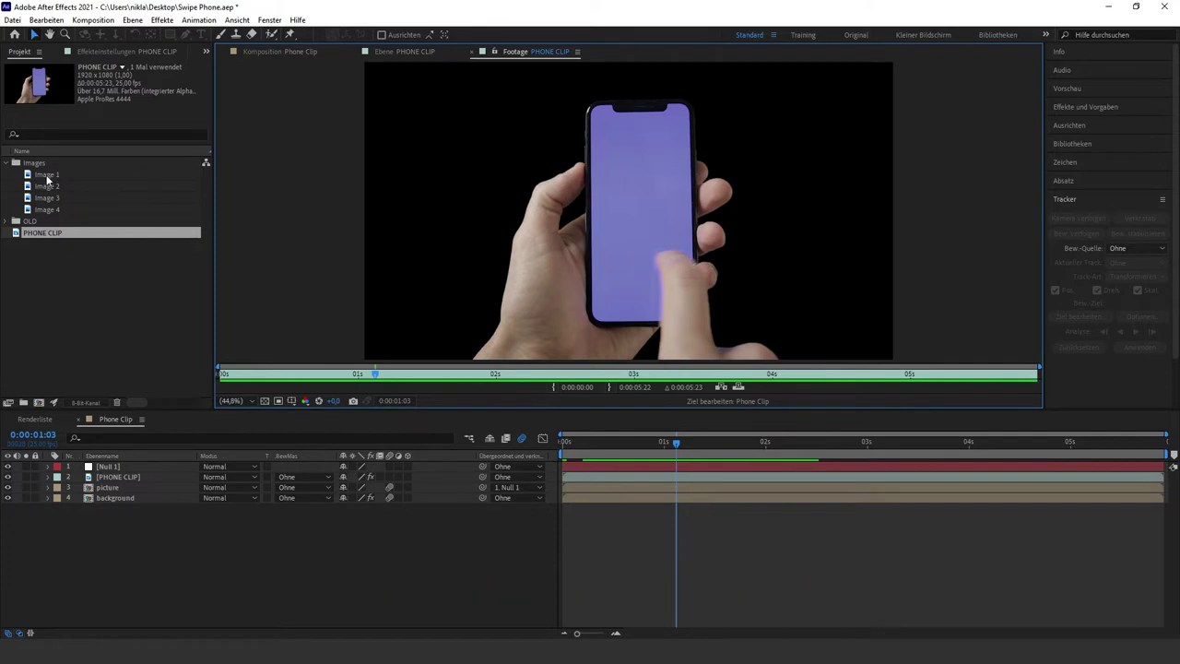
double_click(48, 176)
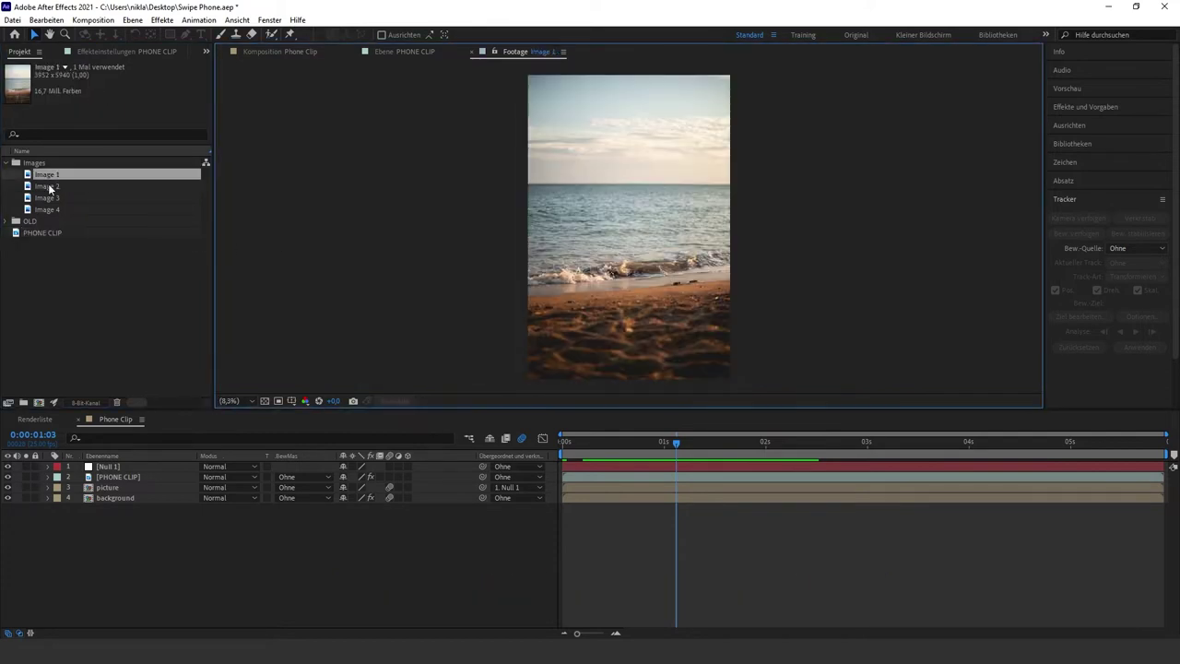
double_click(47, 186)
double_click(48, 198)
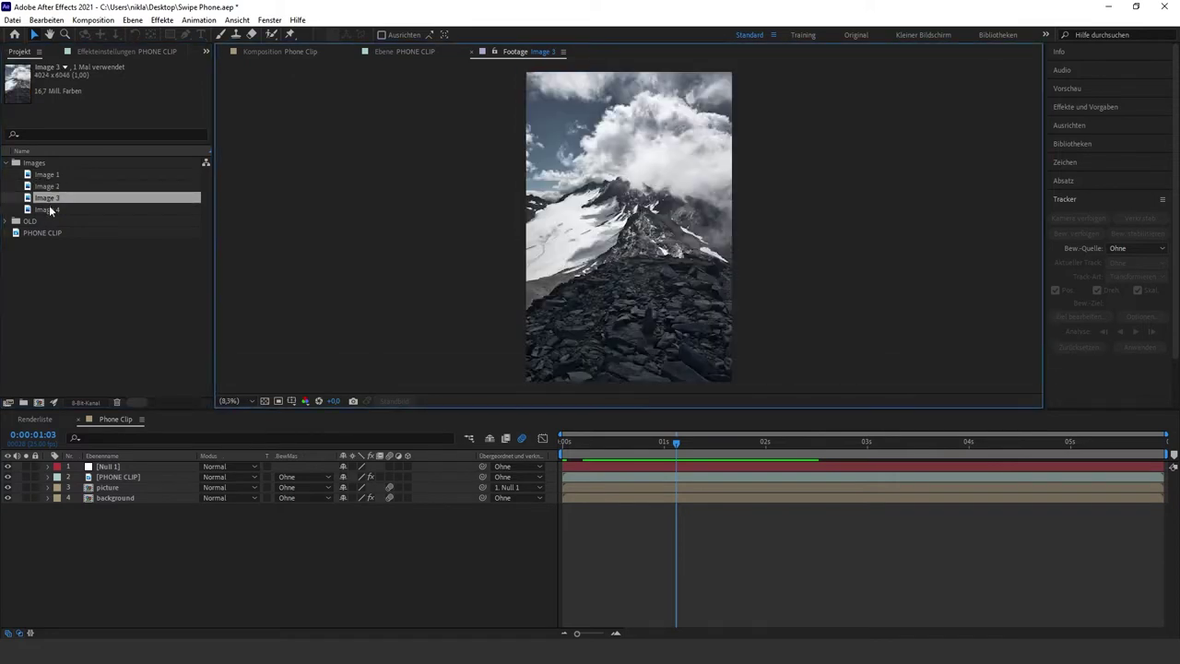
double_click(48, 210)
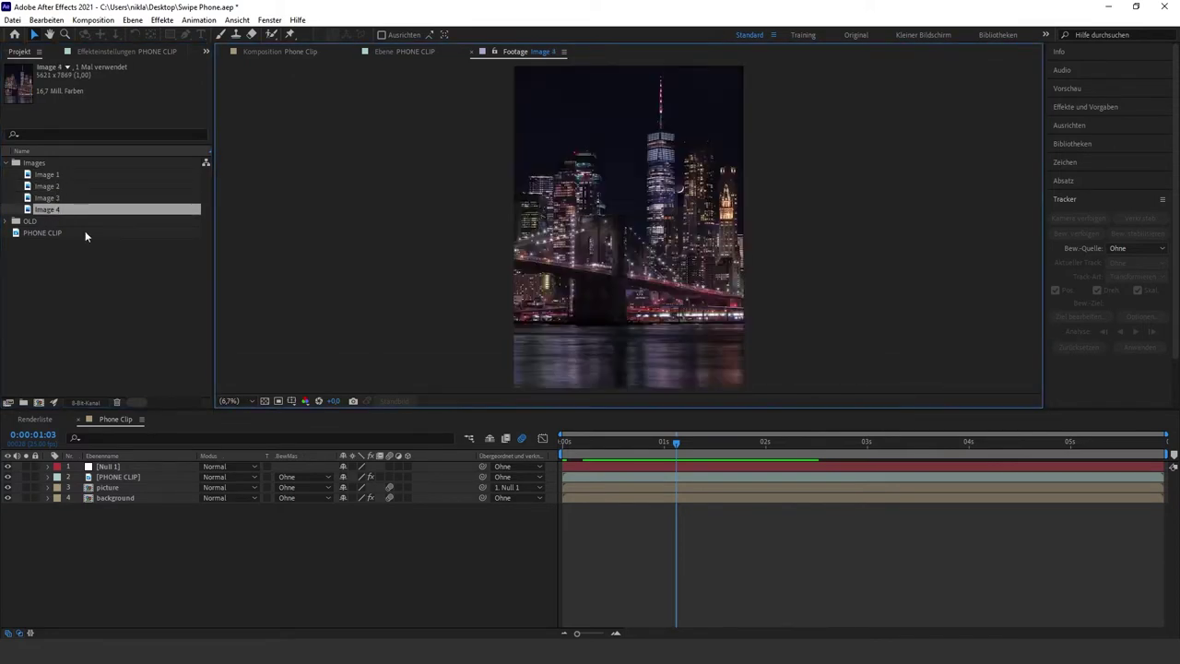
click(52, 233)
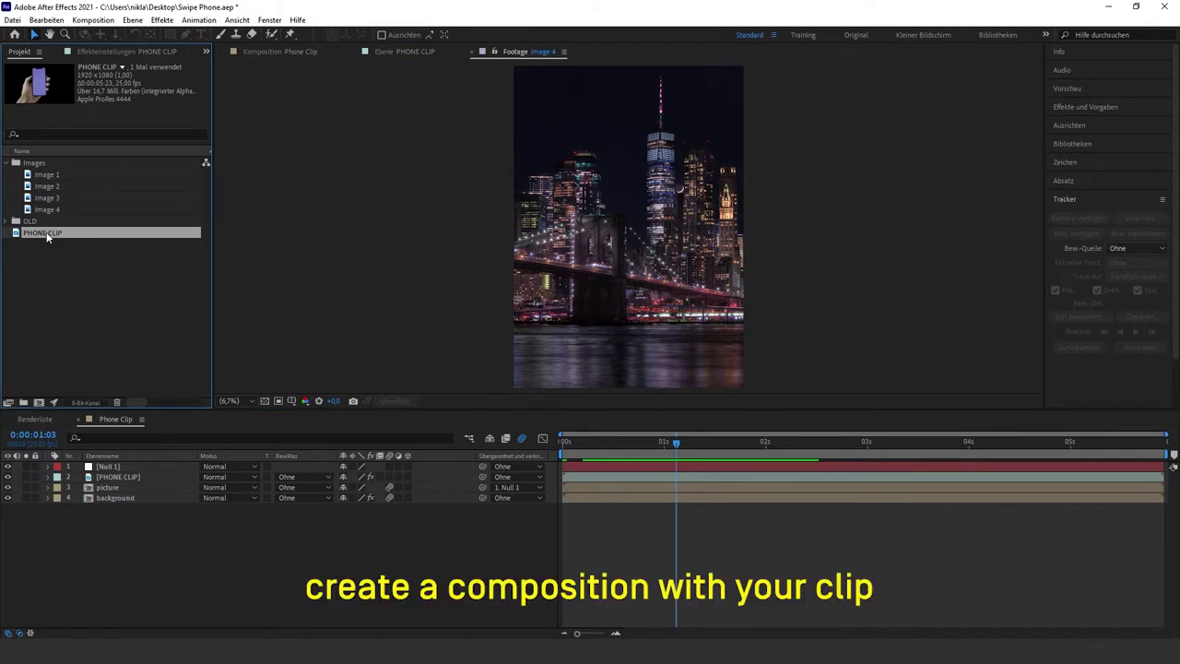
Make the PHONE CLIP 2 composition from the phone clip and add Image 1 as a layer.
right_click(48, 237)
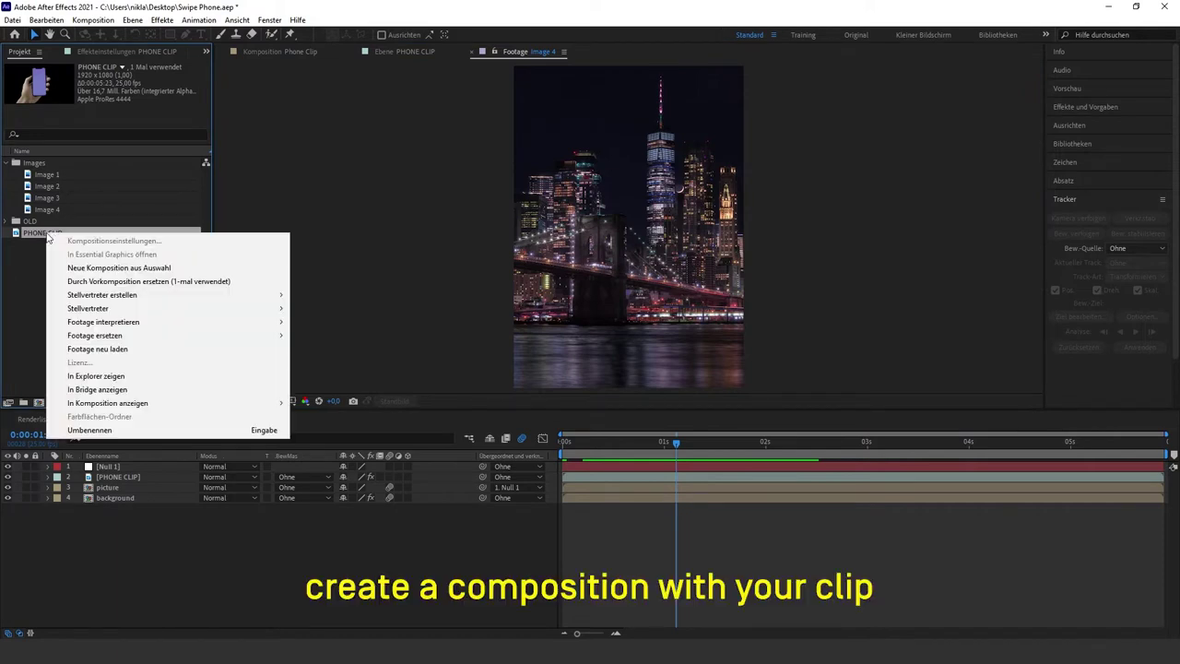
click(117, 268)
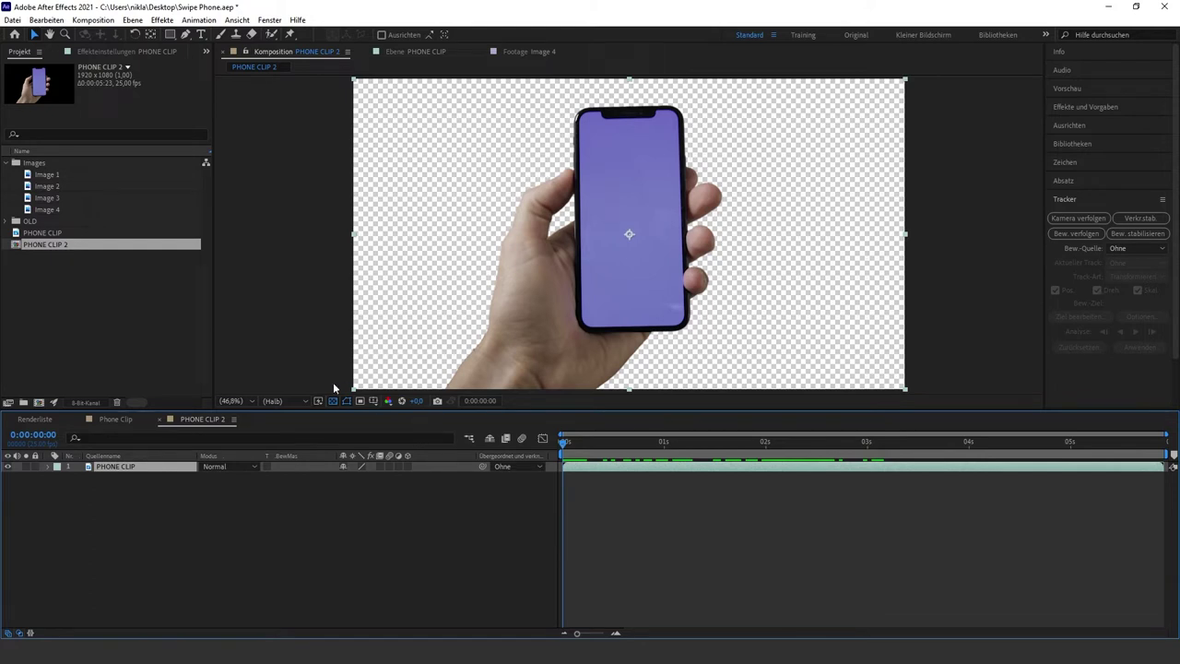
click(43, 176)
drag(54, 177, 118, 463)
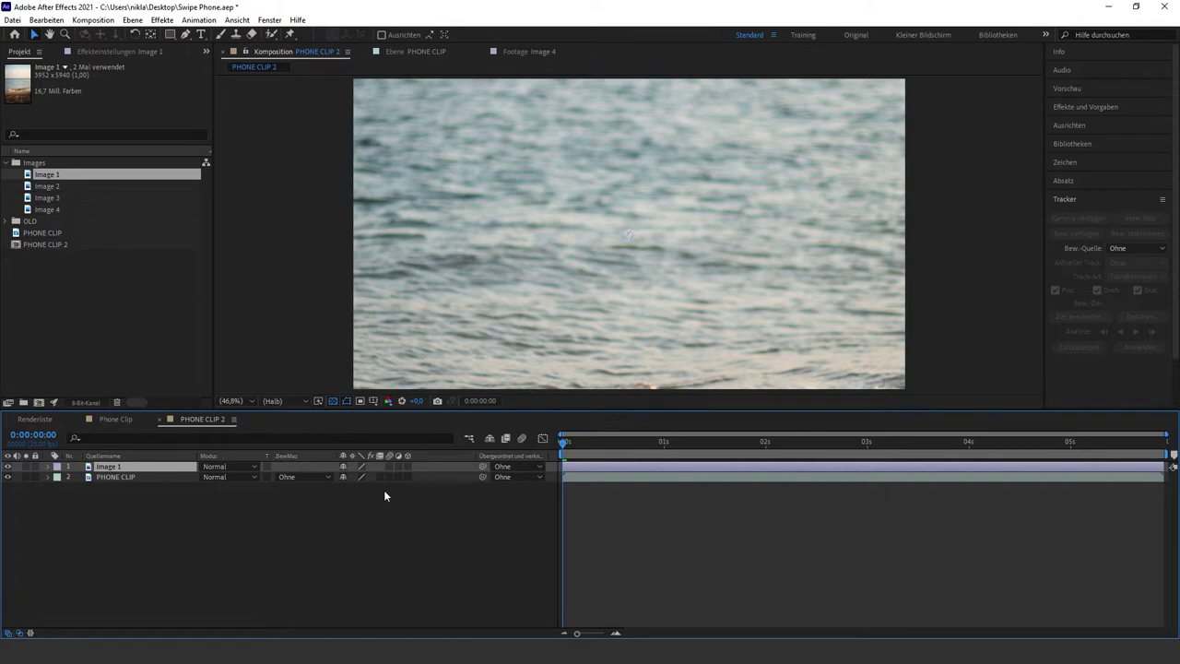
Scale Image 1 down to 13% and position it over the phone screen.
key(s)
drag(359, 478, 299, 473)
drag(570, 275, 580, 261)
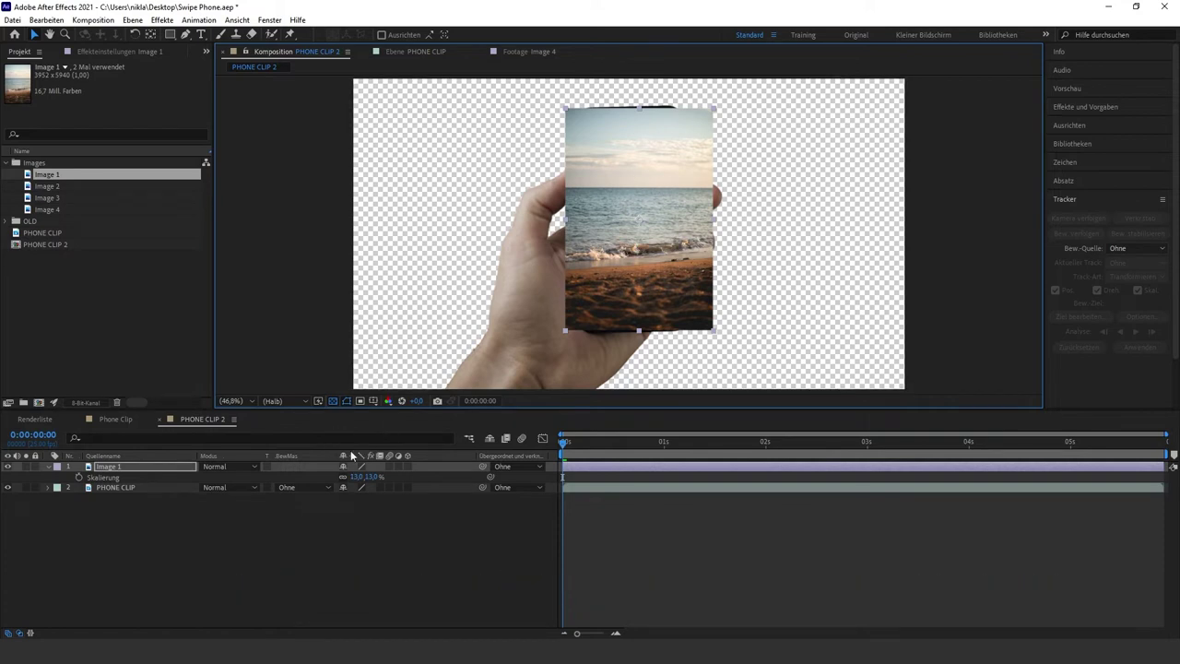
Pre-compose the Image 1 layer into a composition named Image, then return to PHONE CLIP 2.
click(146, 465)
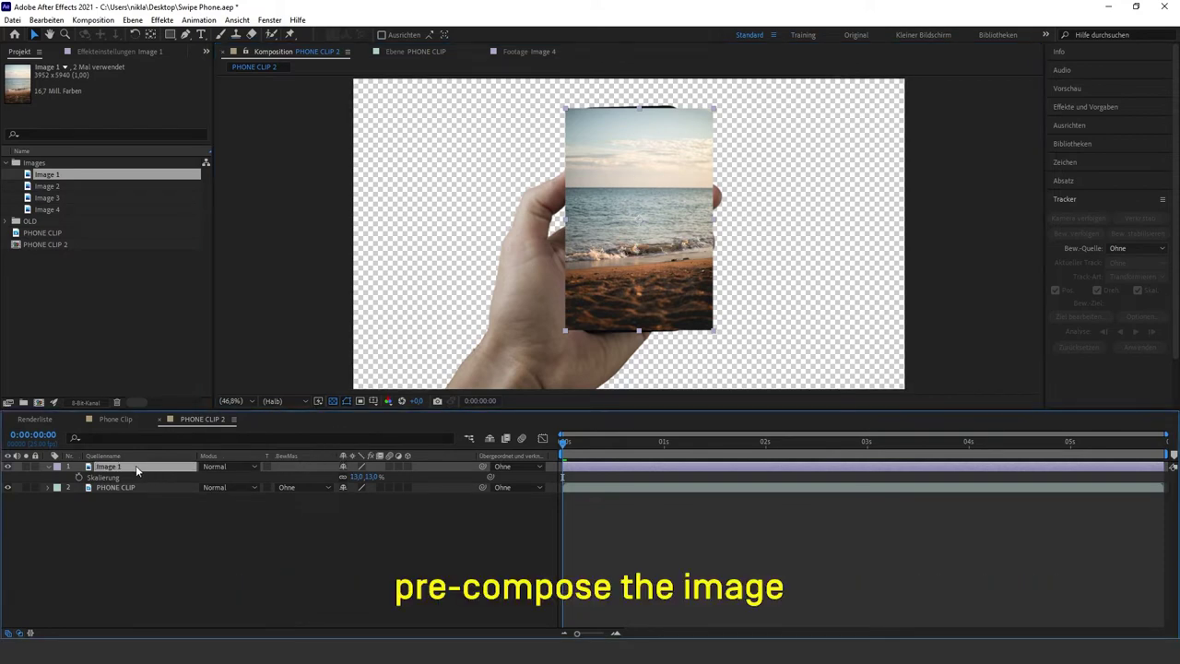
right_click(135, 466)
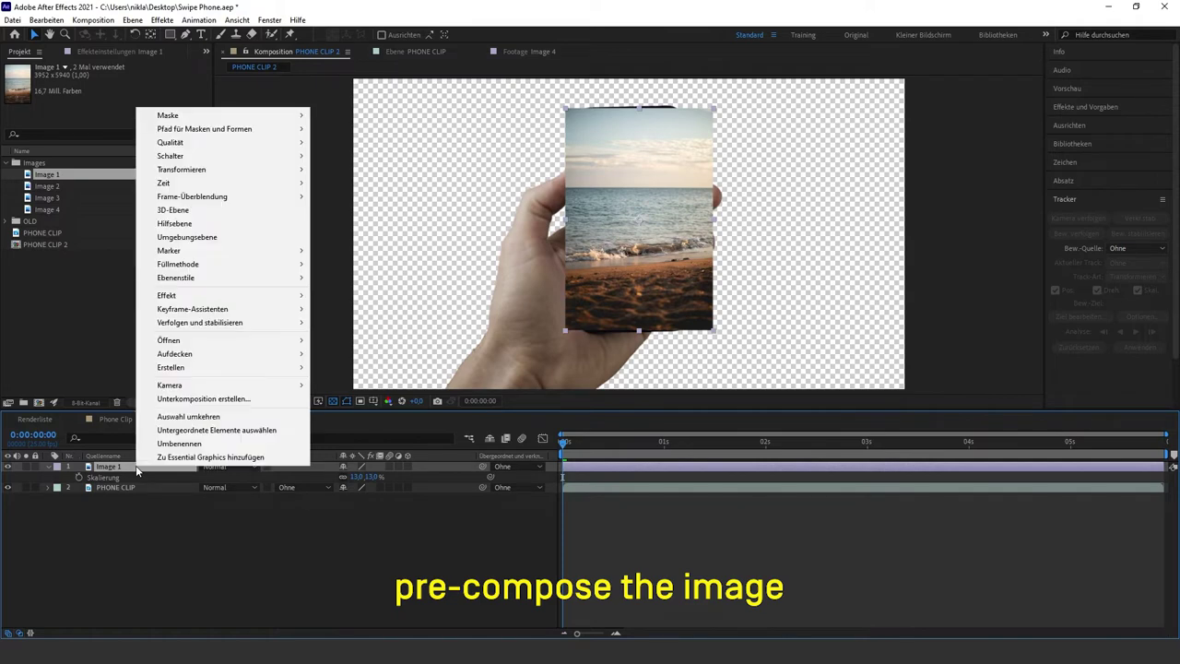
click(196, 399)
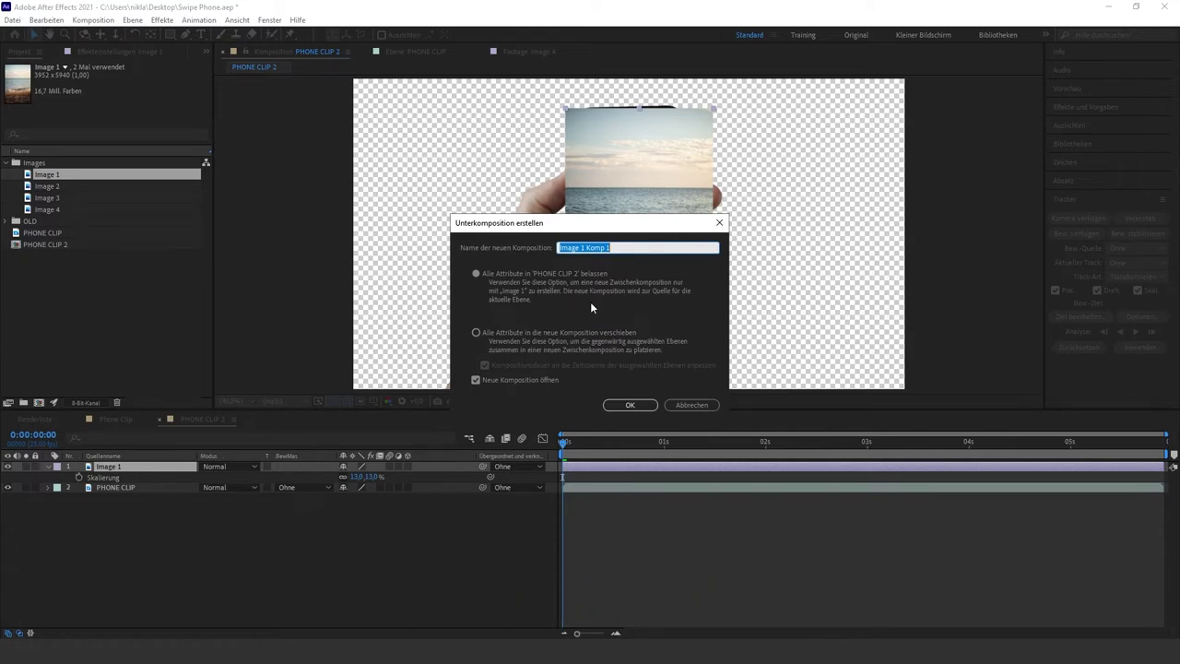
key(BackSpace)
text(Image)
key(Return)
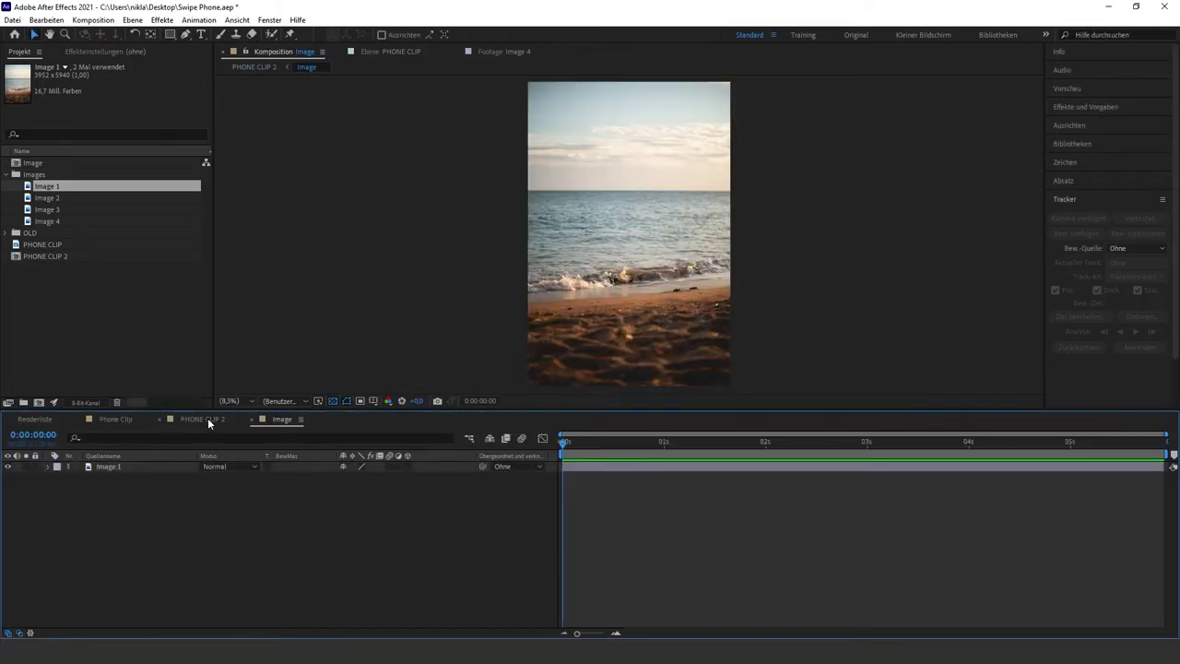
click(208, 418)
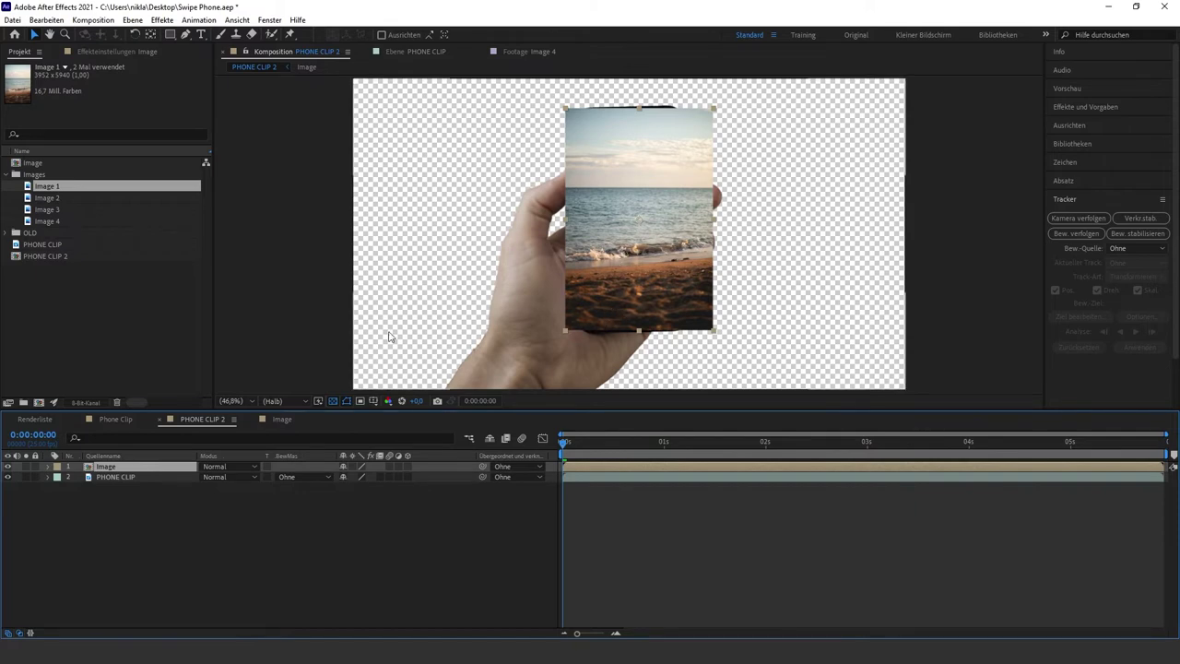
Start a motion track on PHONE CLIP with Rotation and Scale enabled, scrubbing to about 4 seconds.
click(128, 477)
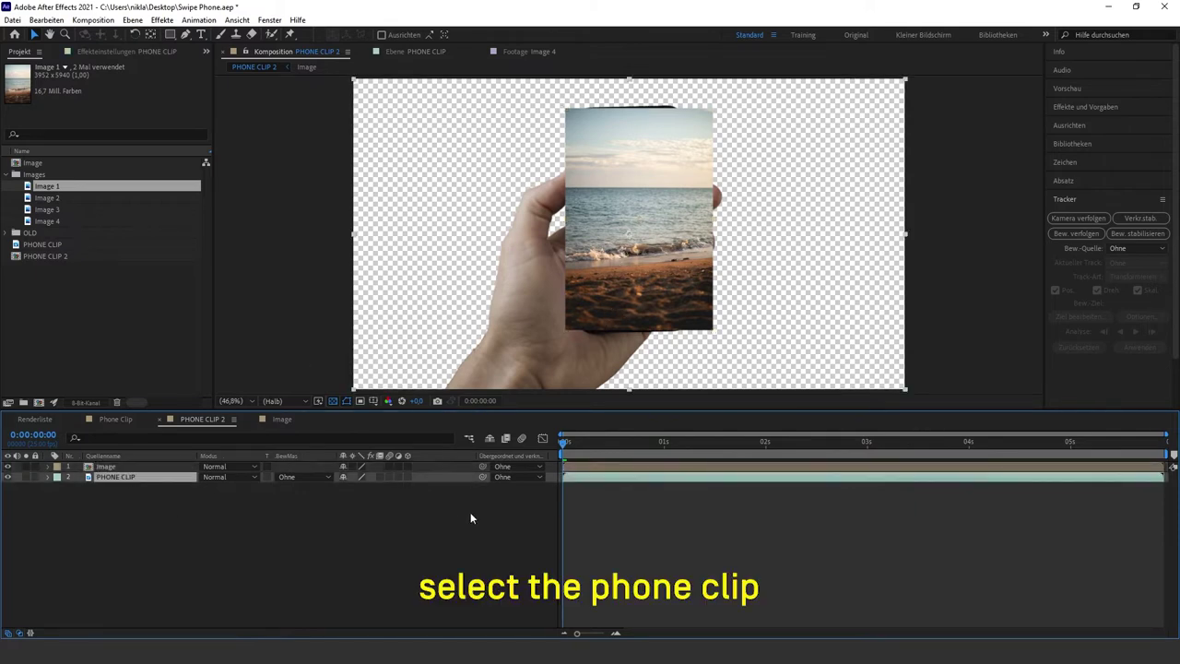
click(1068, 200)
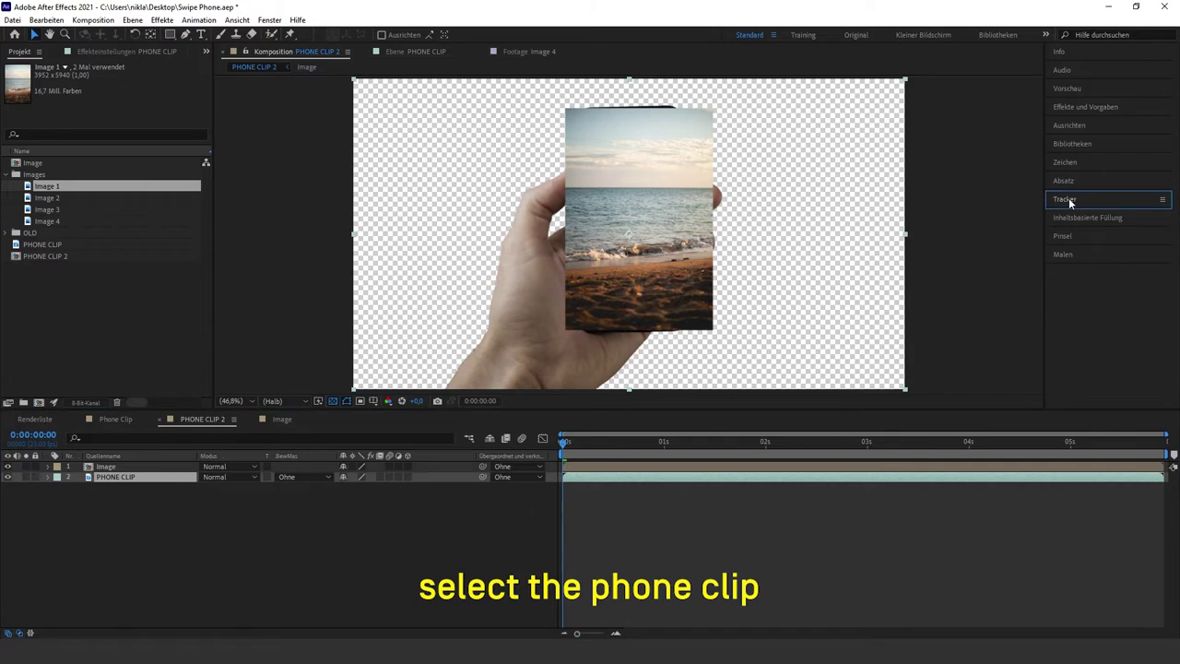
click(1067, 200)
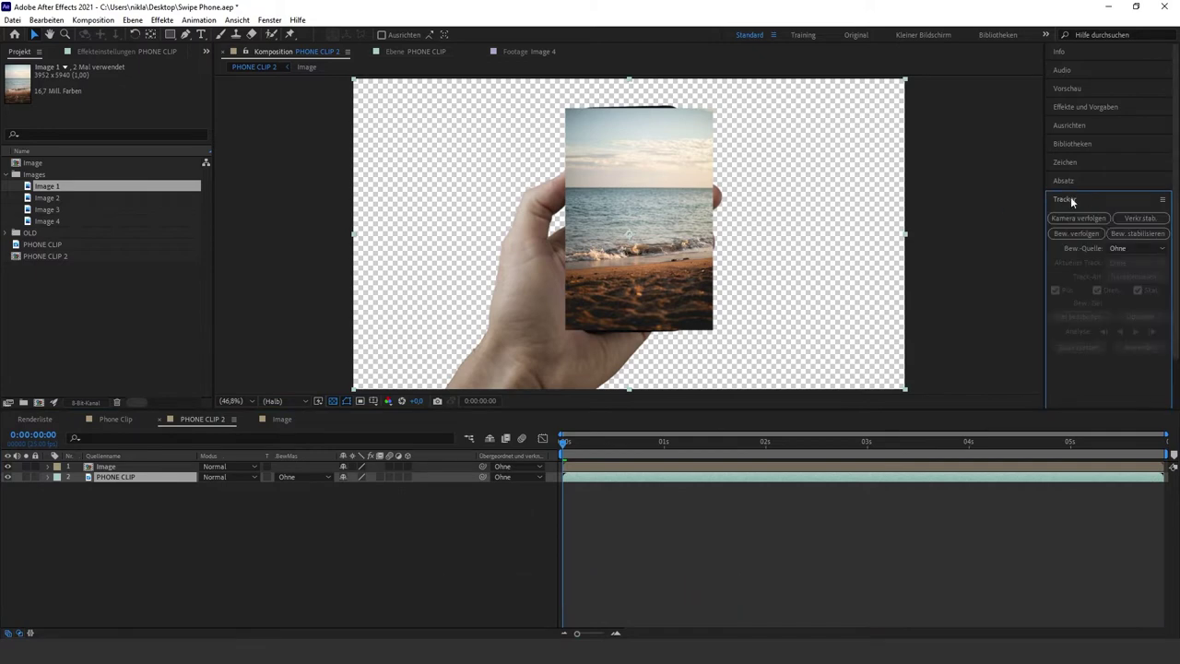
click(269, 19)
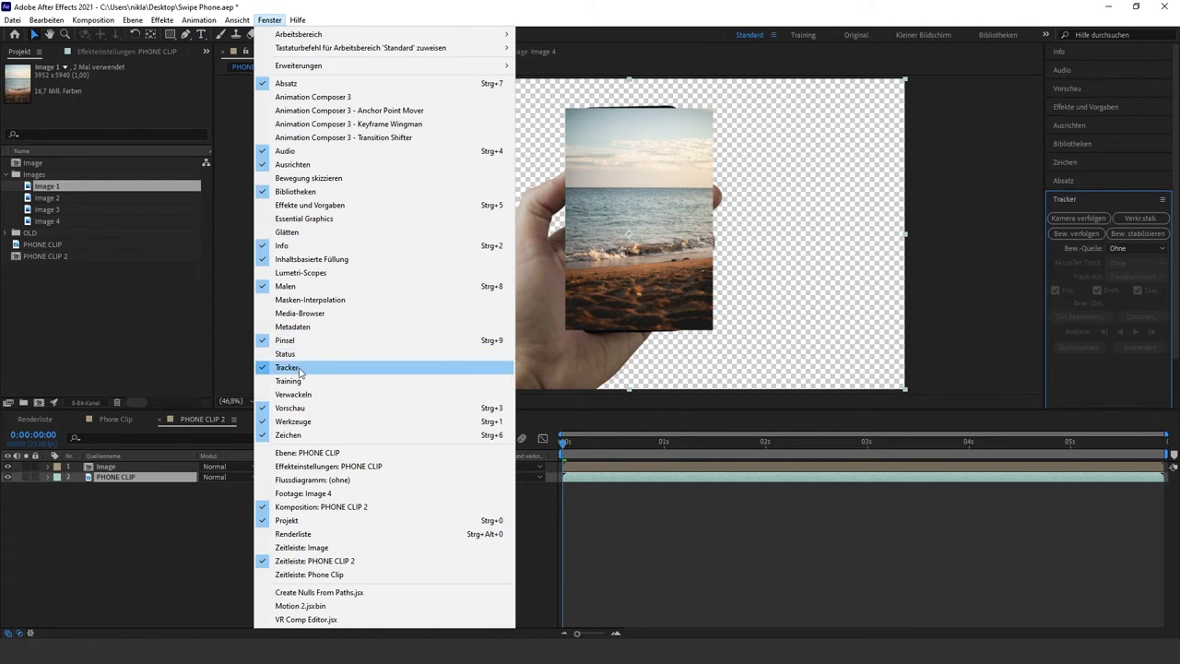
click(1080, 235)
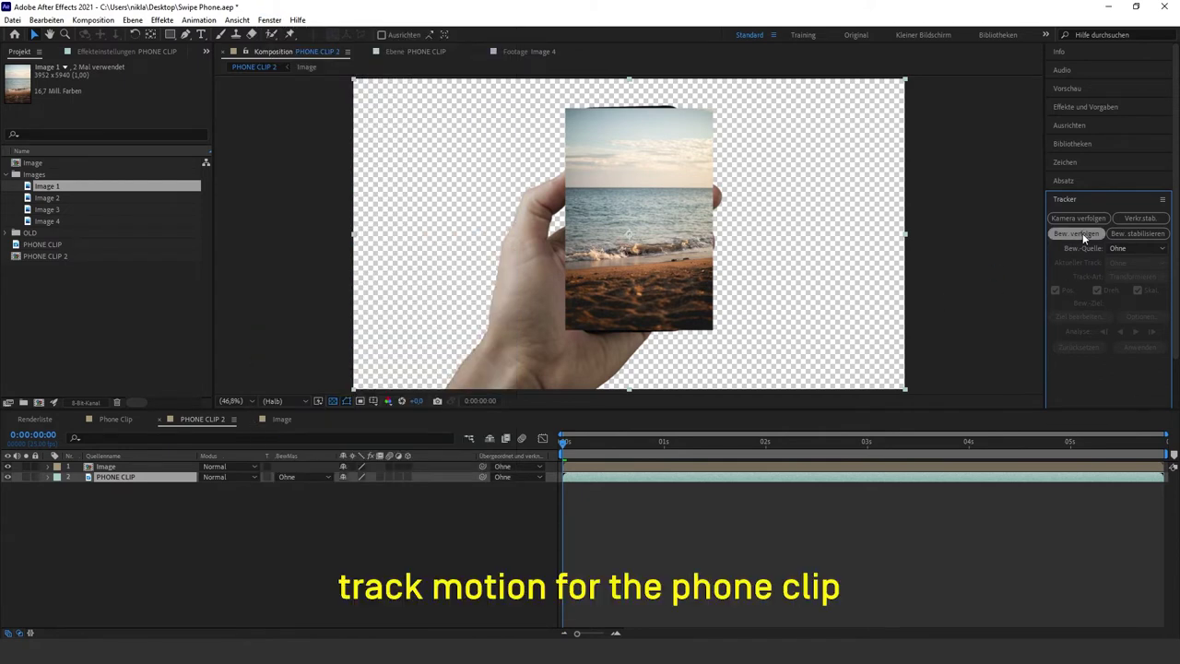
click(1082, 233)
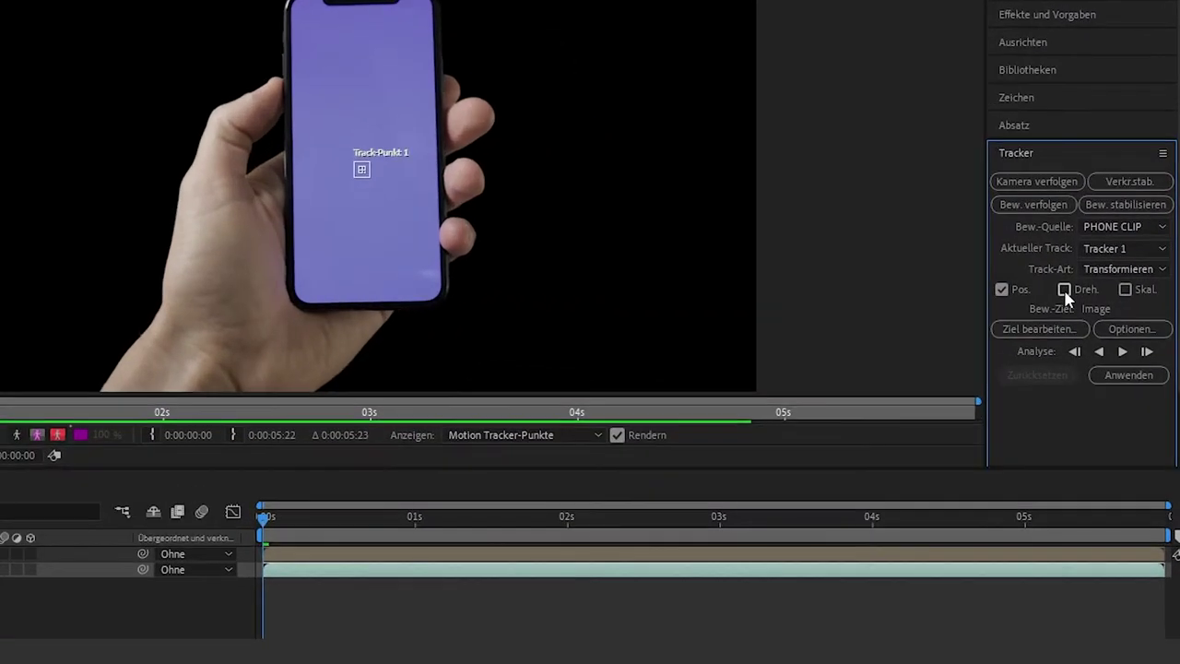
click(1096, 291)
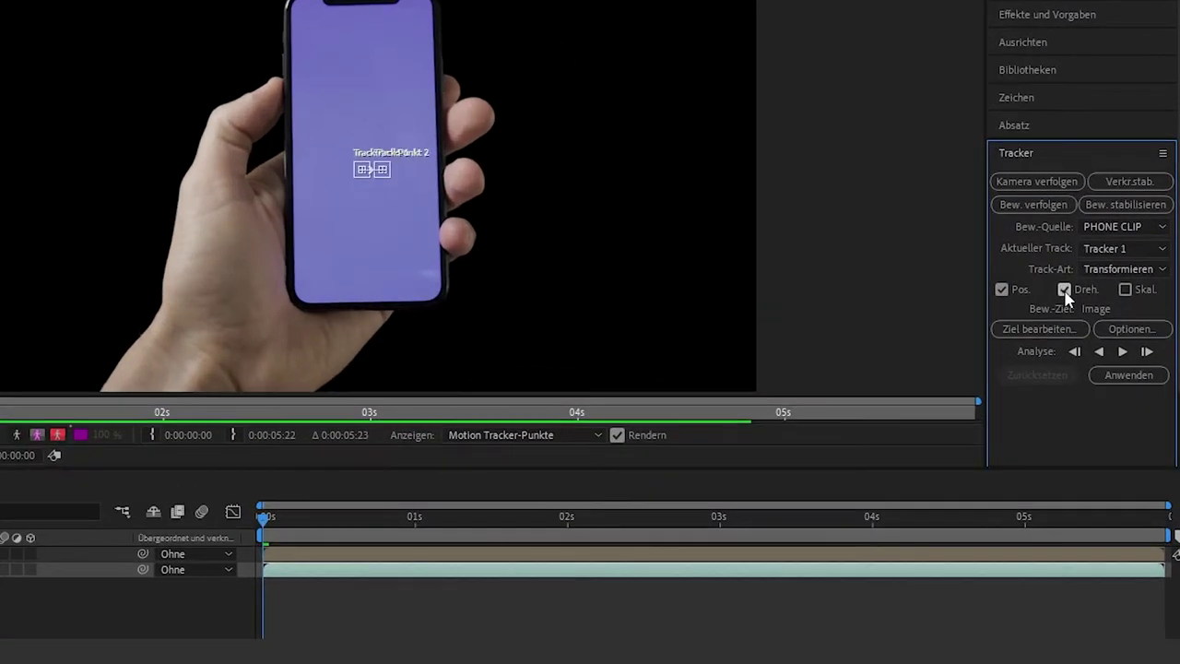
click(1126, 290)
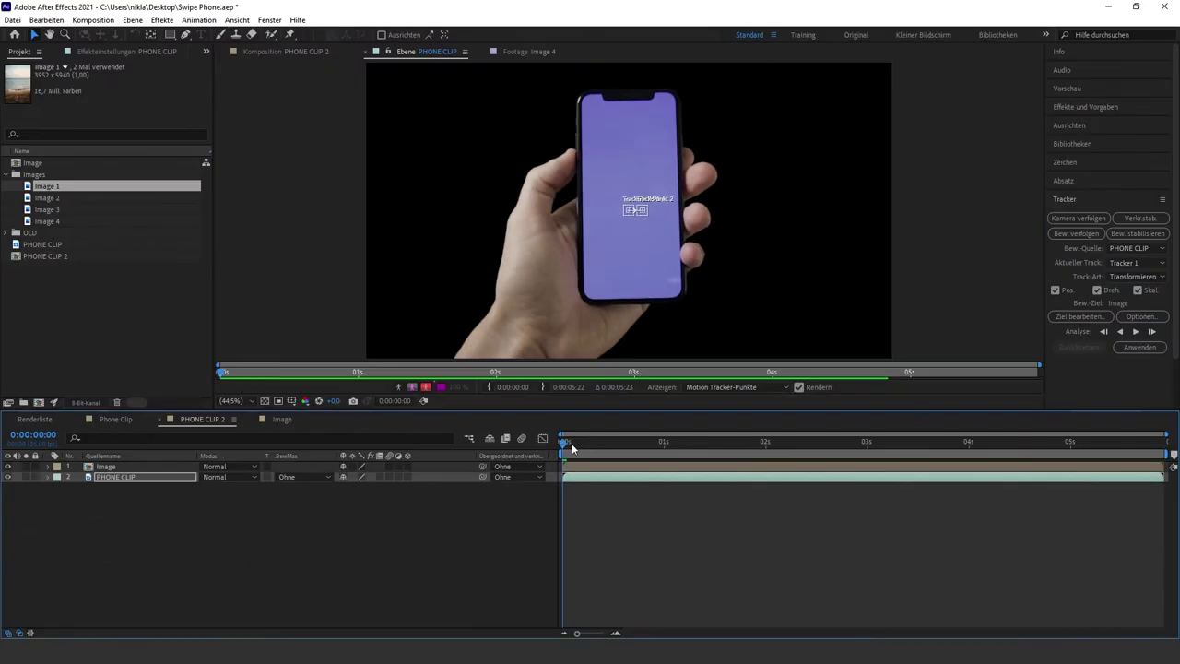
drag(564, 446, 1048, 453)
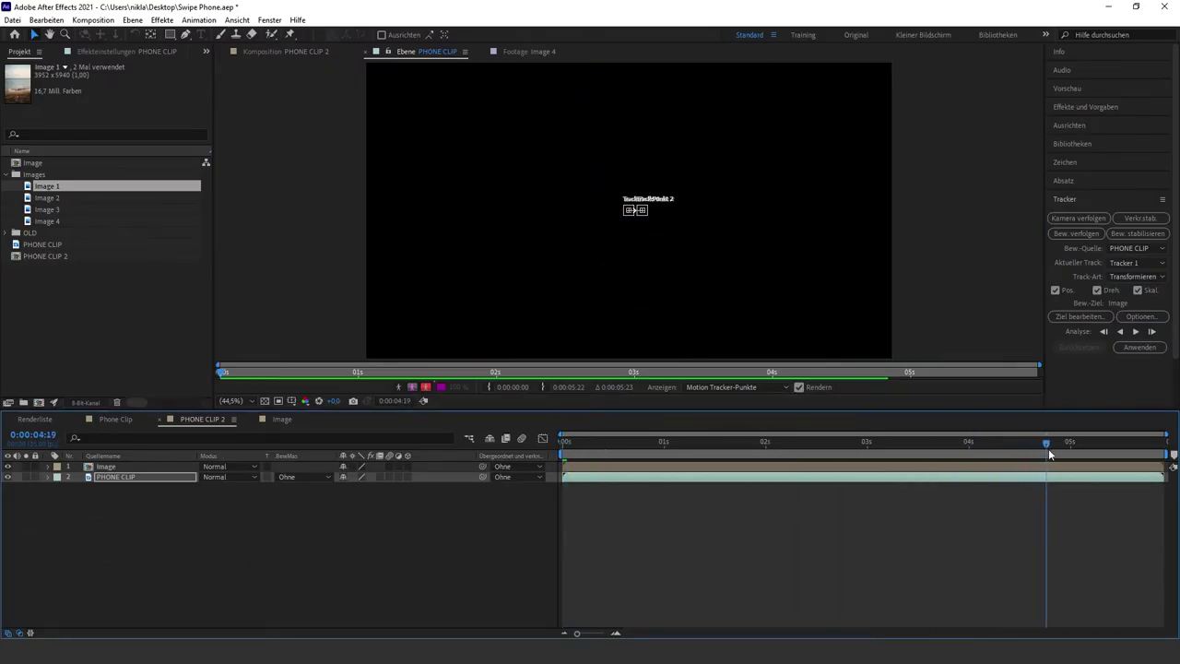
At about 0:00:04:04, enlarge Track Point 1's boxes and move it up to the phone's notch.
drag(1048, 453, 563, 443)
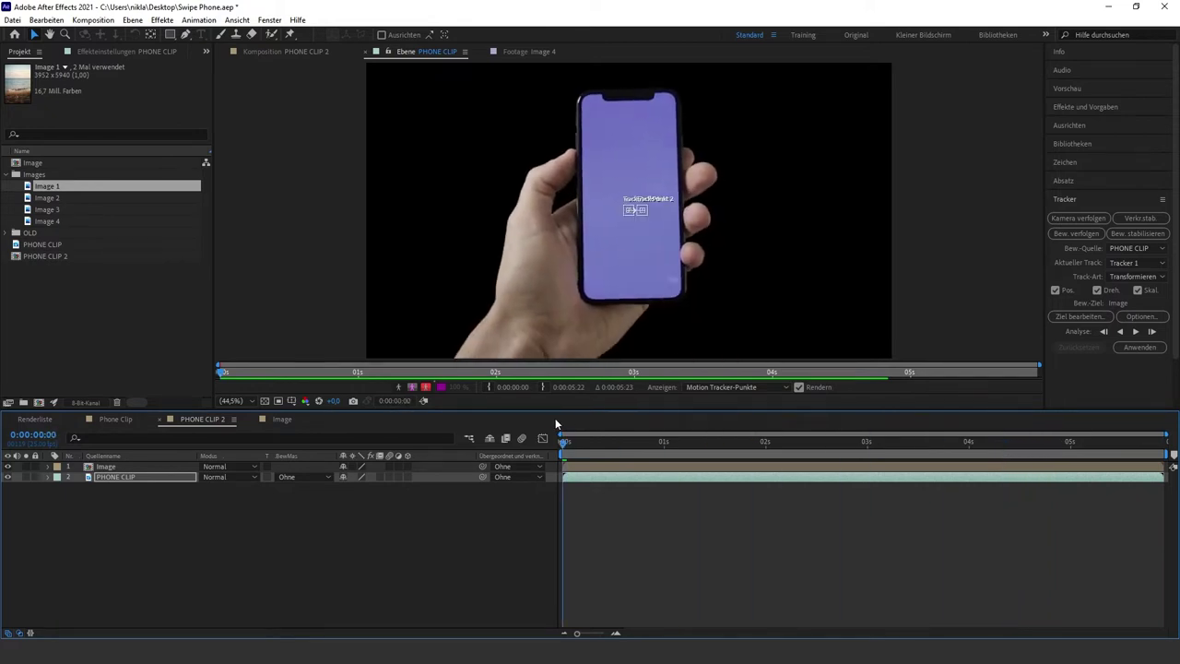
scroll(638, 201, up, 1)
scroll(638, 201, up, 2)
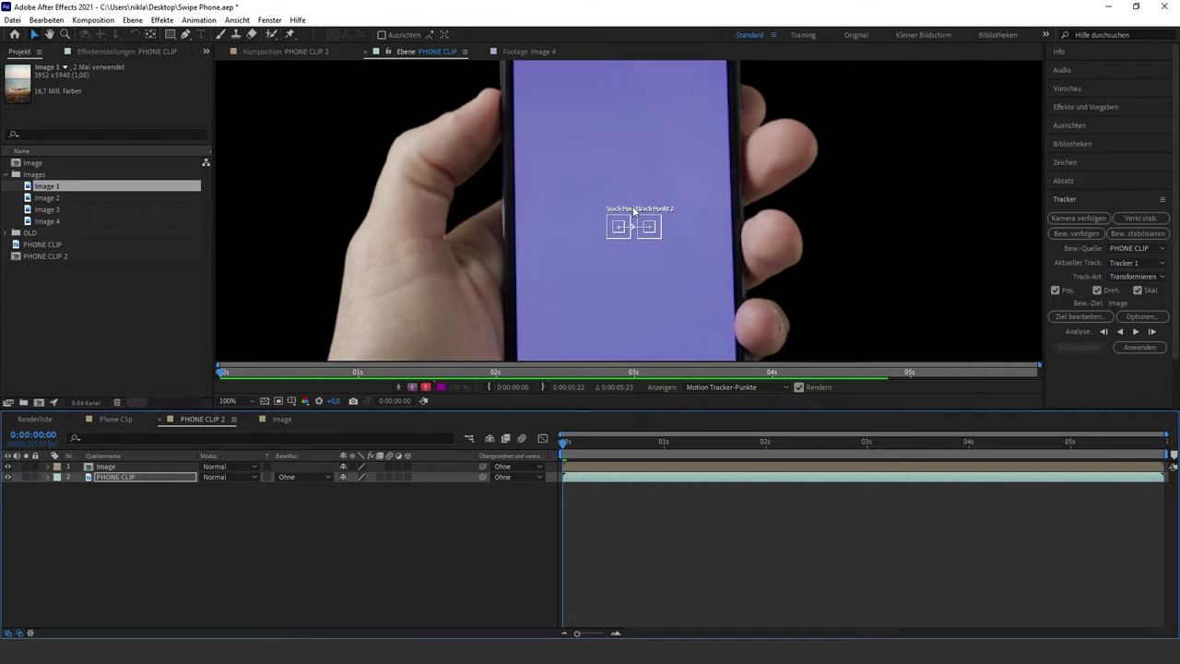
scroll(634, 208, down, 2)
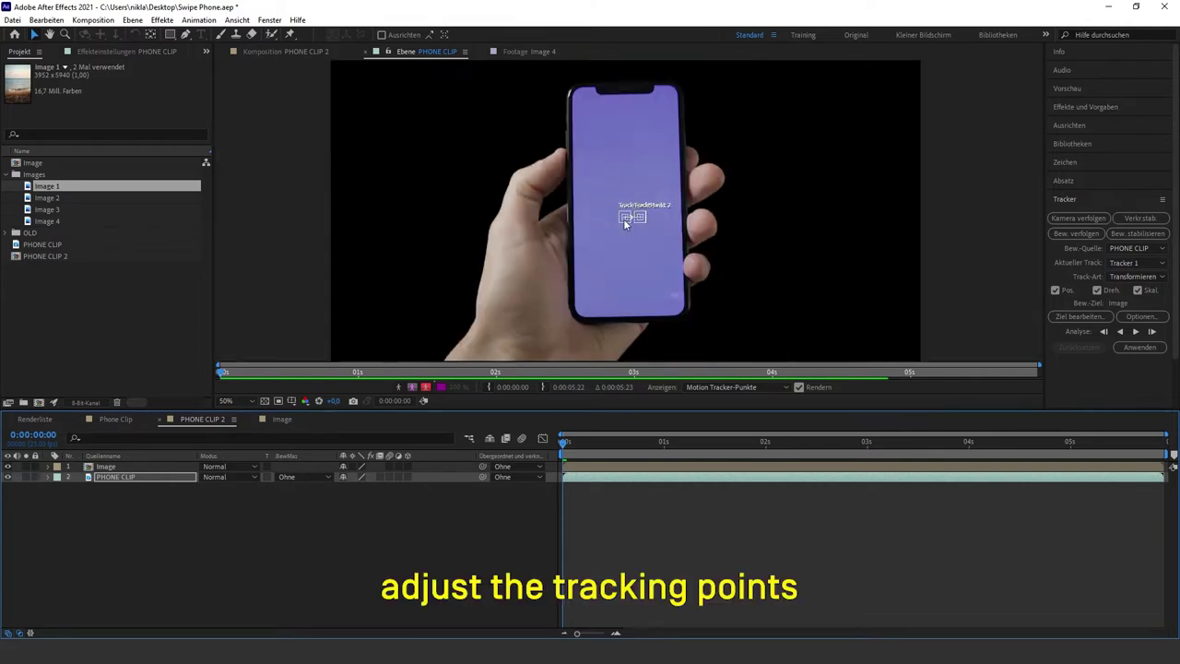
scroll(624, 224, up, 2)
drag(621, 223, 600, 247)
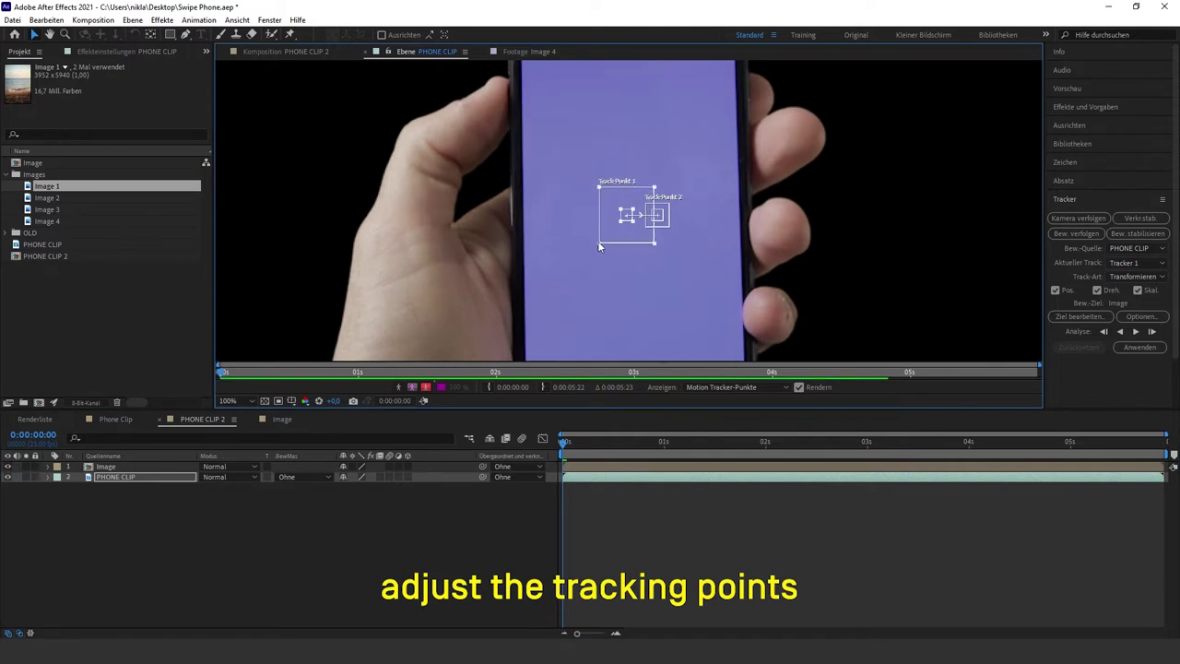
drag(620, 224, 608, 238)
drag(618, 137, 563, 267)
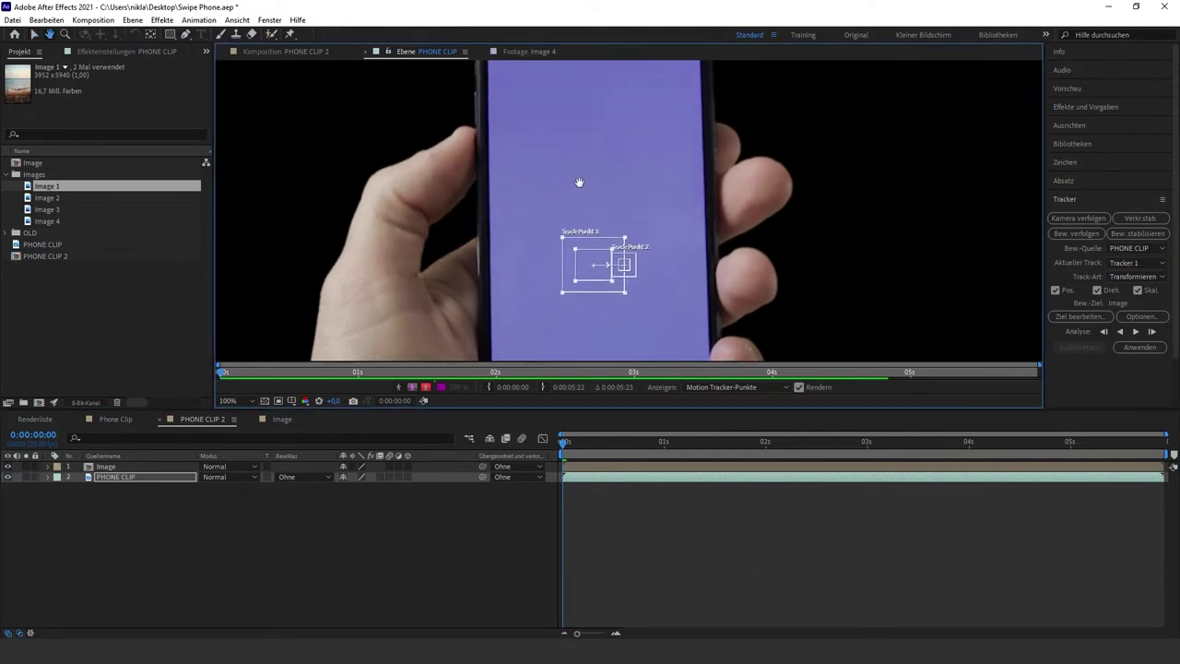
drag(572, 333, 504, 77)
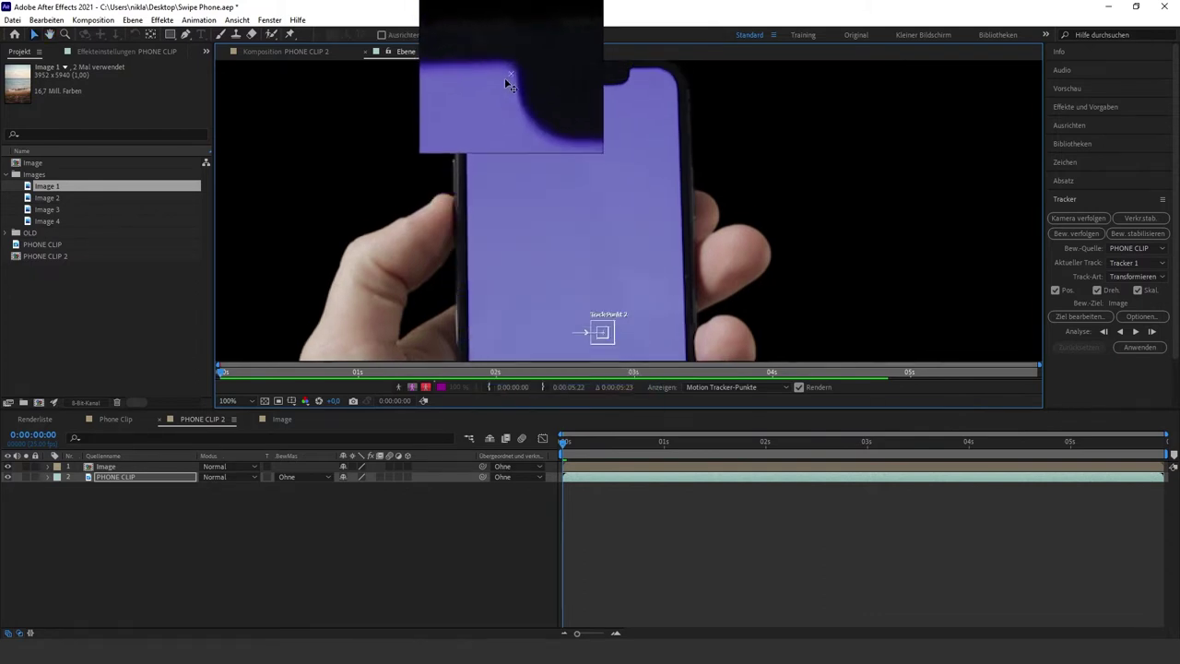
Enlarge Track Point 2's search and feature areas and analyze both points forward.
scroll(618, 221, down, 2)
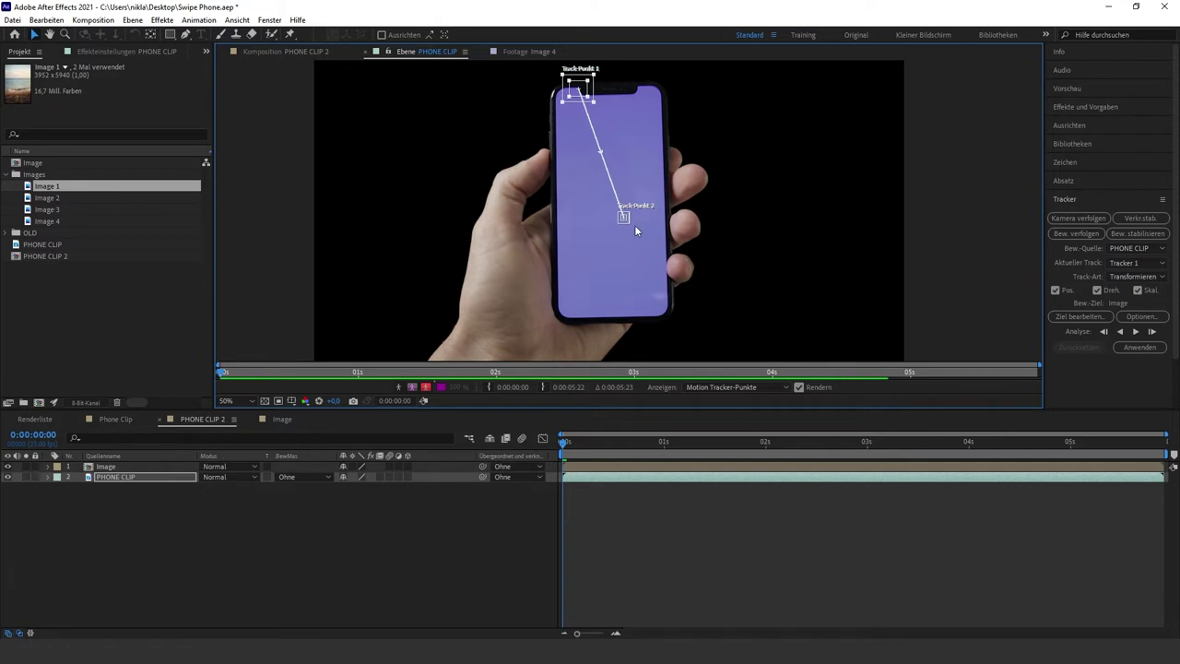
scroll(634, 222, up, 2)
drag(626, 224, 712, 258)
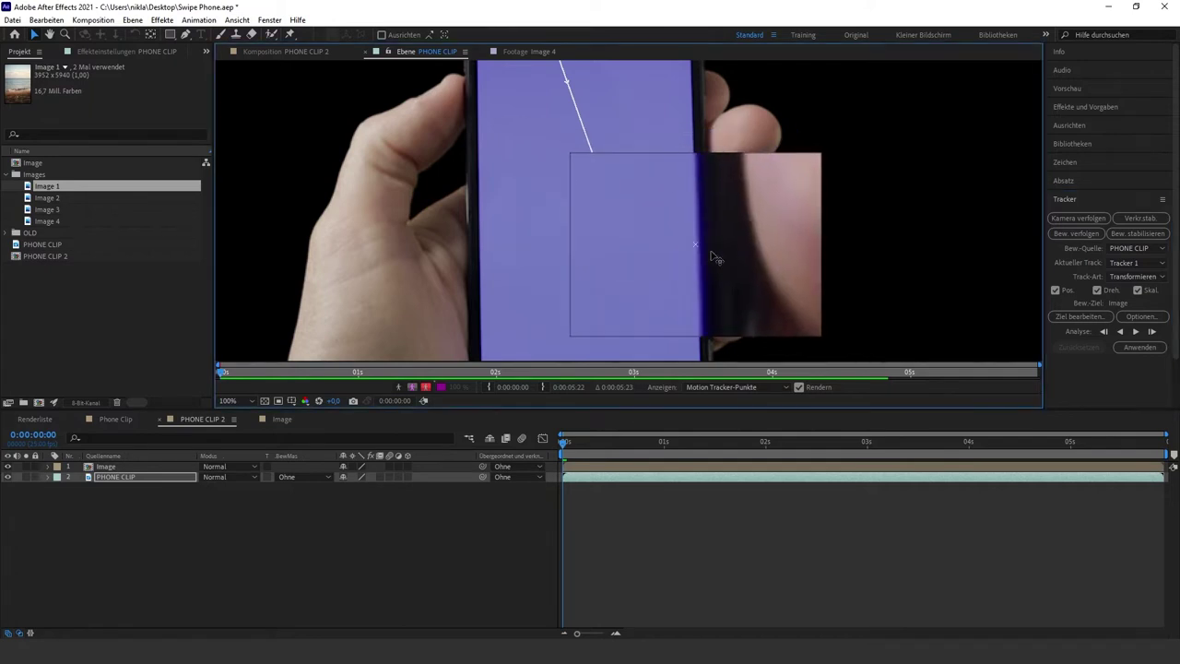
scroll(713, 258, down, 2)
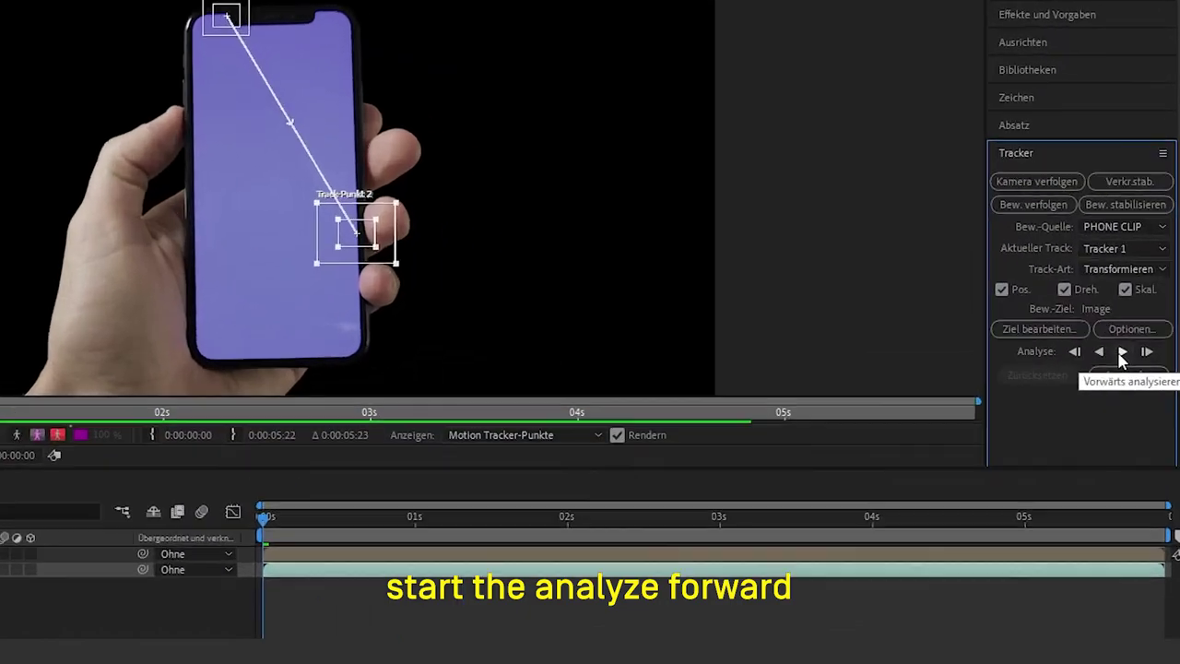
click(1122, 353)
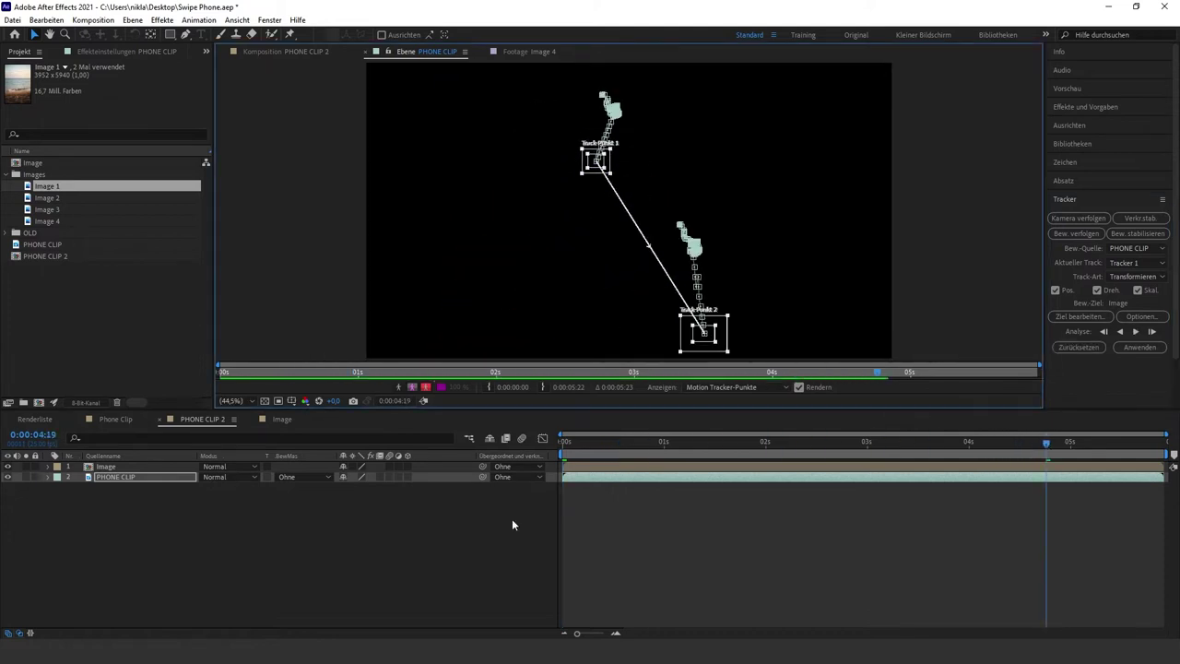
Add a new null object layer, Null 3, at the top of PHONE CLIP 2.
click(990, 476)
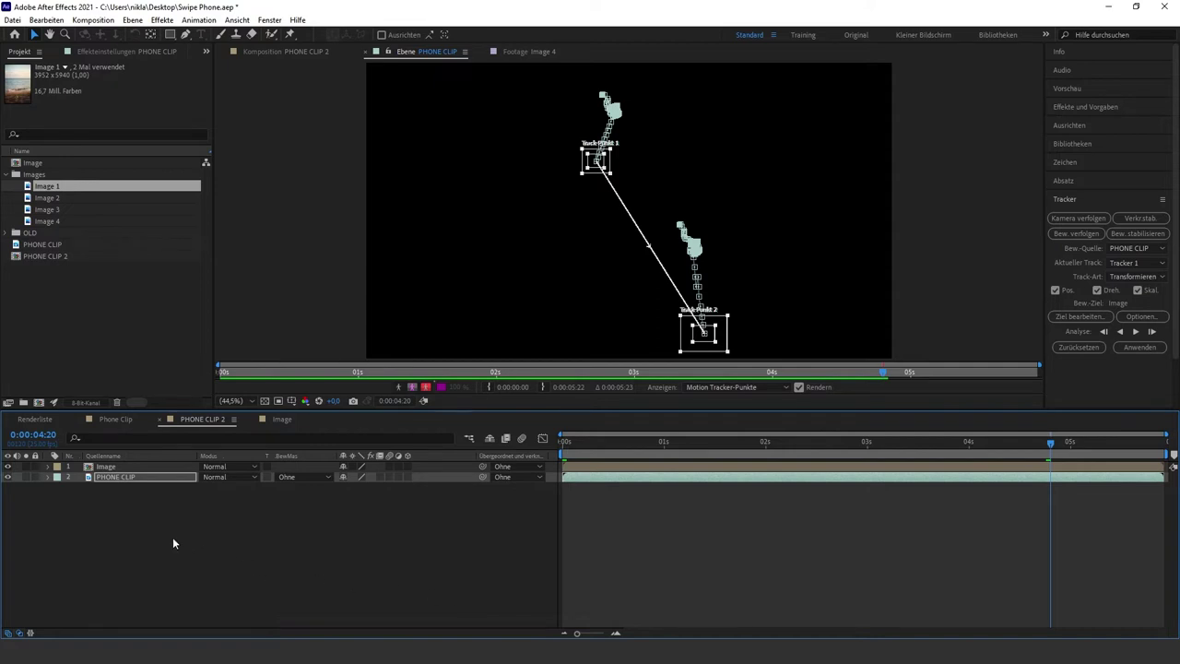
click(152, 523)
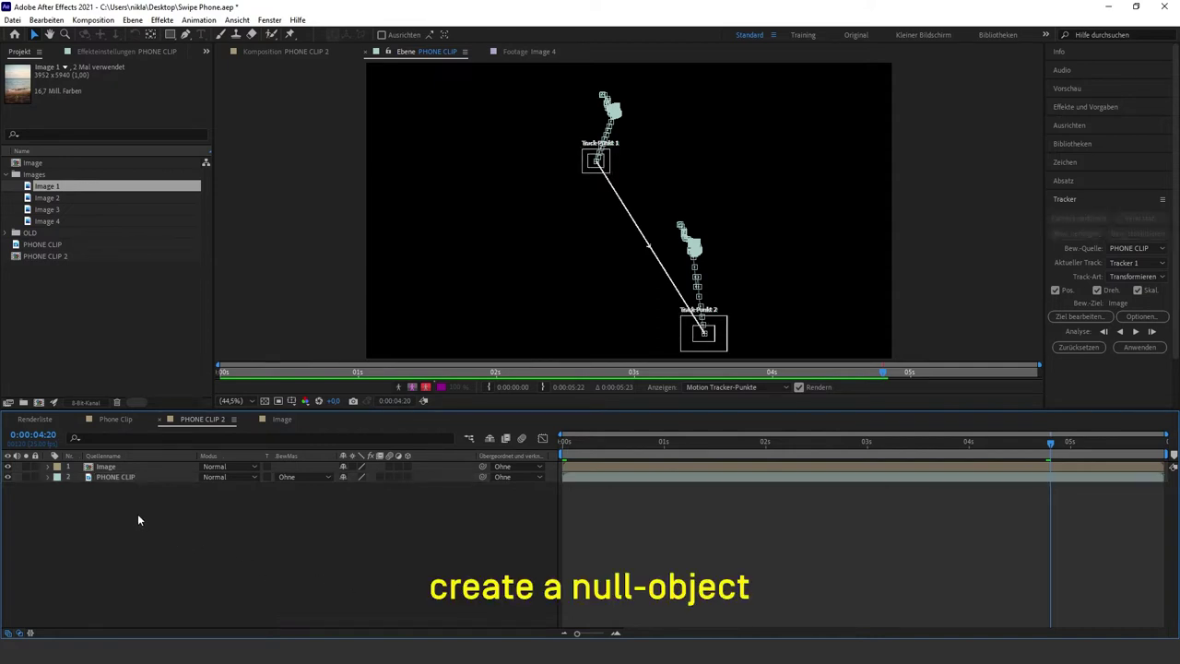
right_click(134, 509)
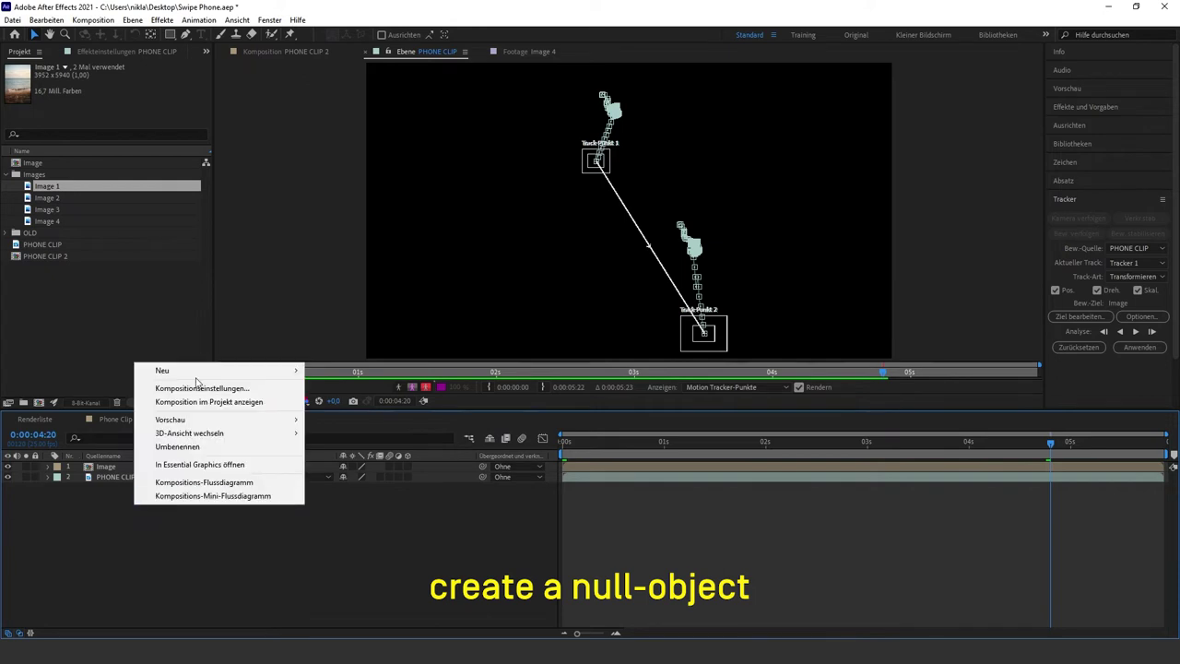
mouse_move(198, 371)
click(343, 442)
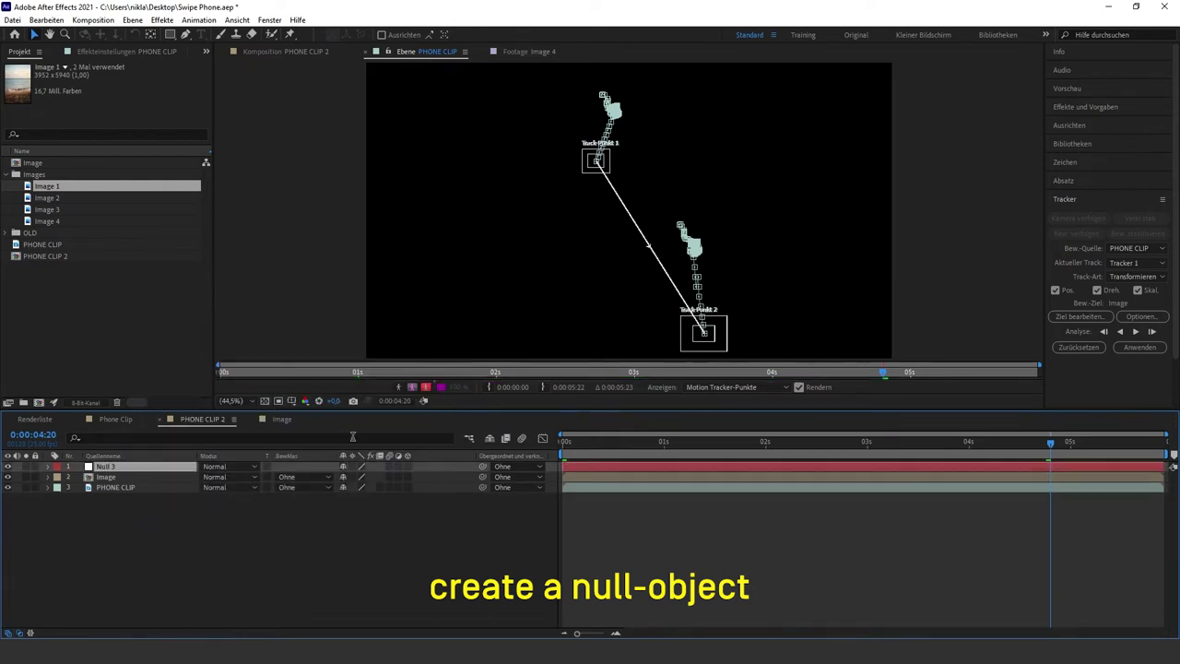
click(140, 487)
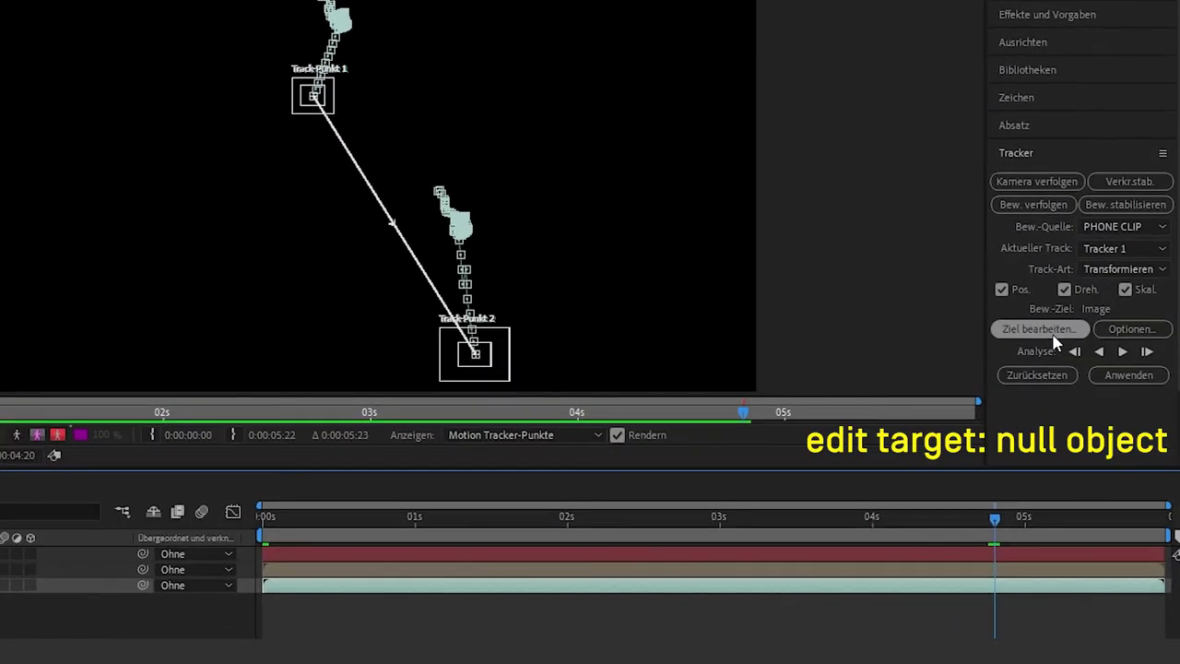
Set Null 3 as the tracker's motion target and apply the track in X and Y.
click(1054, 336)
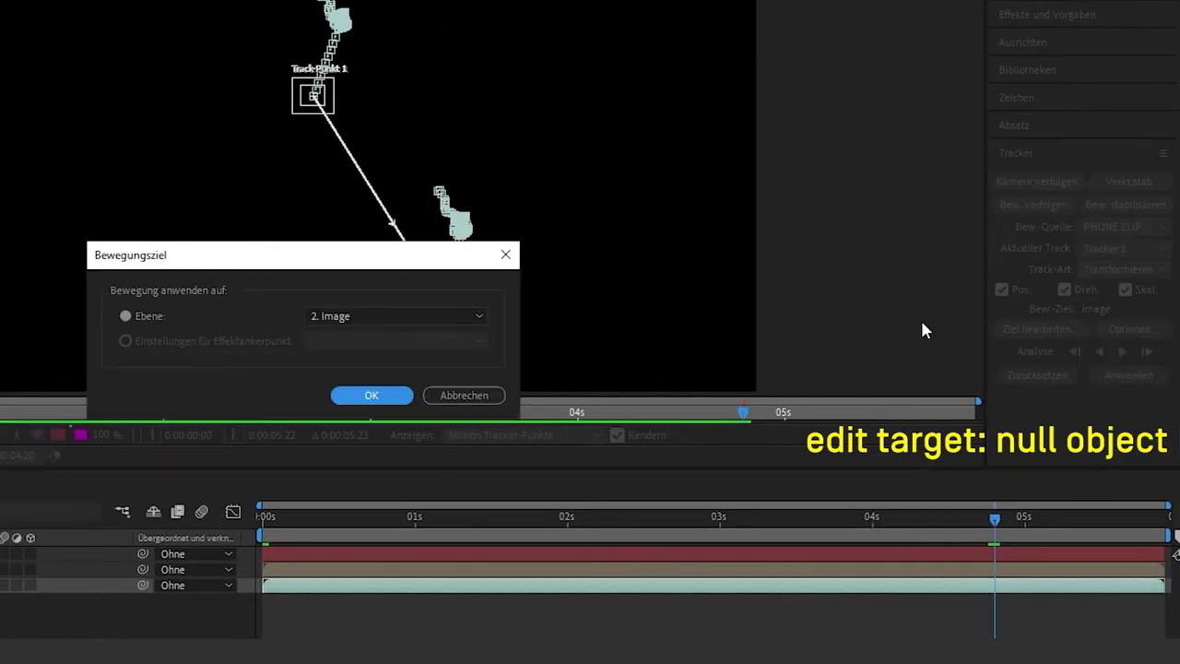
click(424, 315)
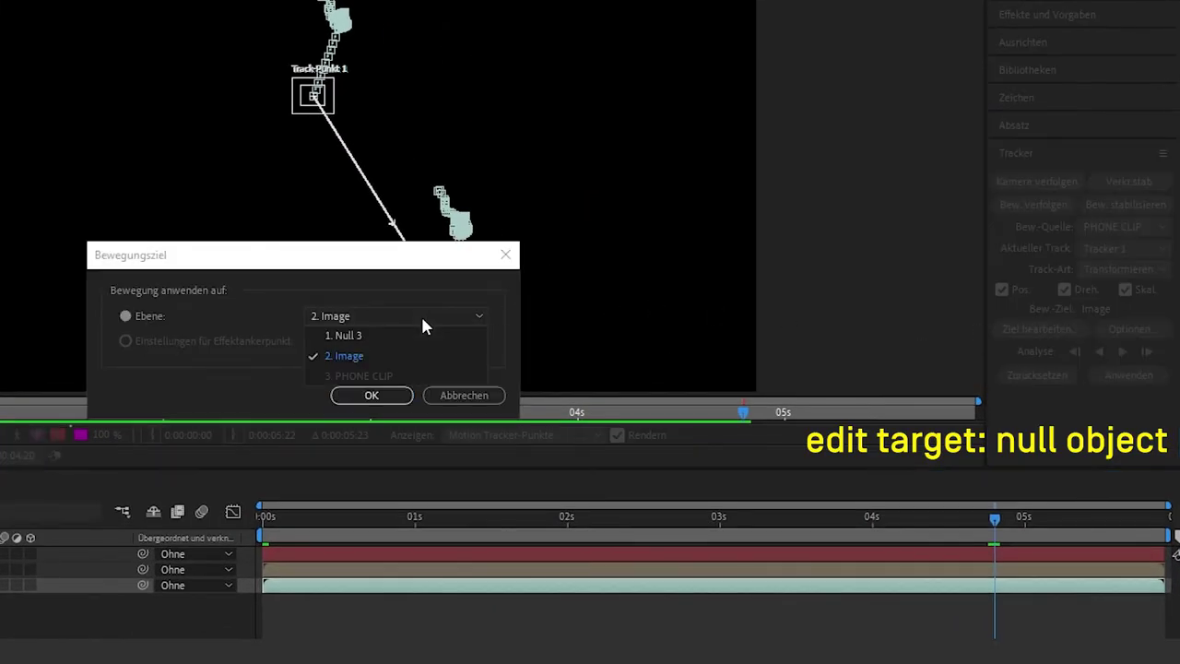
click(354, 337)
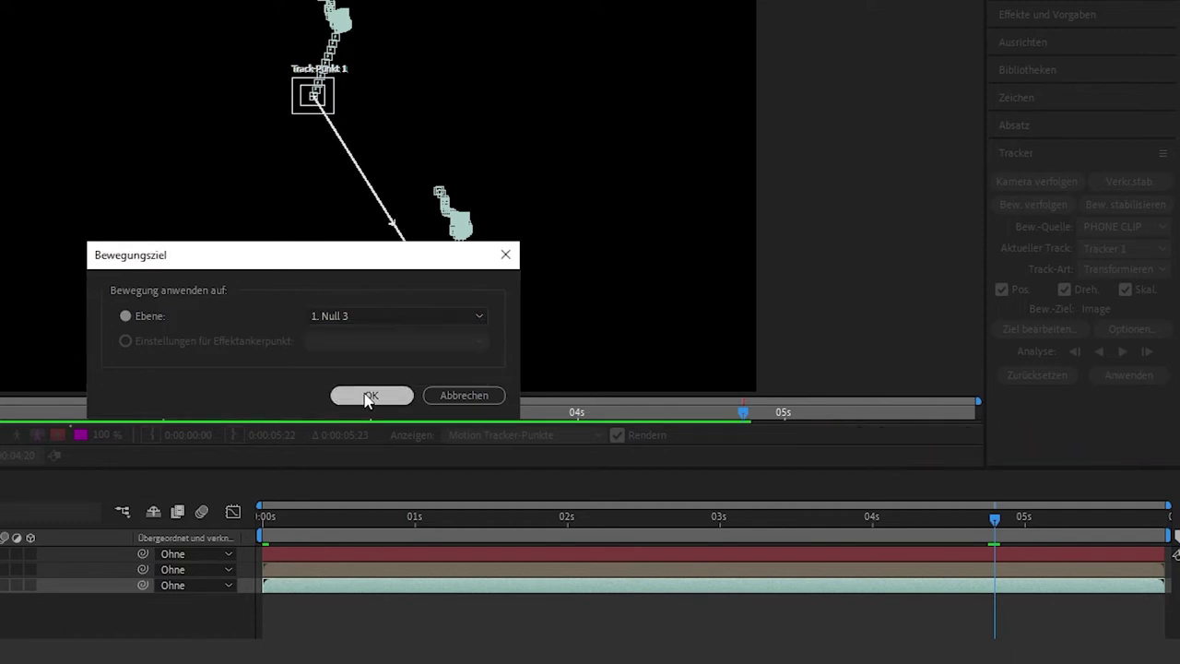
click(369, 396)
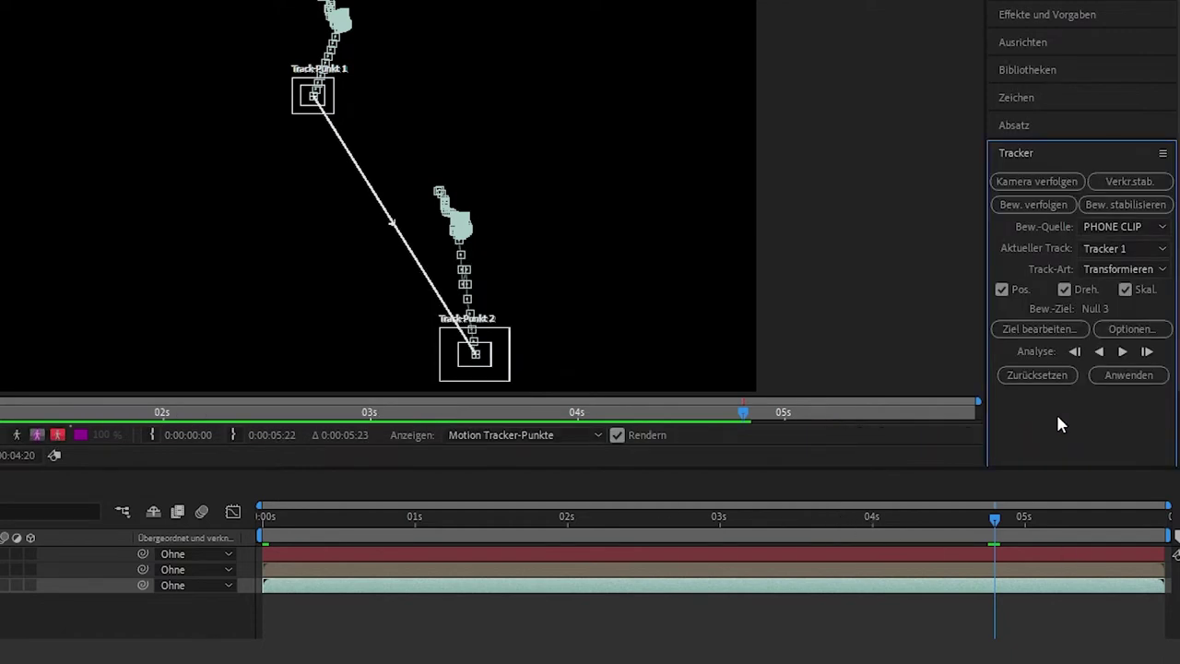
click(1124, 380)
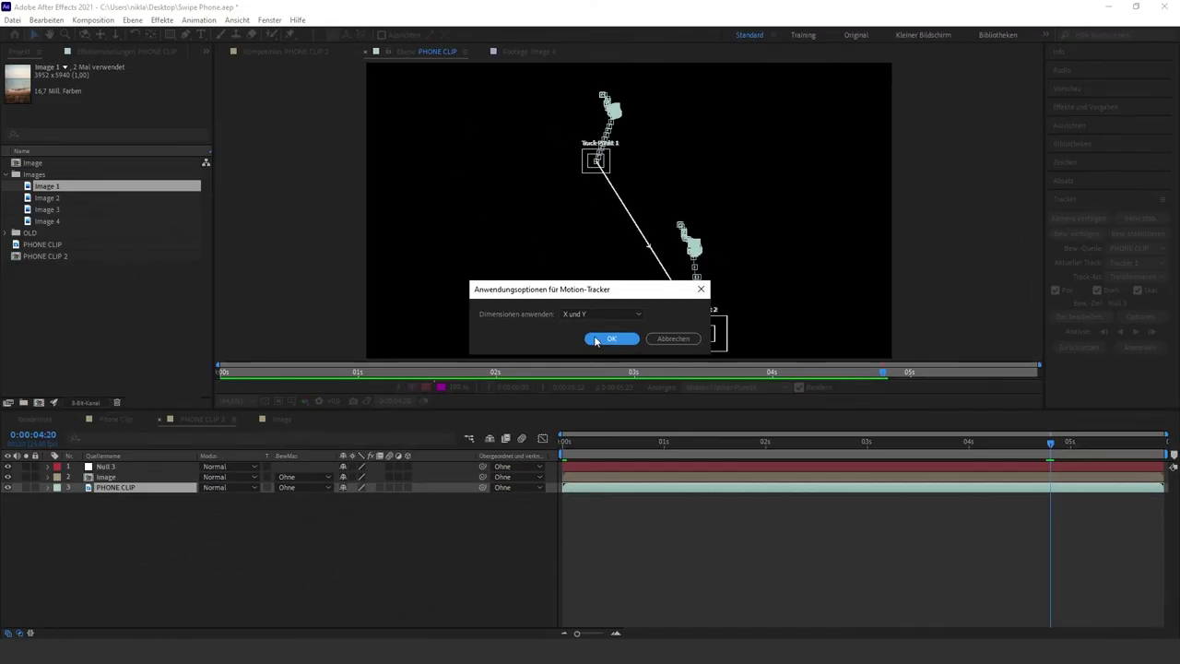
click(609, 340)
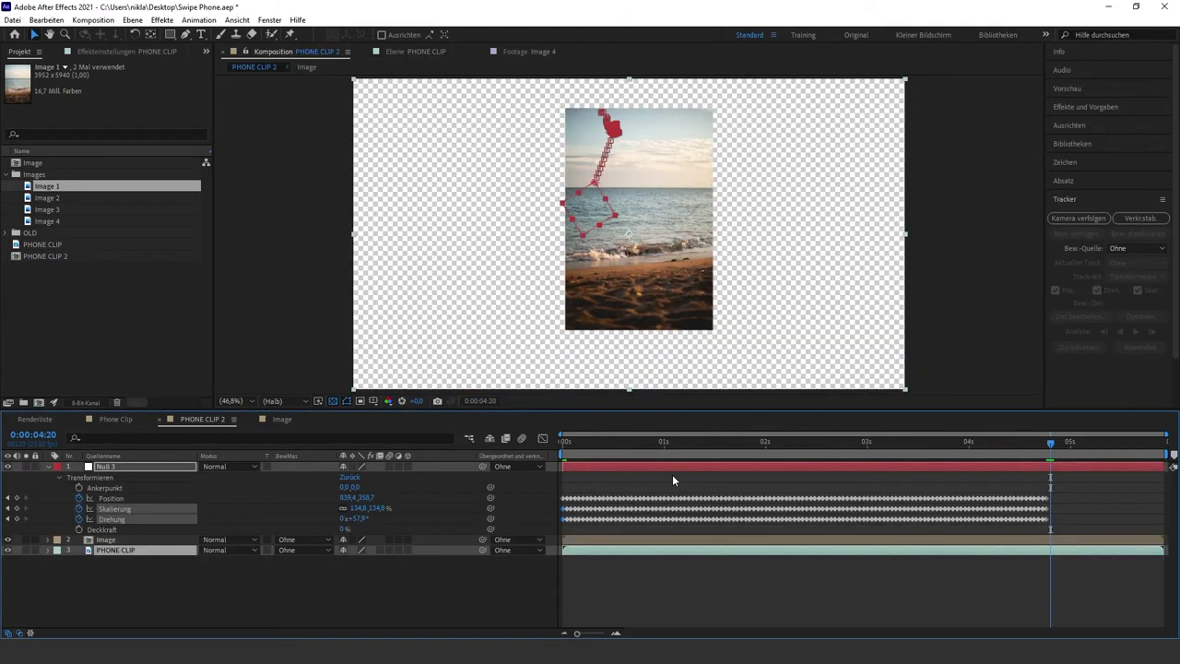
Move PHONE CLIP above Image, parent Image to Null 3, and check it follows the phone.
drag(121, 541, 118, 558)
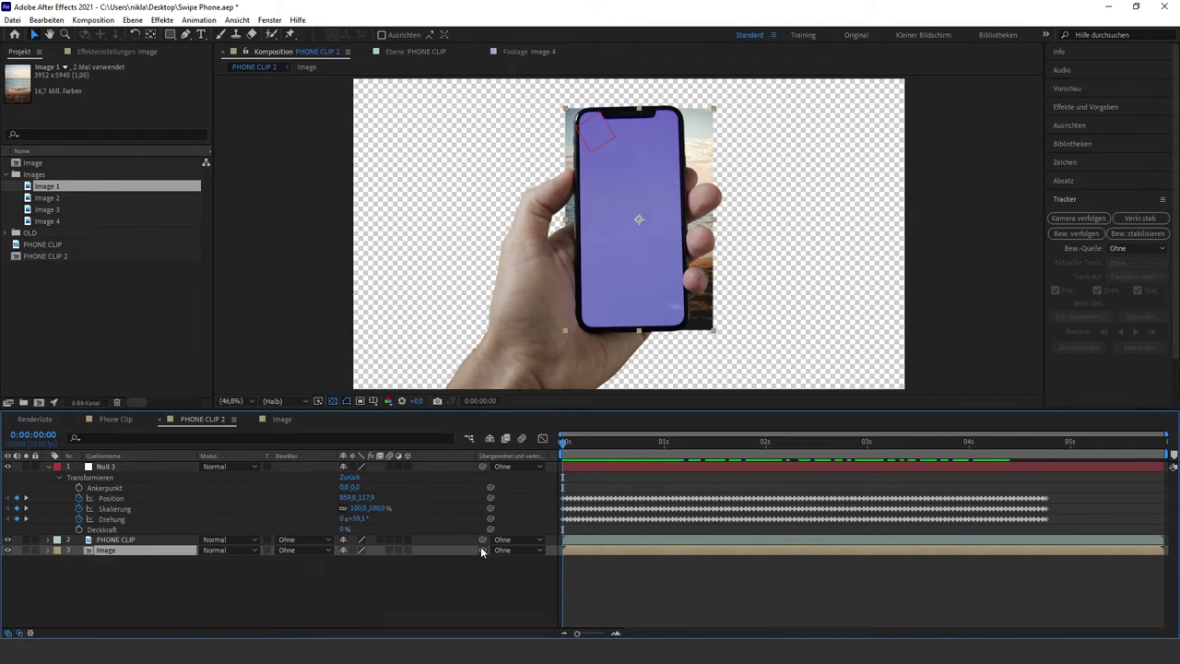
drag(482, 553, 142, 466)
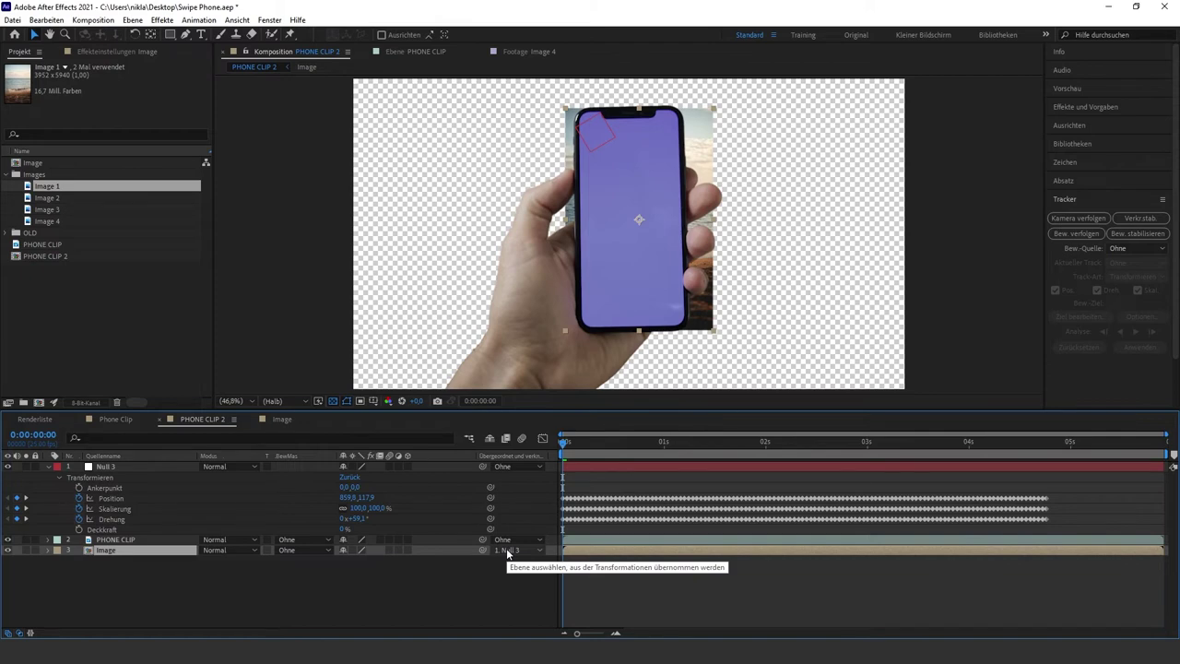
mouse_move(564, 442)
mouse_down()
mouse_move(853, 451)
mouse_move(748, 444)
mouse_up()
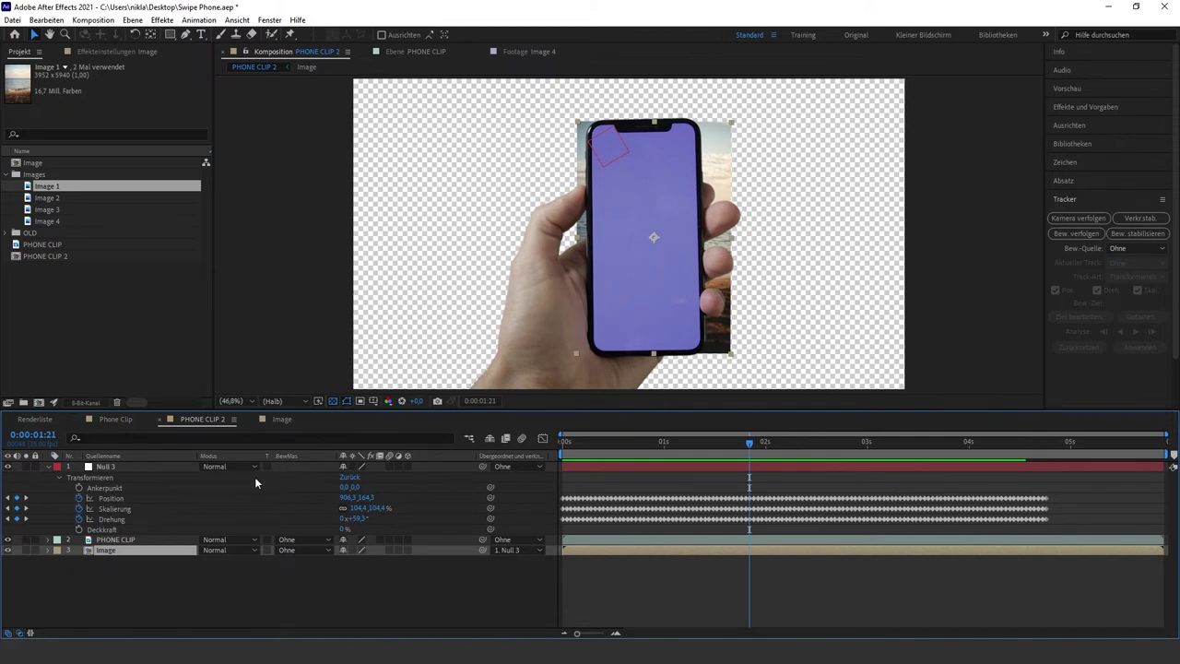
click(127, 540)
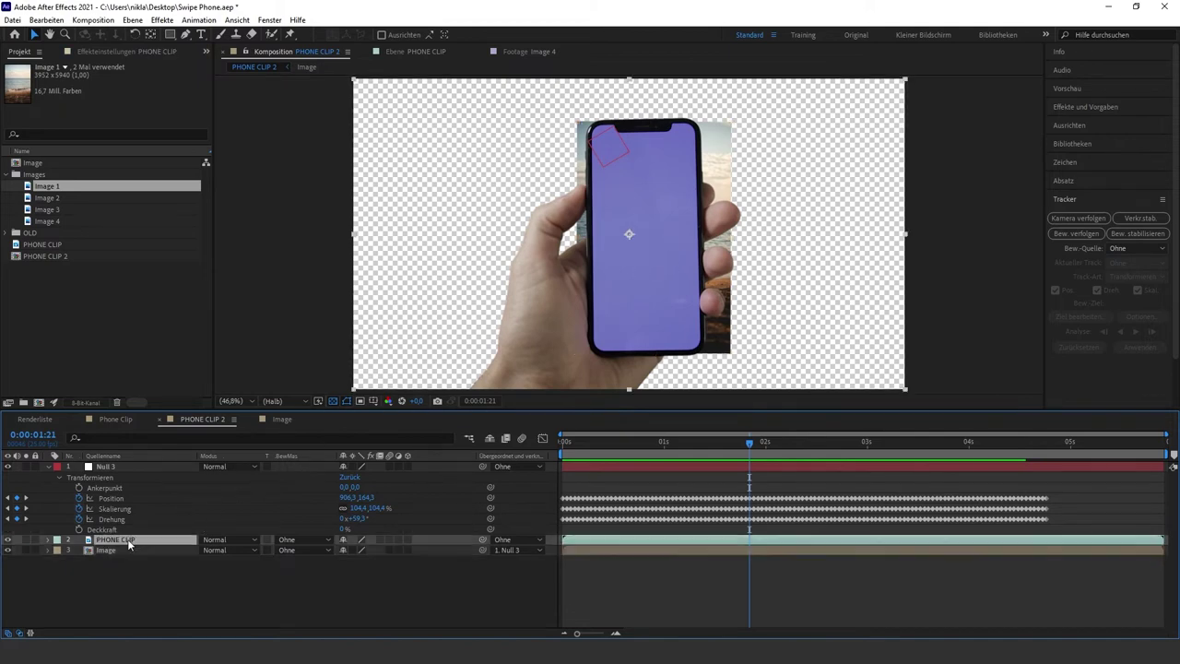
Search 'keyl' in Effects & Presets and drop Keylight (1.2) onto the PHONE CLIP layer.
click(1075, 105)
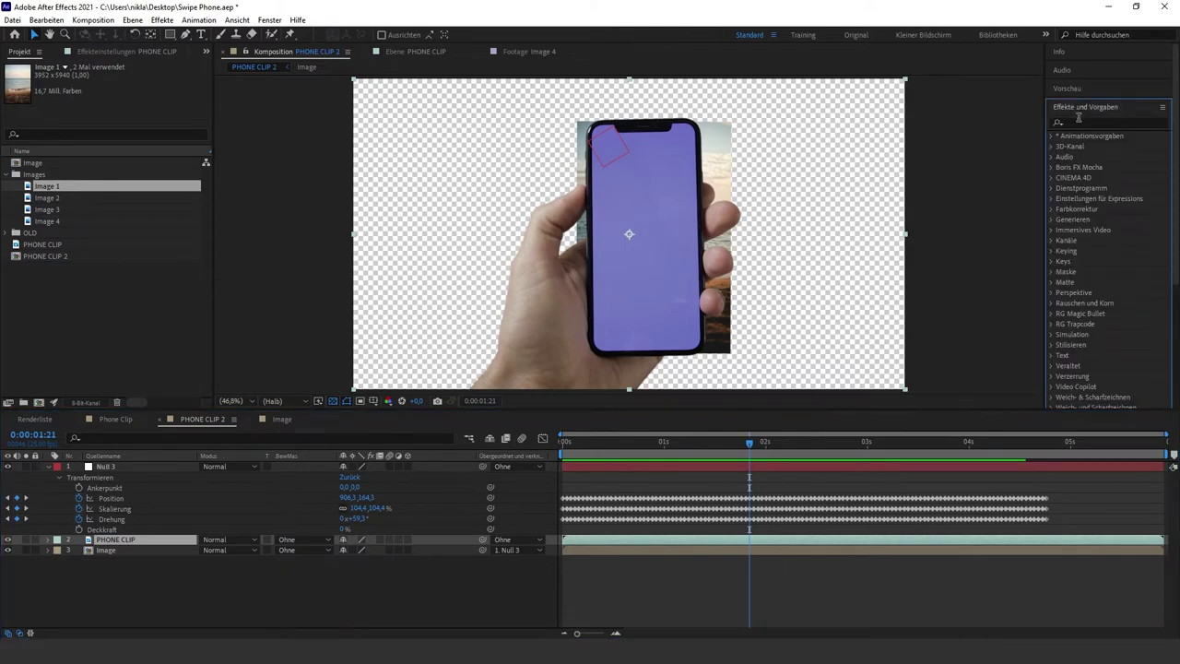
click(1076, 122)
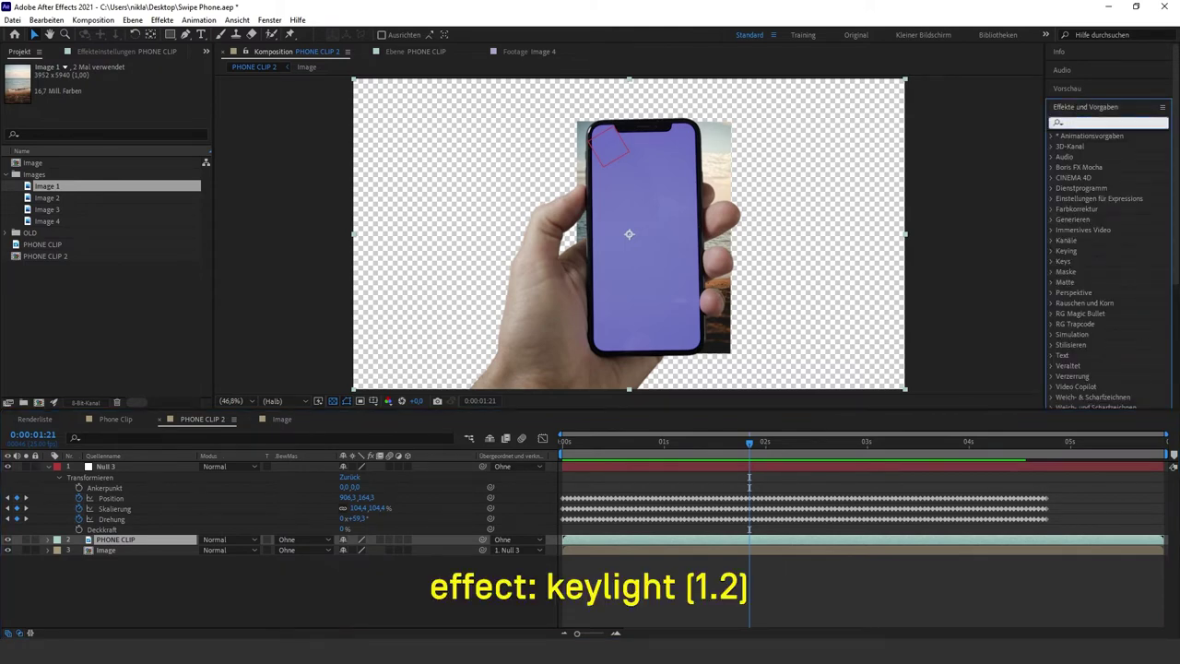
text(keyl)
click(1116, 182)
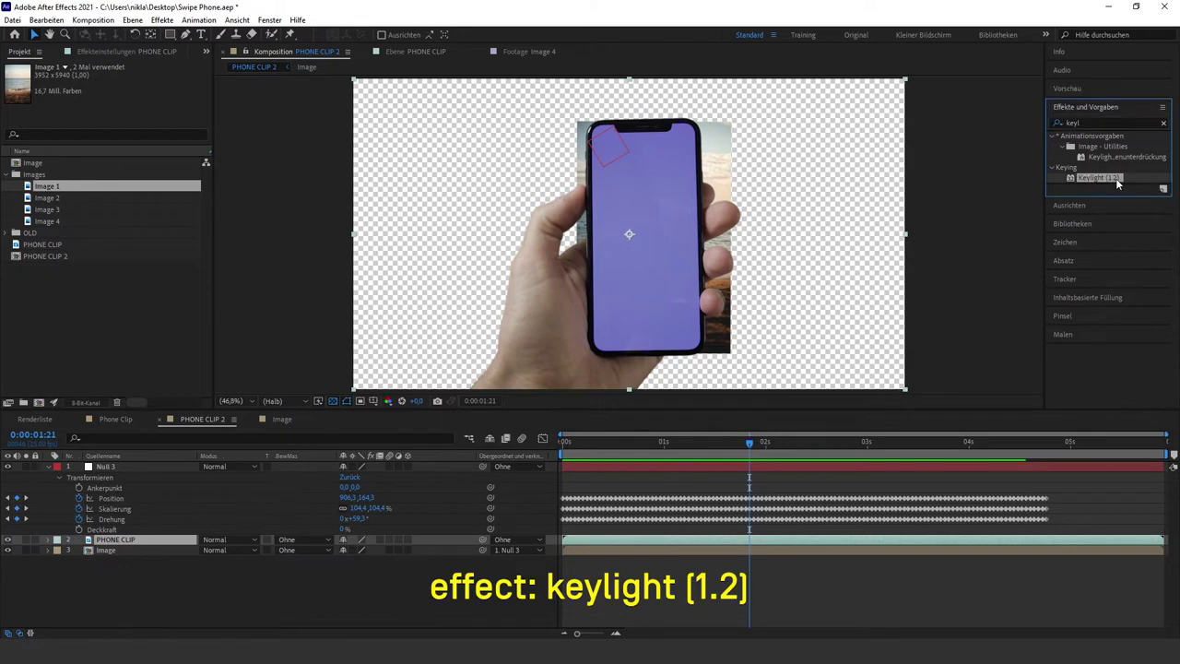
drag(1116, 182, 155, 543)
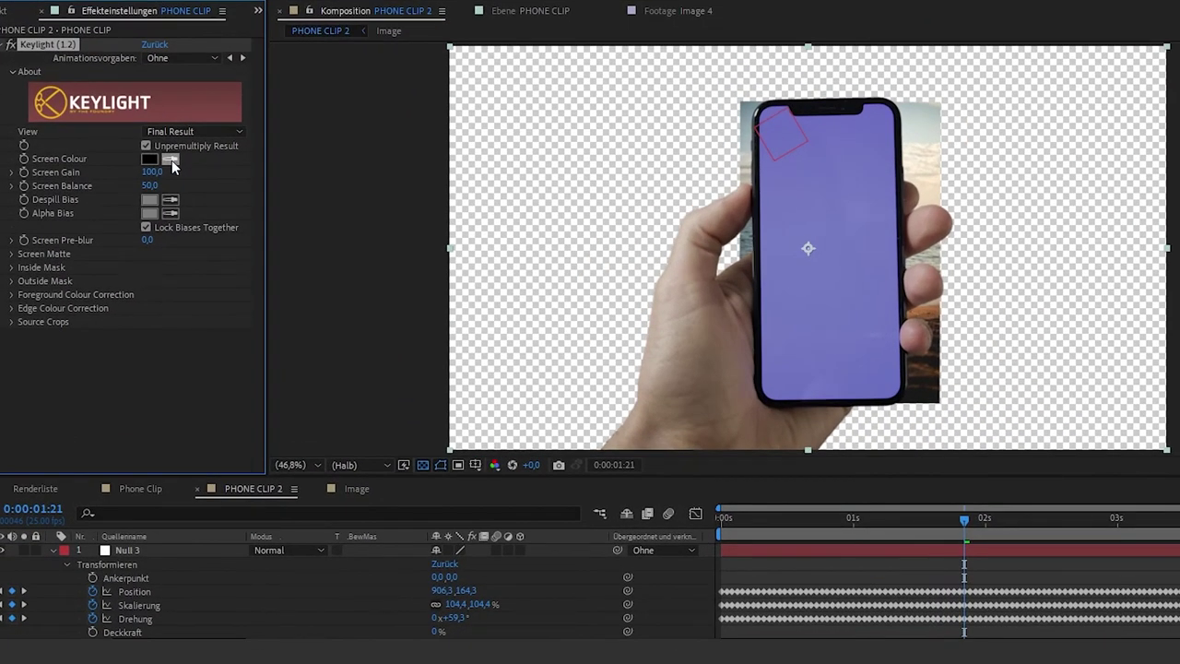
Sample the purple phone screen as Keylight's Screen Colour and open the View mode list.
click(172, 161)
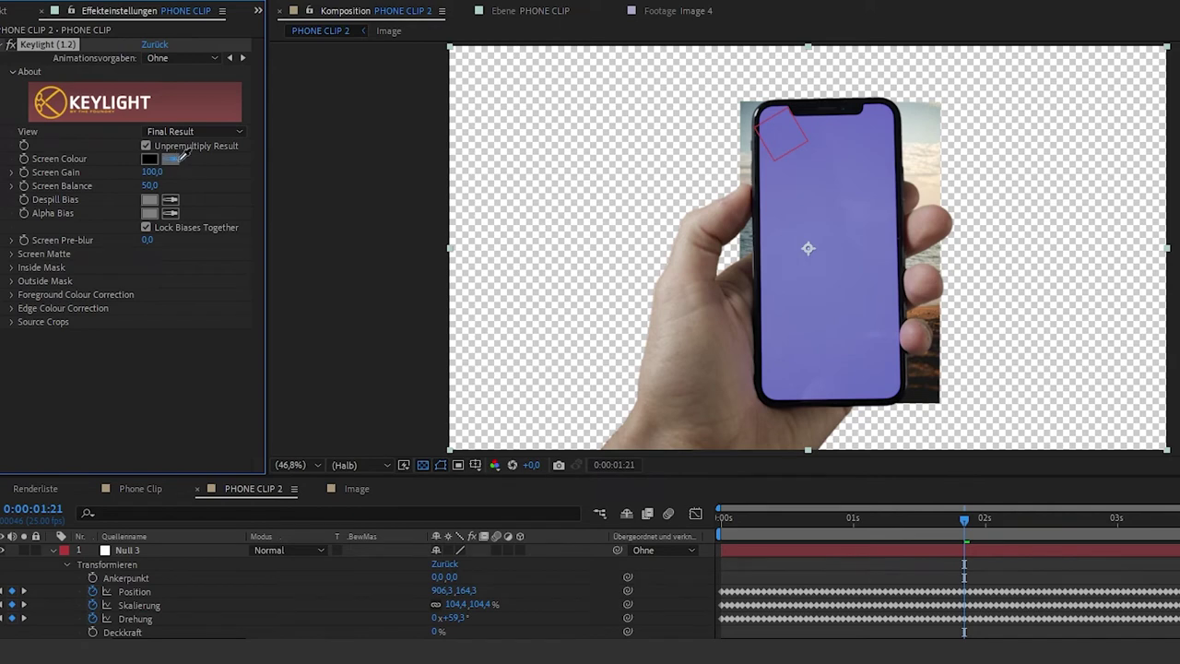
click(852, 189)
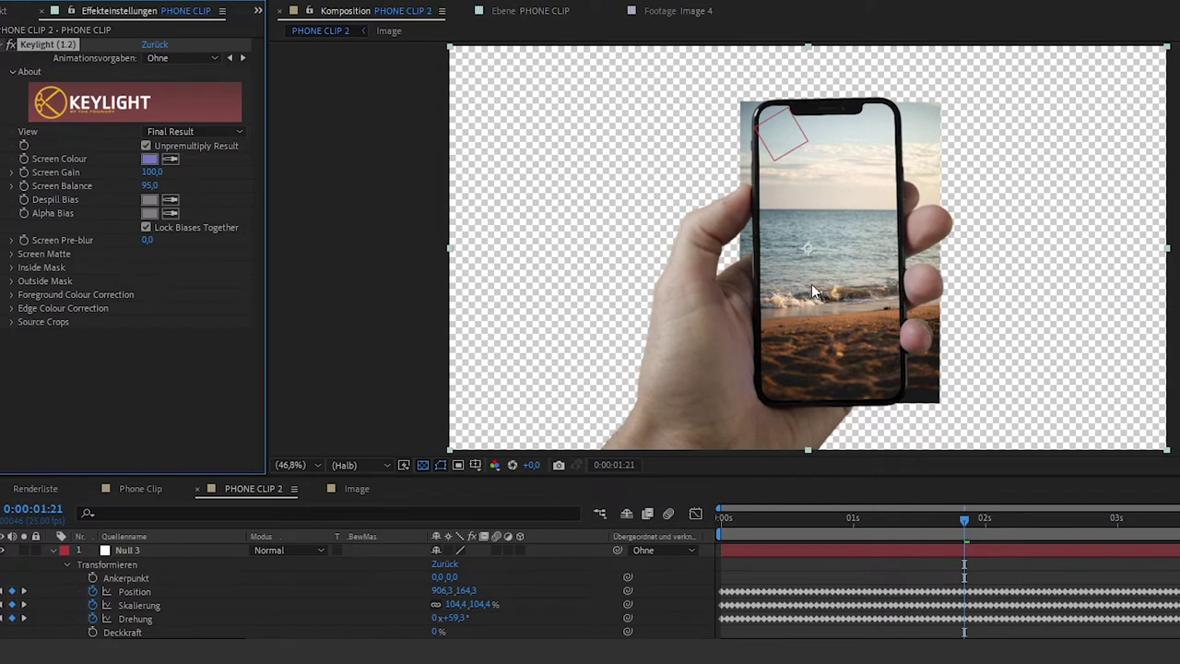
scroll(839, 240, up, 1)
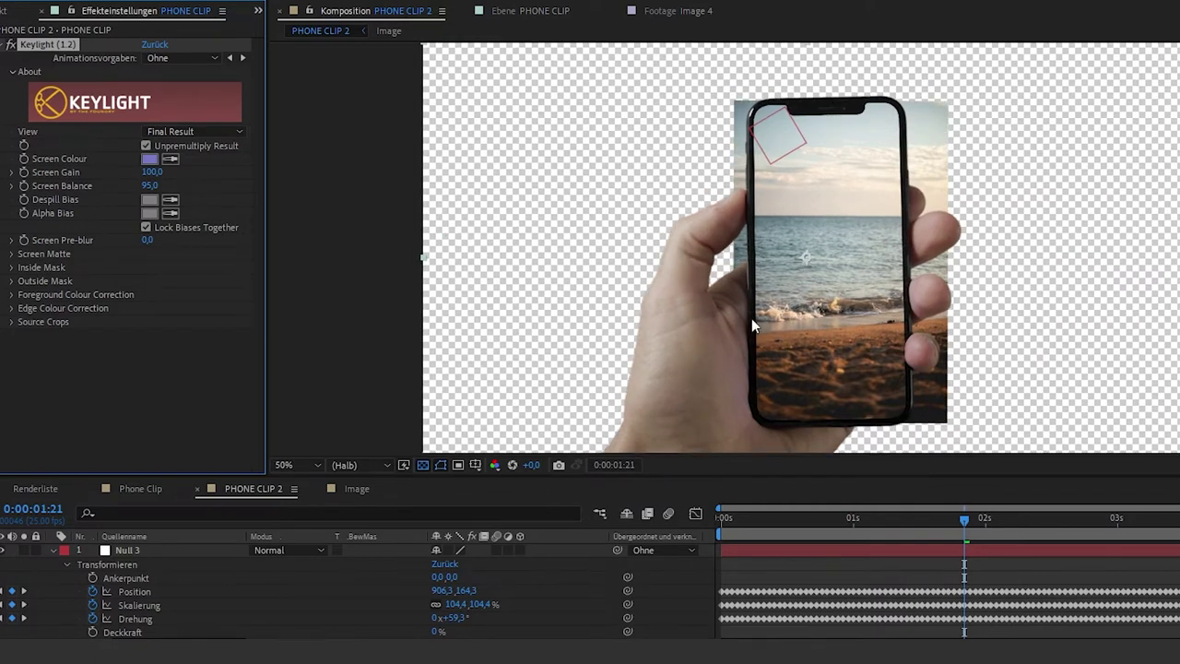
click(211, 135)
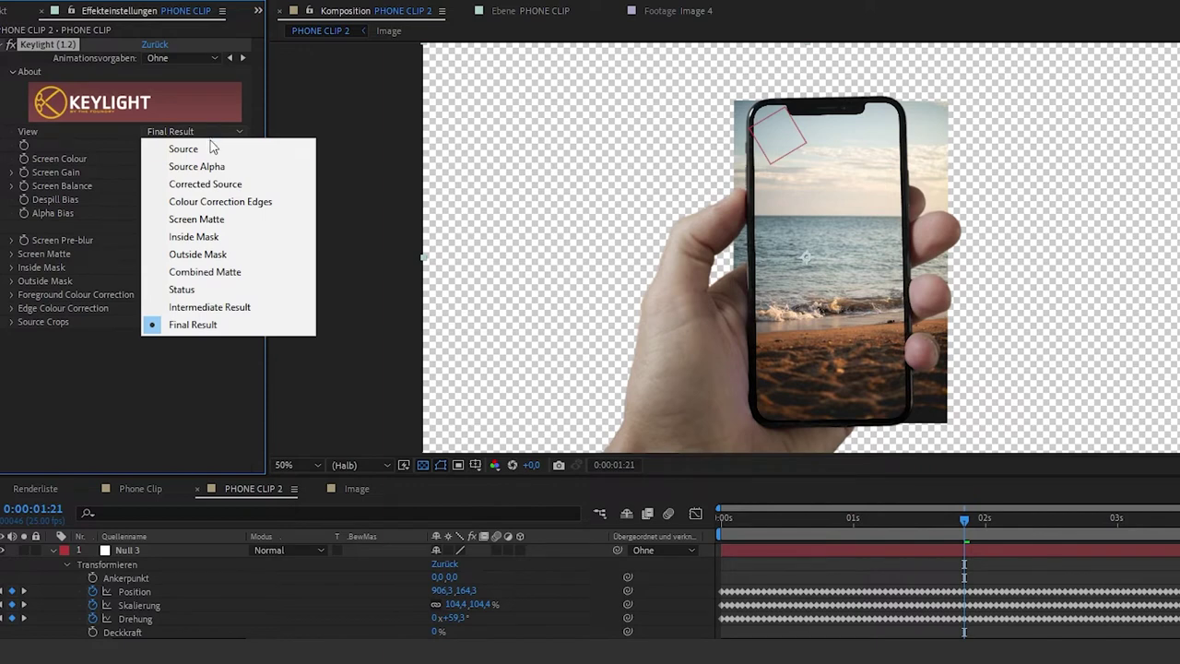
Switch Keylight to the Screen Matte view and lower Clip White to 39.
click(219, 222)
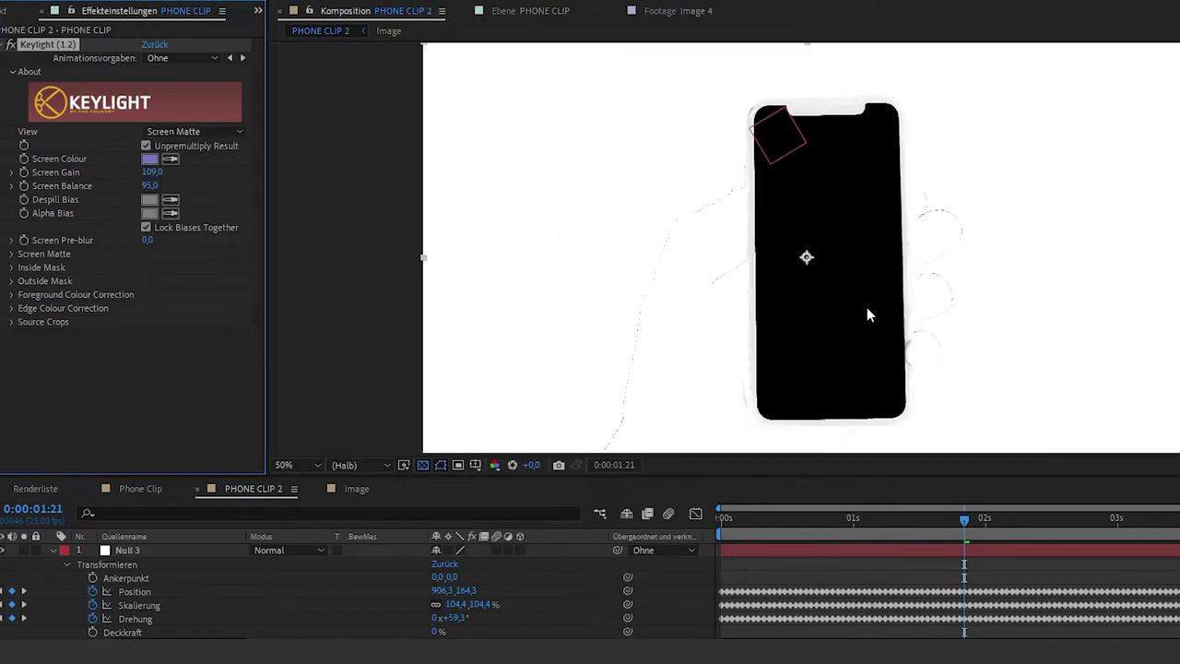
drag(858, 301, 851, 298)
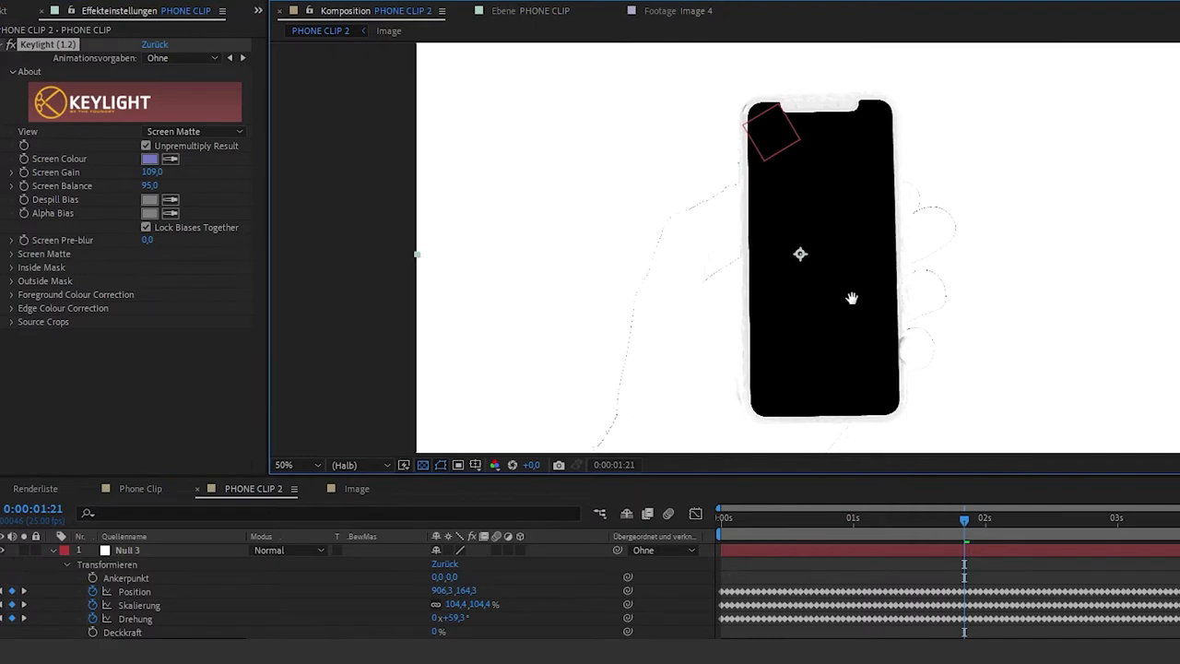
click(12, 254)
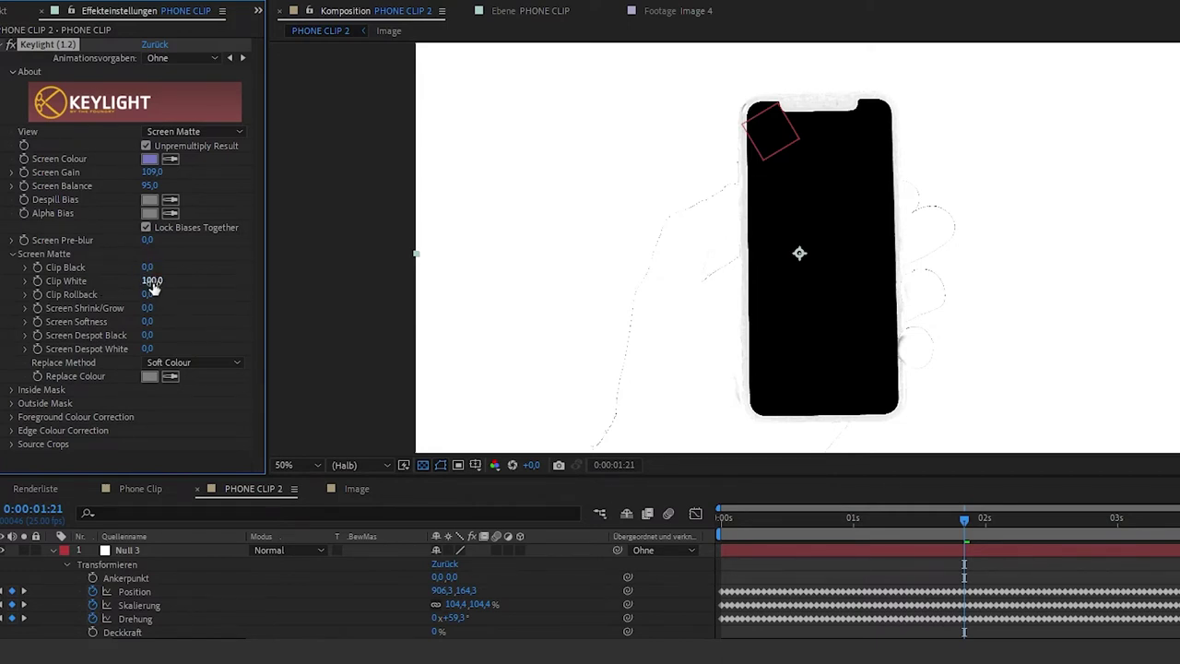
drag(153, 287, 97, 281)
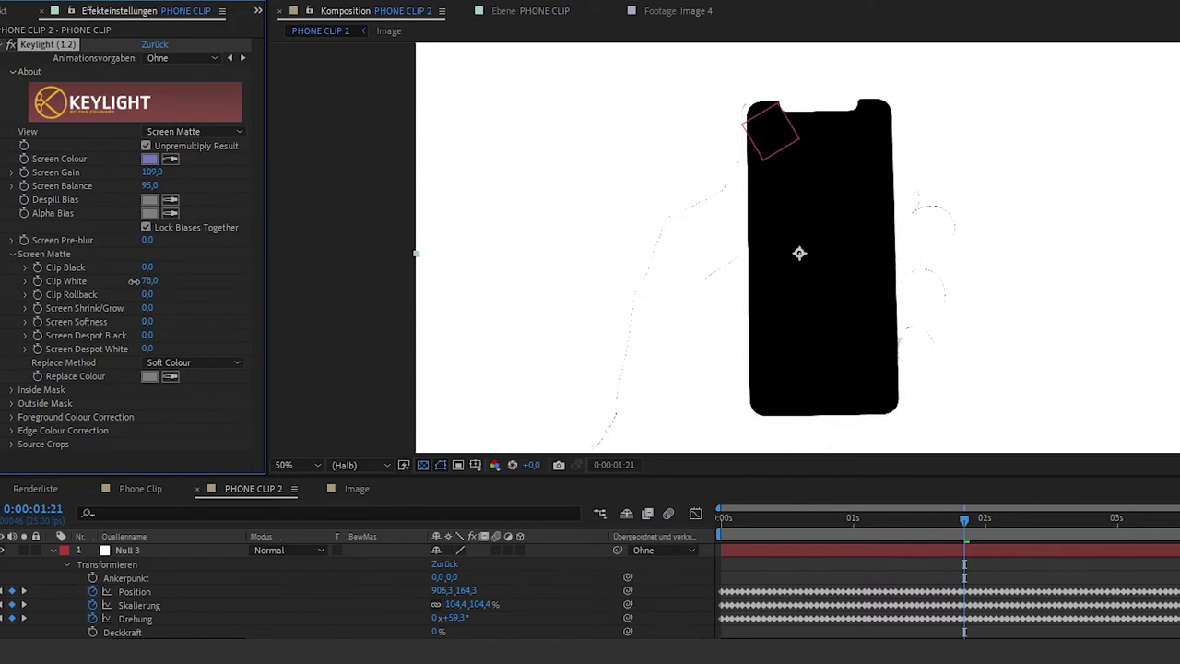
key(slash)
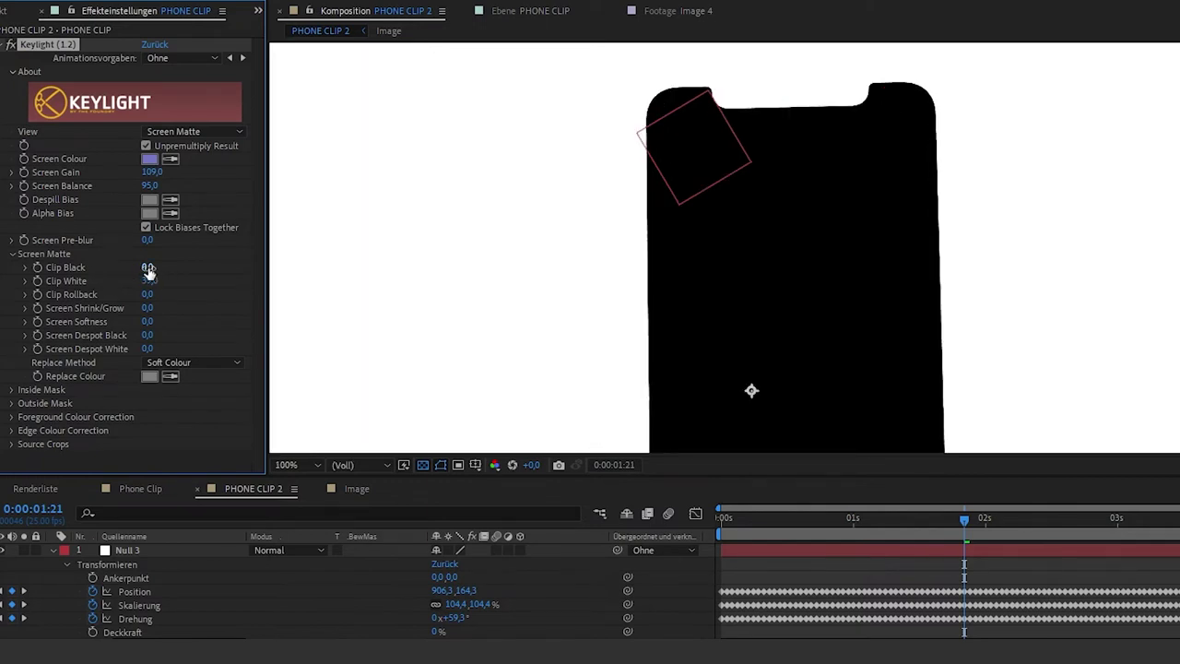
Raise Clip Black to 28 and set Keylight's View back to Final Result.
drag(148, 268, 170, 269)
key(shift+slash)
click(203, 134)
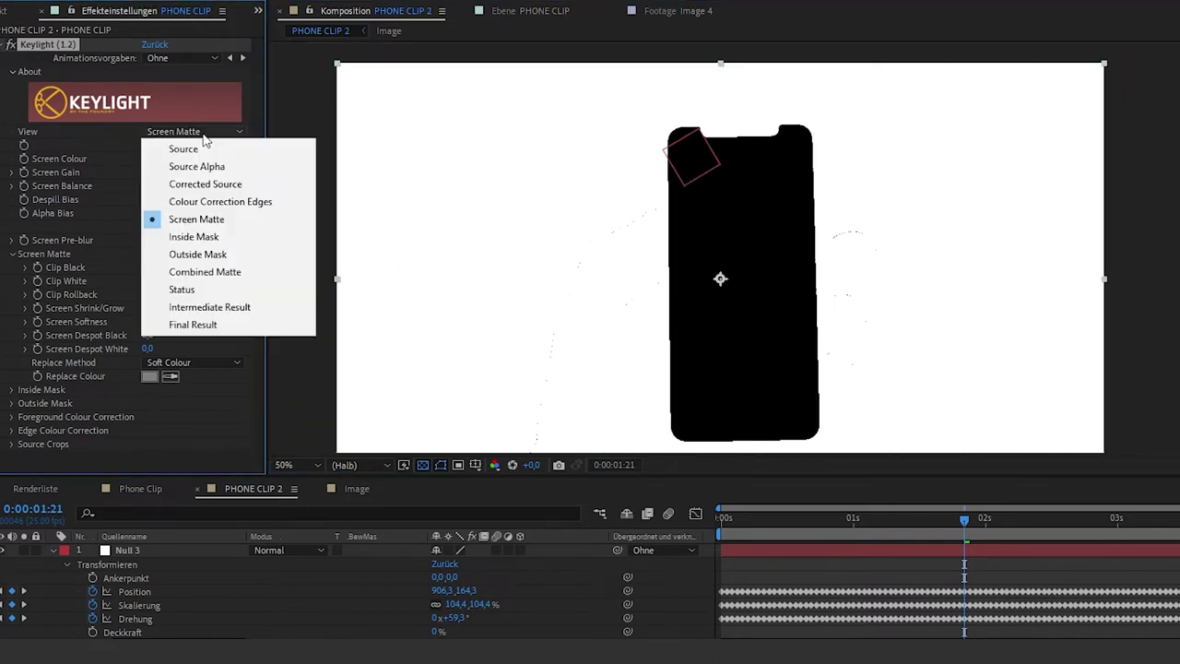
click(229, 326)
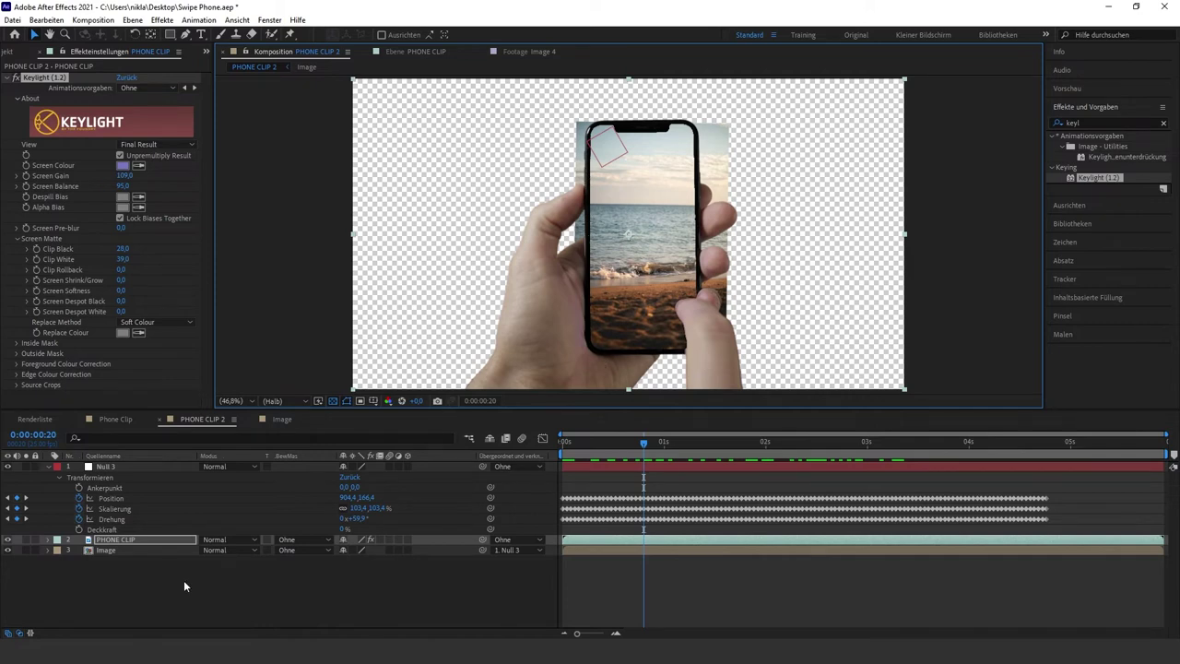
Draw a closed Pen mask on the Image layer around the phone's screen edges.
click(113, 549)
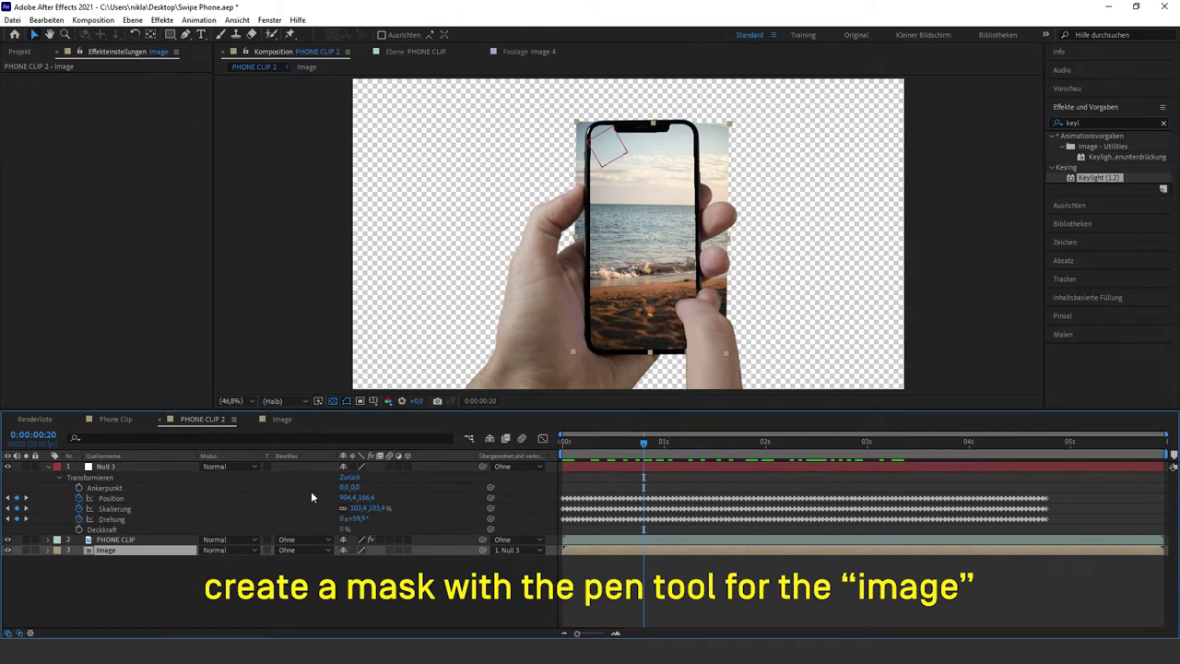
click(185, 34)
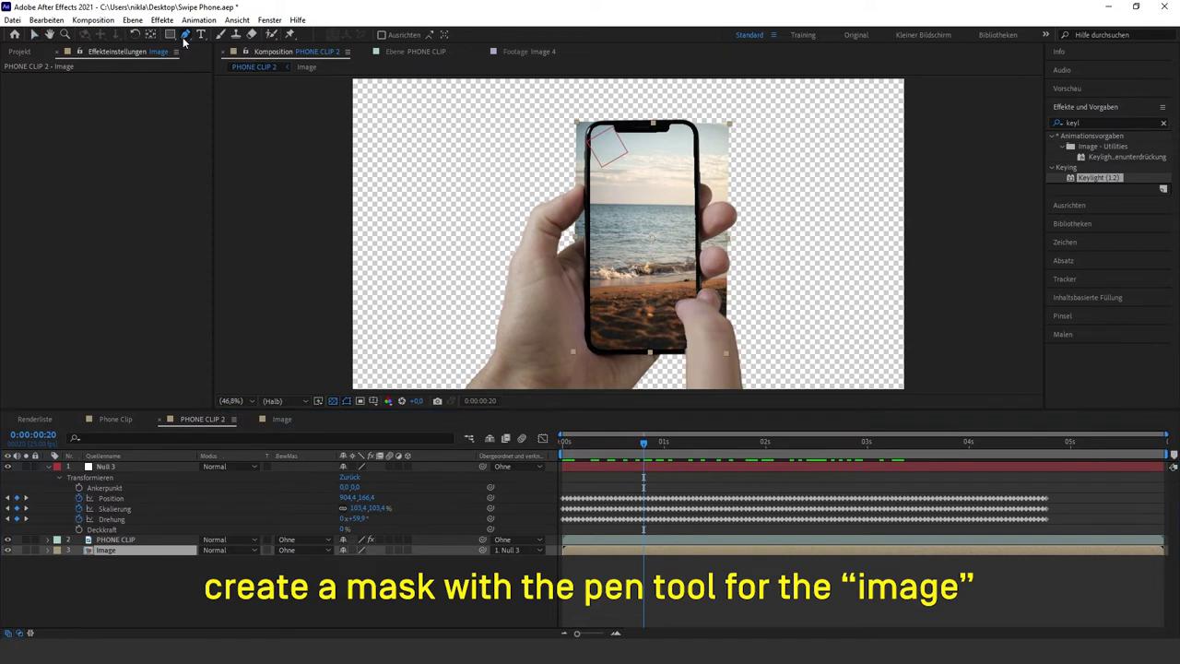
scroll(623, 127, up, 2)
scroll(623, 127, up, 2)
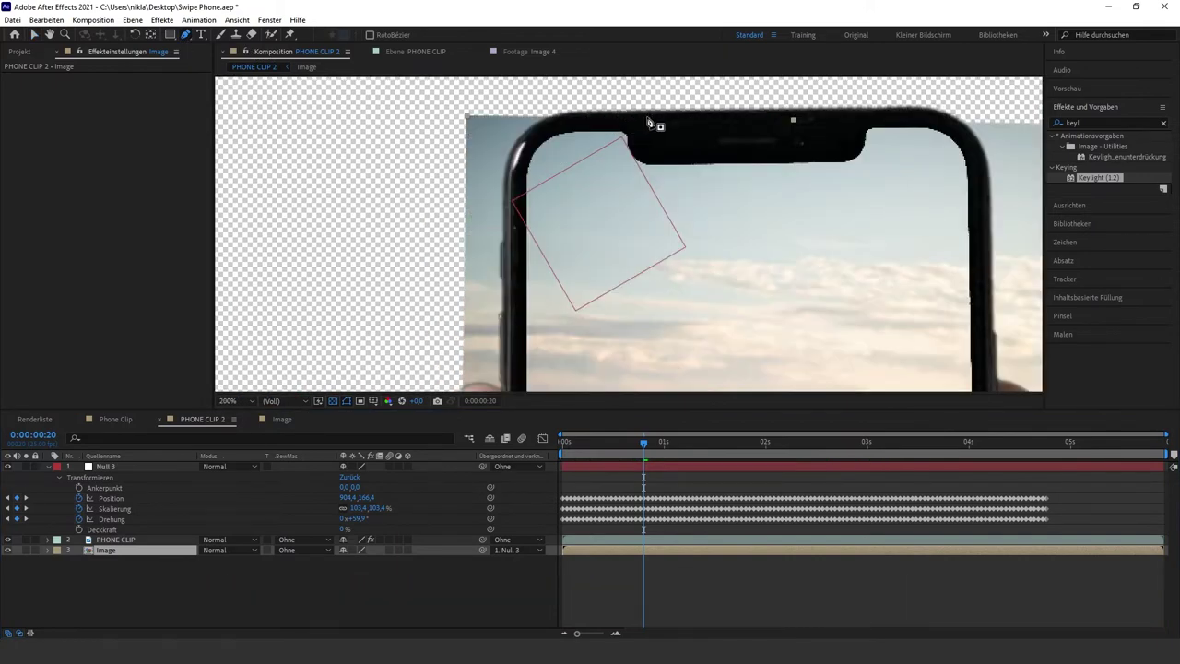
click(639, 120)
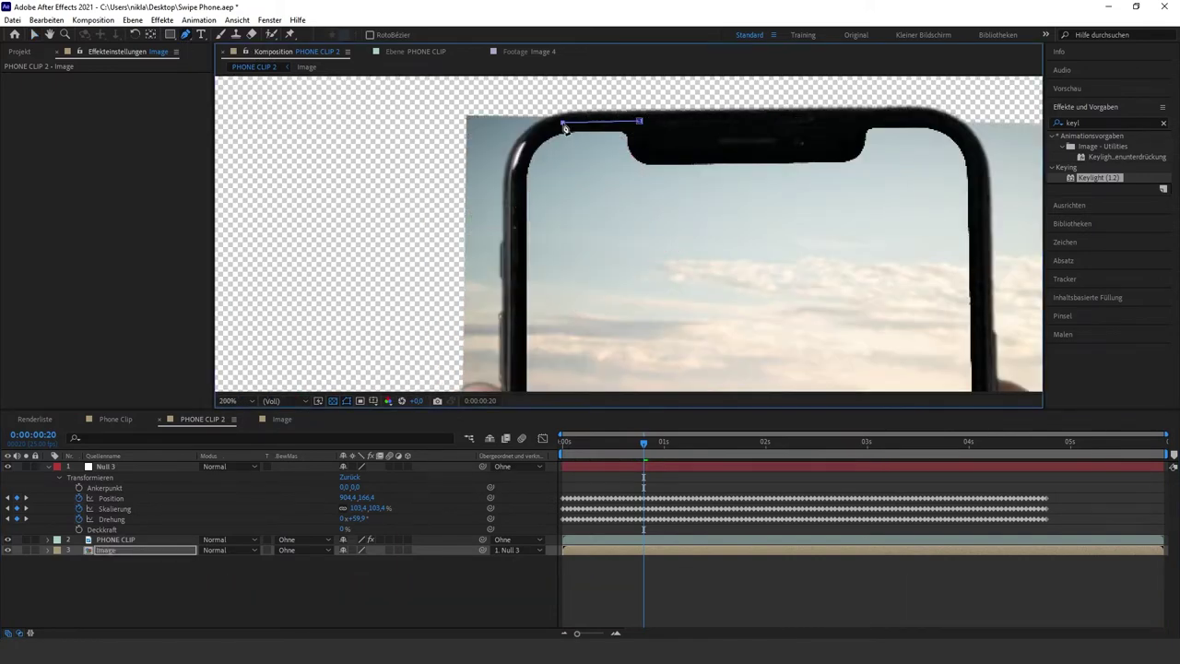
scroll(492, 263, down, 1)
scroll(492, 263, down, 1)
click(486, 250)
click(508, 278)
click(600, 278)
key(Page_Up)
key(Page_Up)
key(Page_Up)
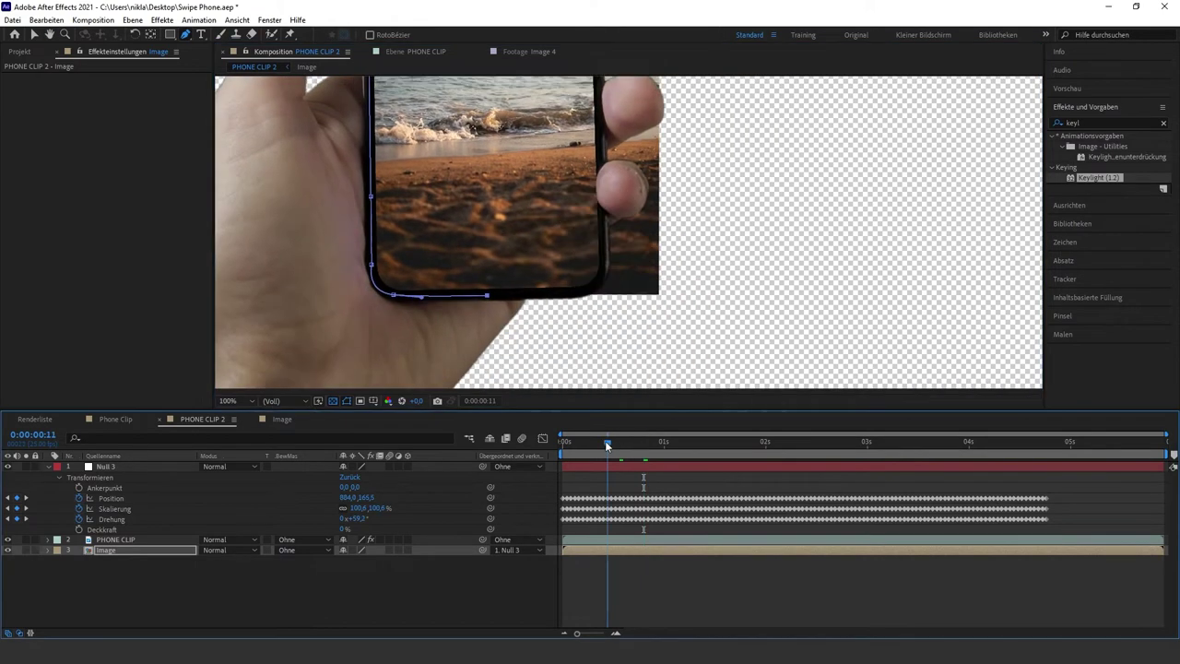
click(583, 293)
click(607, 269)
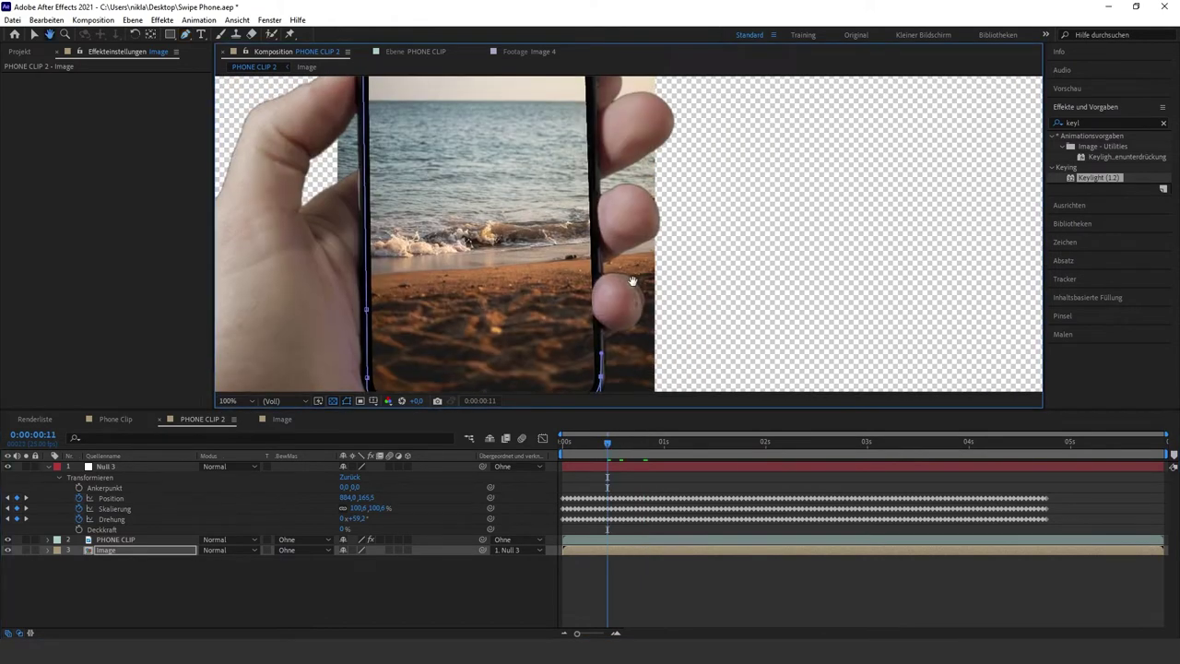
Play back the preview to check the mask, stopping near the clip's end.
scroll(486, 188, up, 1)
scroll(486, 188, down, 2)
key(space)
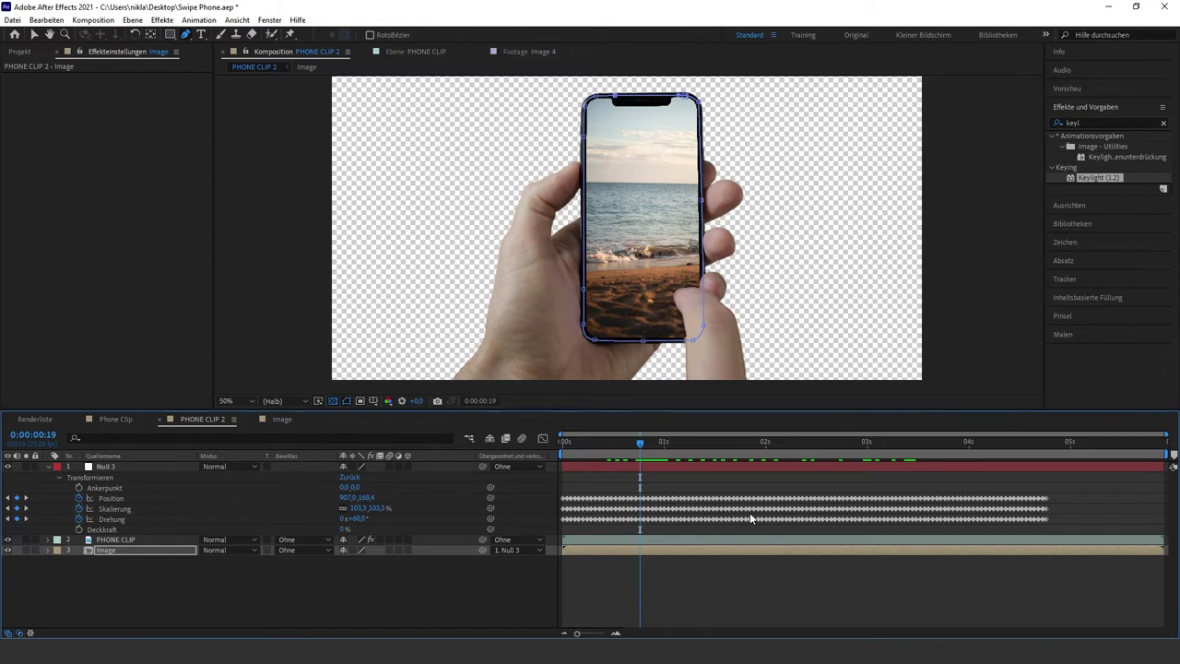
drag(885, 443, 992, 444)
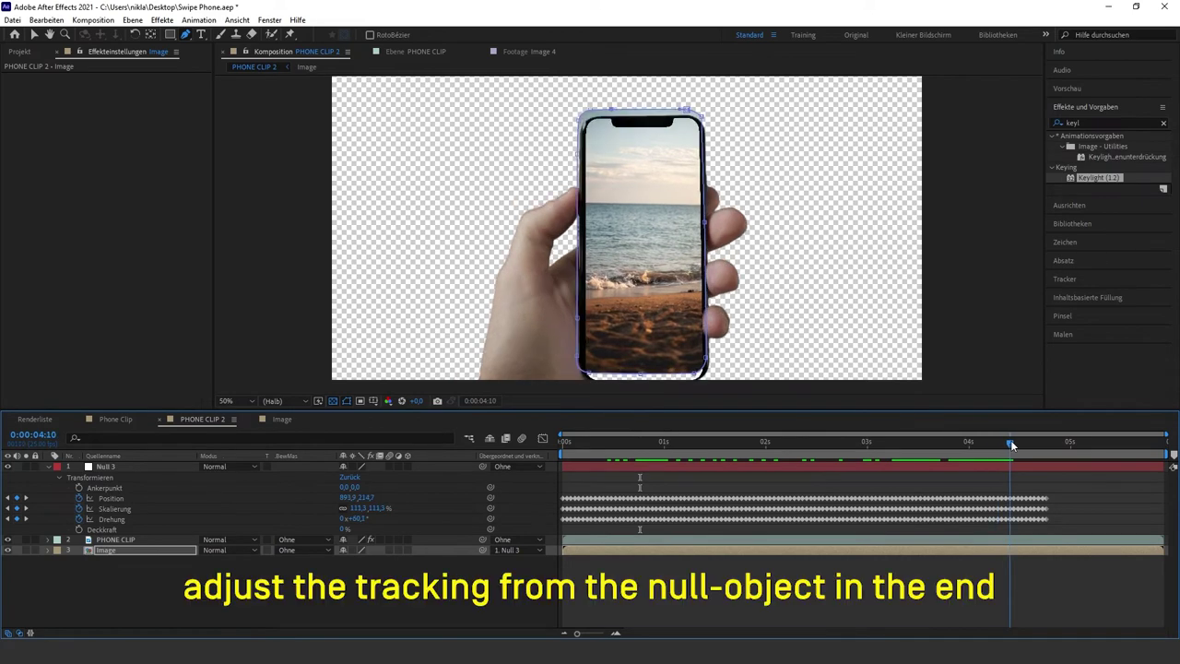
At 0:00:04:09, delete Null 3's tracking keyframes after the current time.
mouse_move(991, 444)
mouse_down()
mouse_move(1018, 440)
mouse_move(1007, 470)
mouse_up()
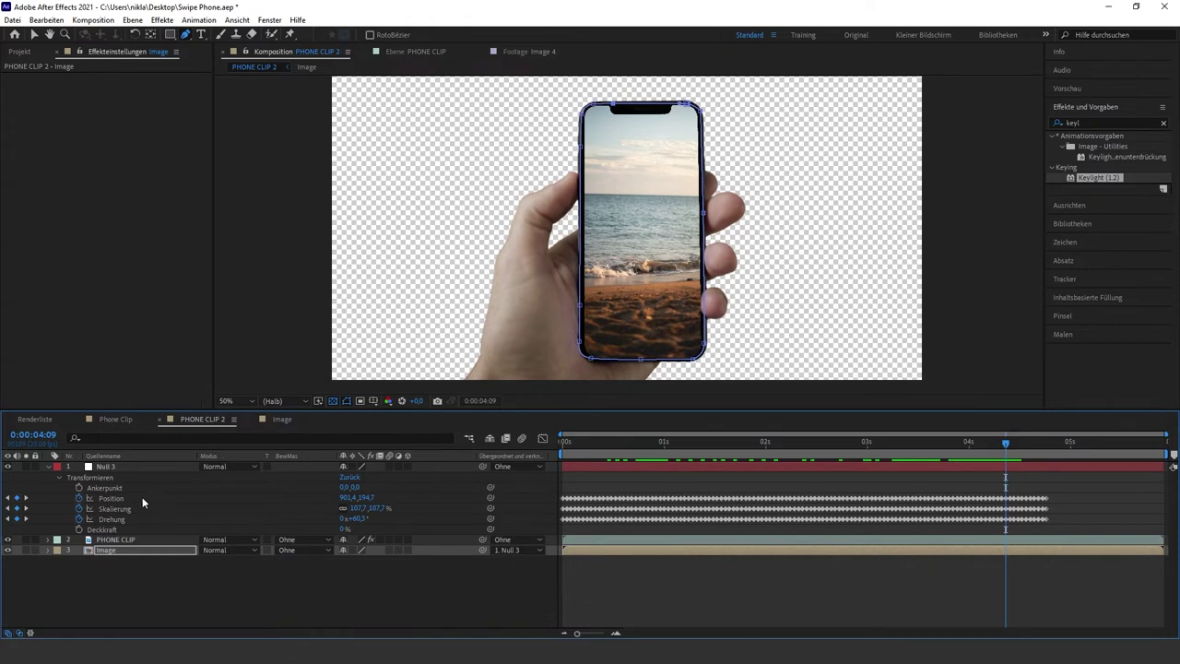
click(1014, 468)
drag(1056, 490, 1011, 518)
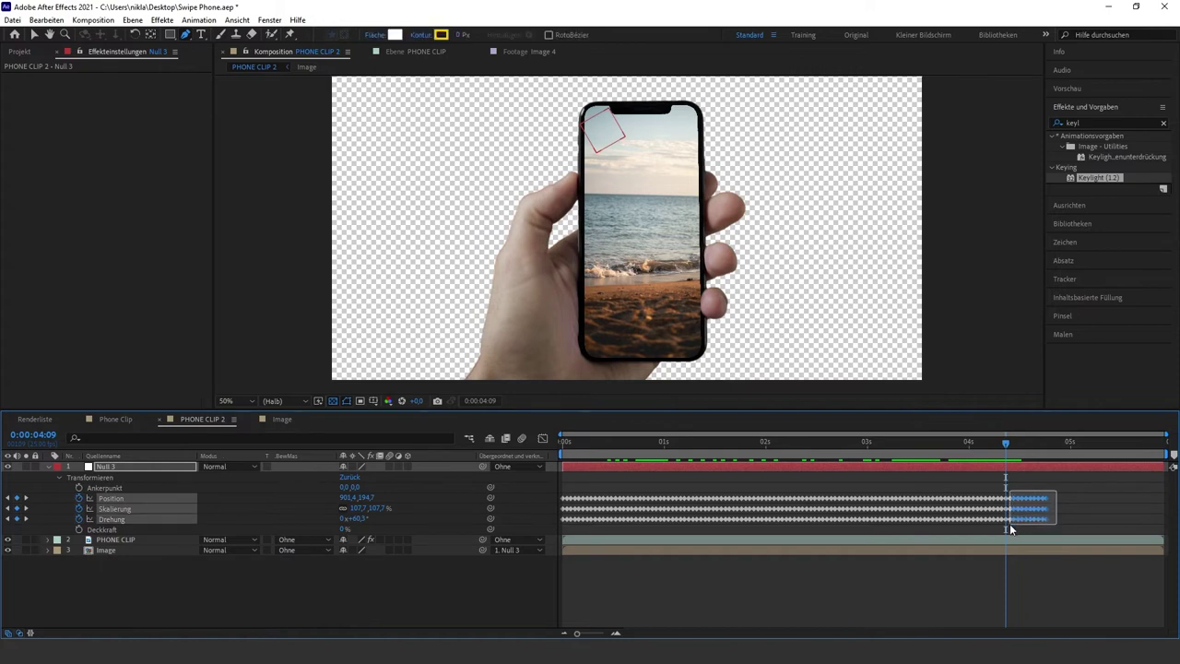
drag(1011, 516, 1009, 526)
key(Delete)
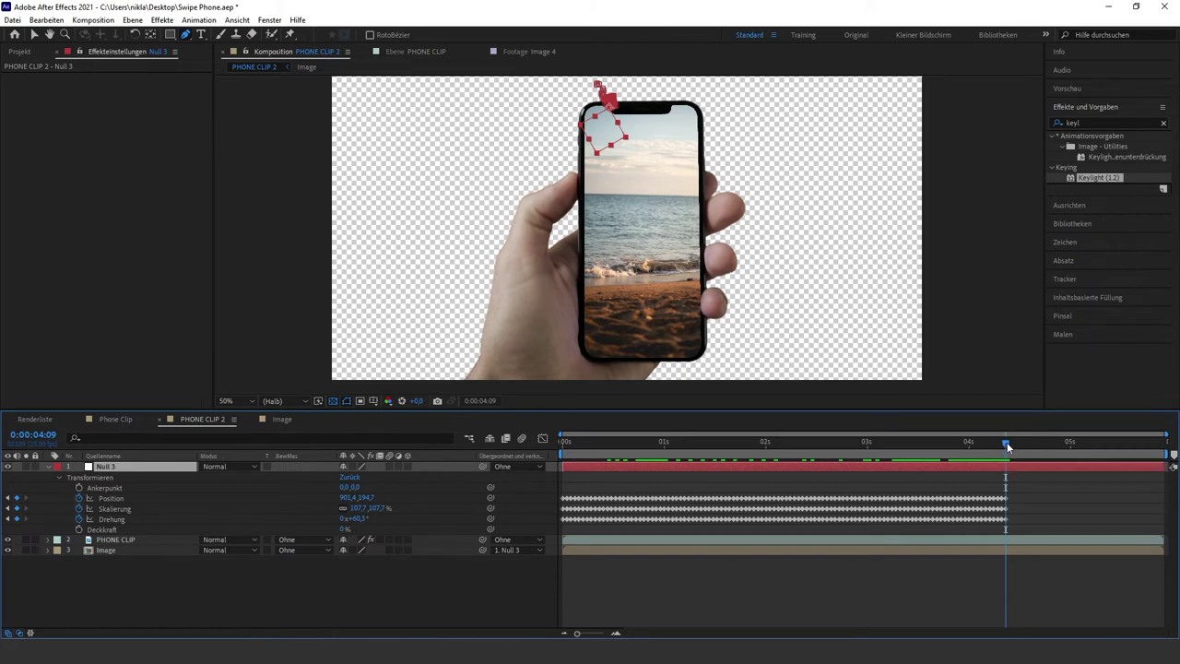
Keyframe Null 3 moving downward over a few frames so the beach image swipes down.
drag(1006, 443, 1015, 442)
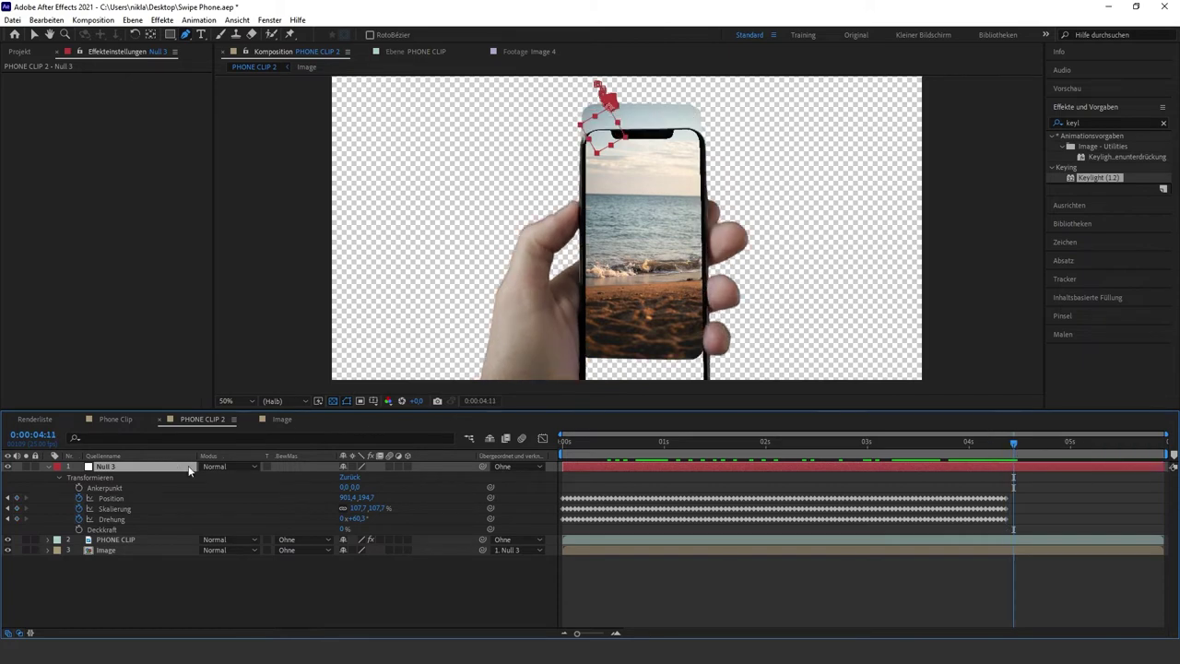
key(v)
drag(605, 109, 607, 140)
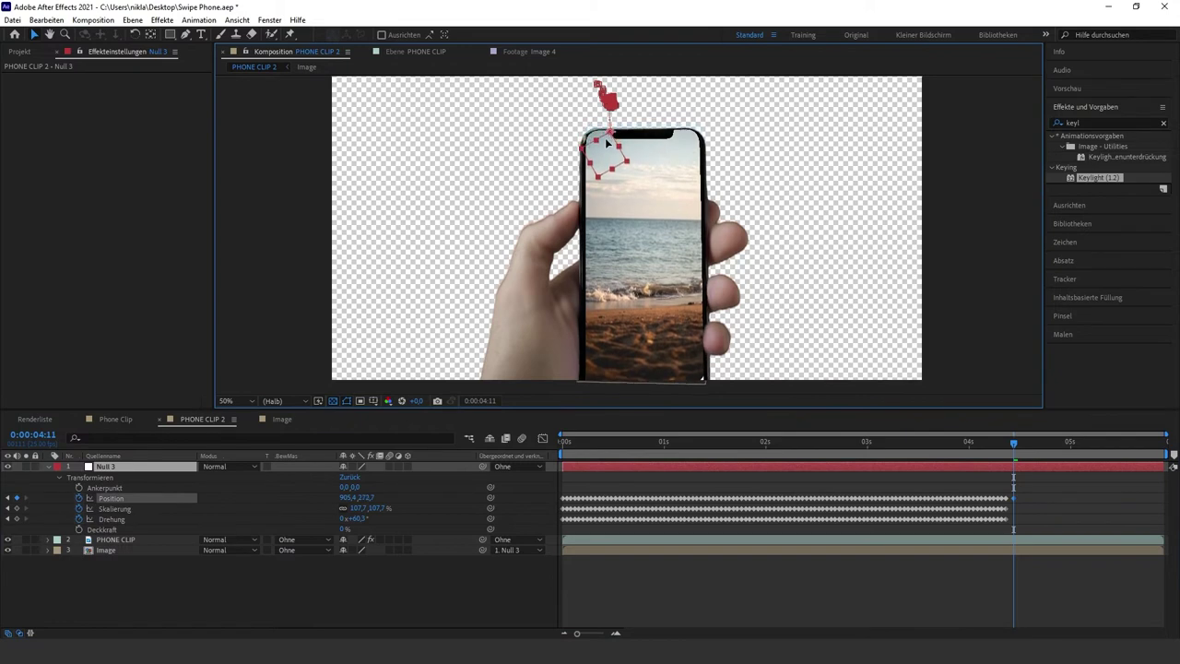
key(Page_Down)
key(Page_Down)
key(Page_Down)
drag(607, 141, 607, 345)
click(1038, 442)
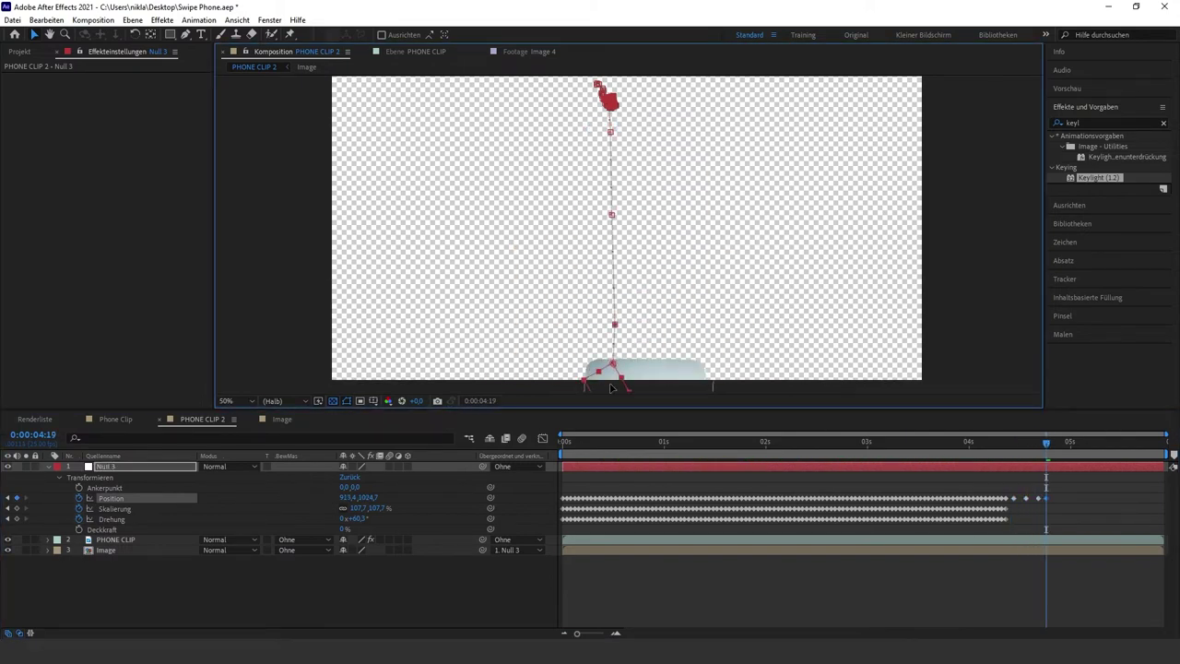
drag(1037, 441, 1002, 463)
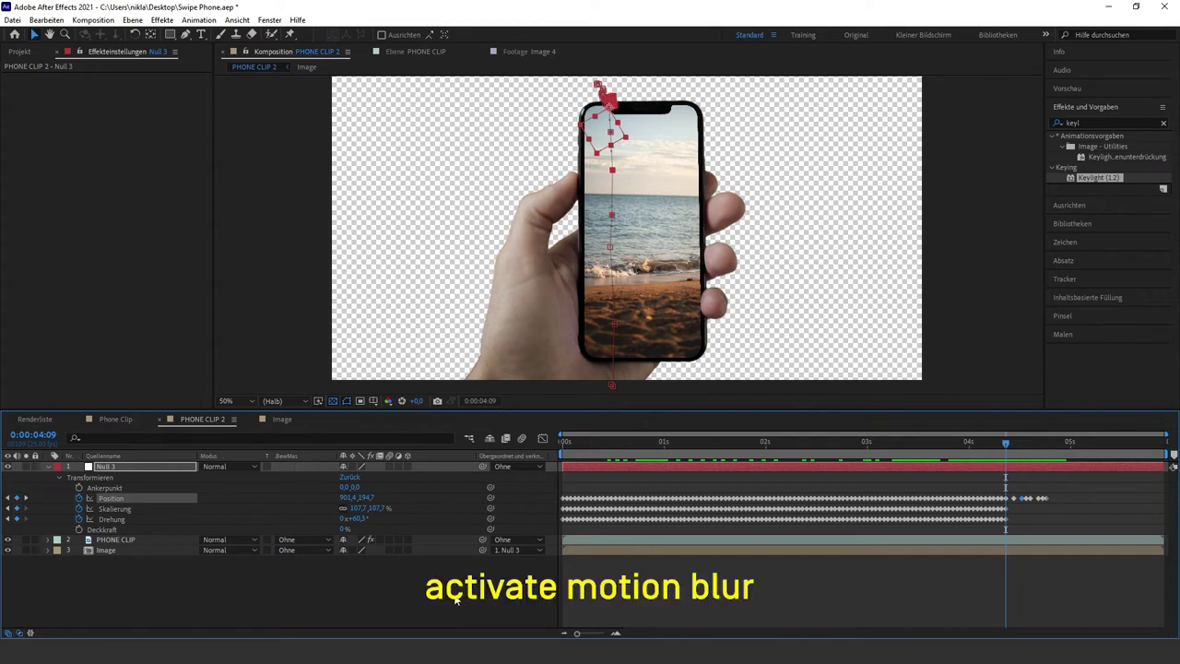
Enable motion blur on the beach Image layer, scrub the swipe, then collapse Null 3.
click(388, 550)
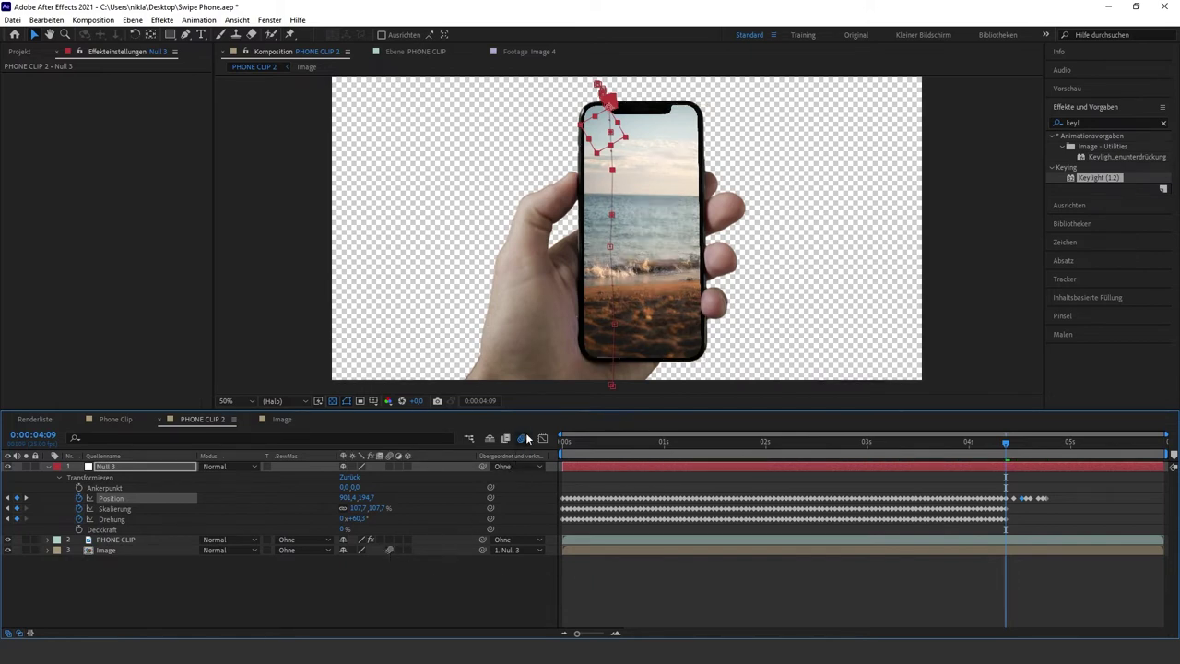
mouse_move(1005, 443)
mouse_down()
mouse_move(1030, 444)
mouse_move(915, 443)
mouse_up()
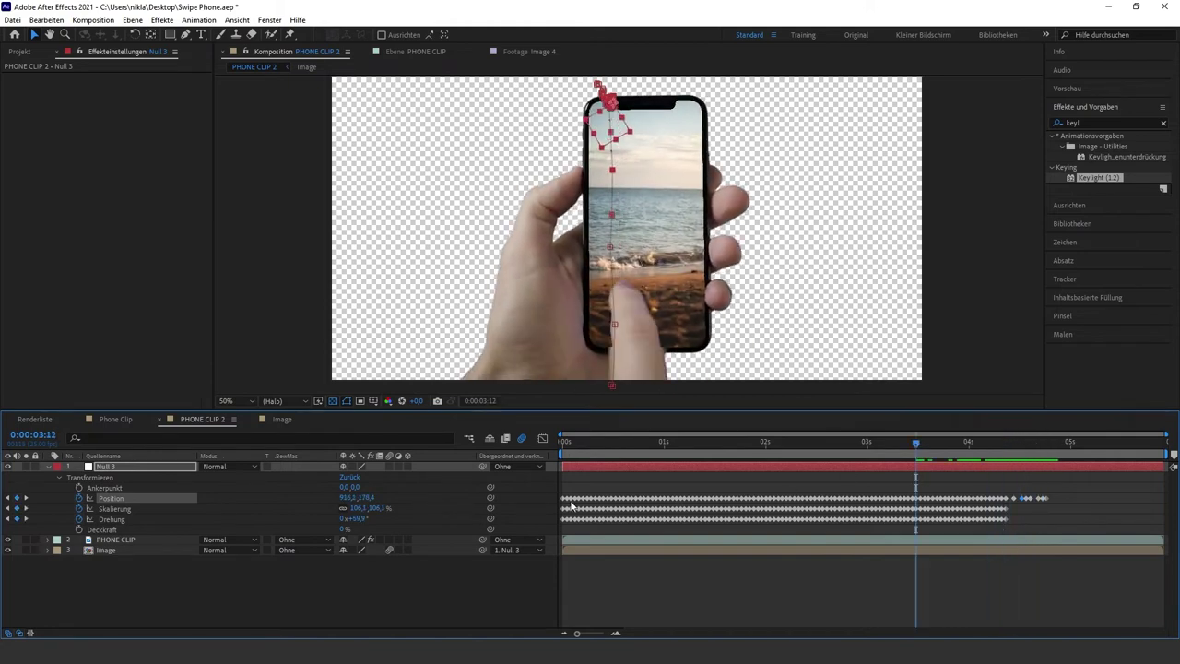
click(48, 465)
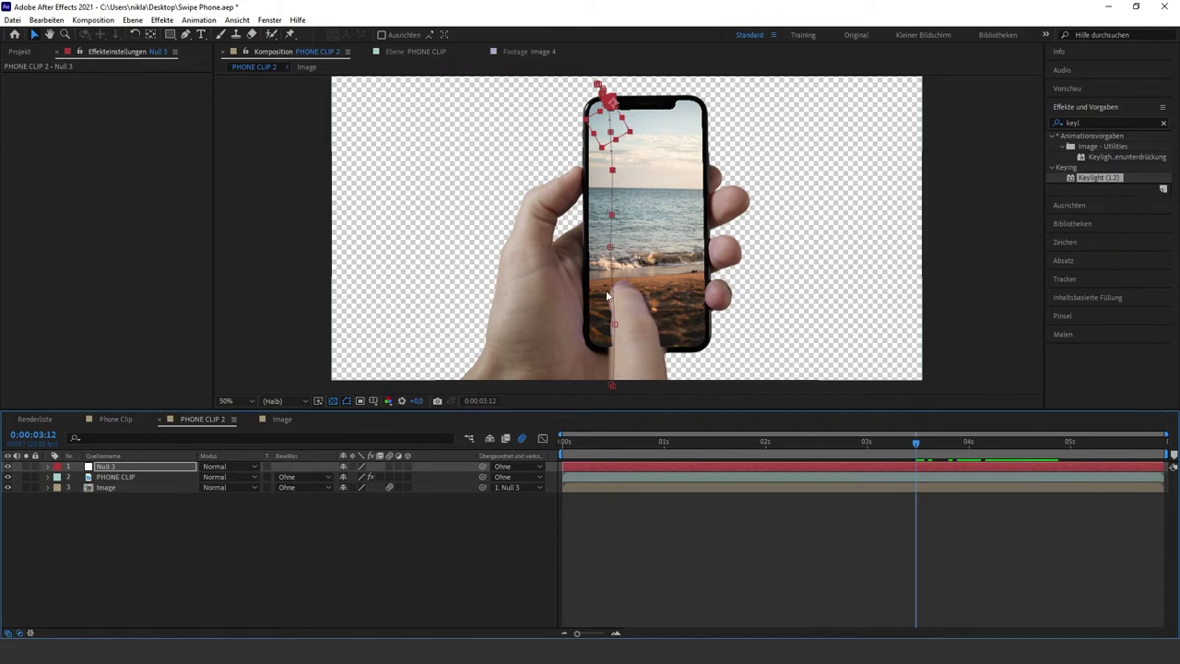
click(129, 488)
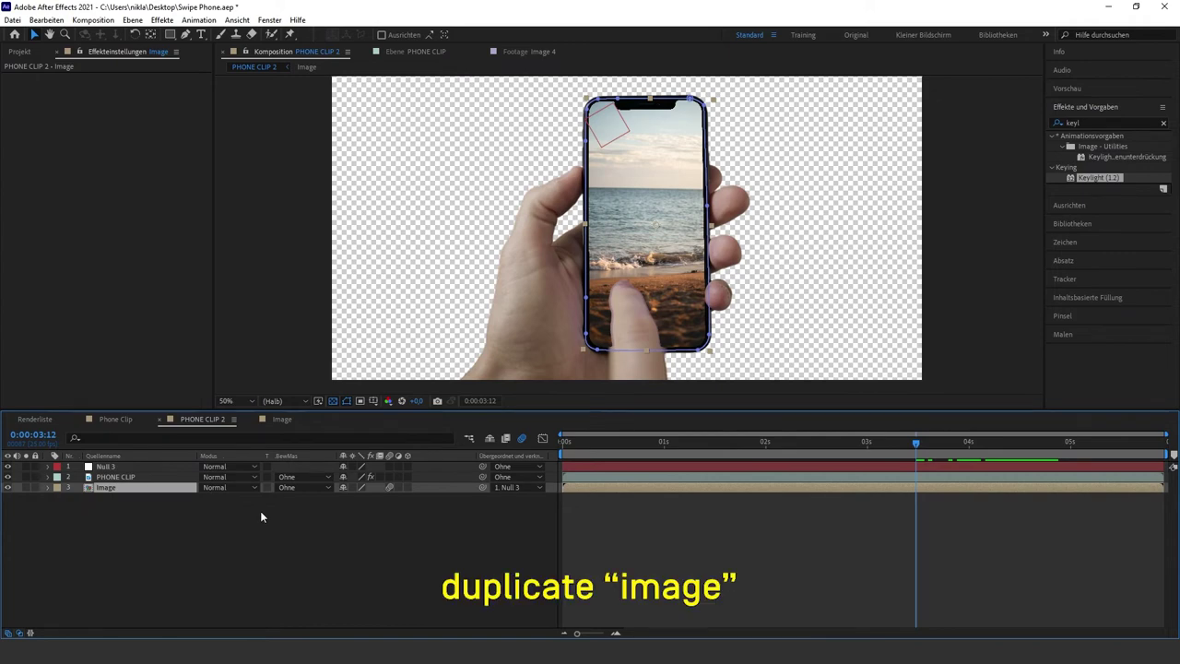
Duplicate the Image layer and delete the duplicate's mask.
key(ctrl+d)
key(ctrl+Down)
key(m)
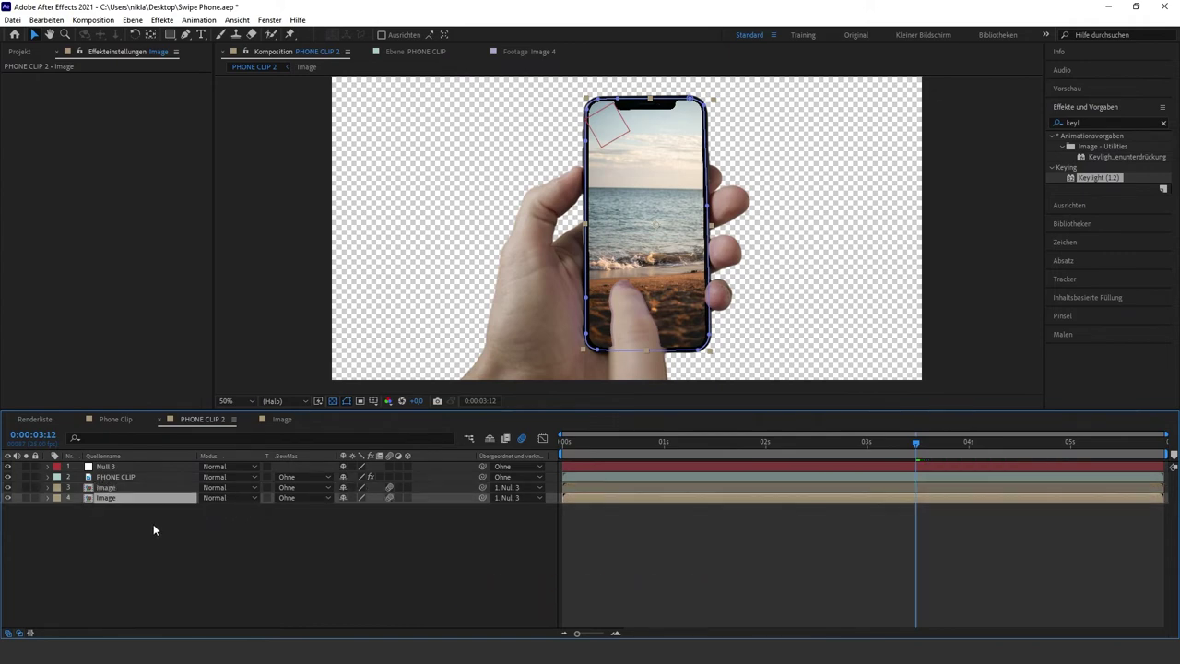
click(102, 508)
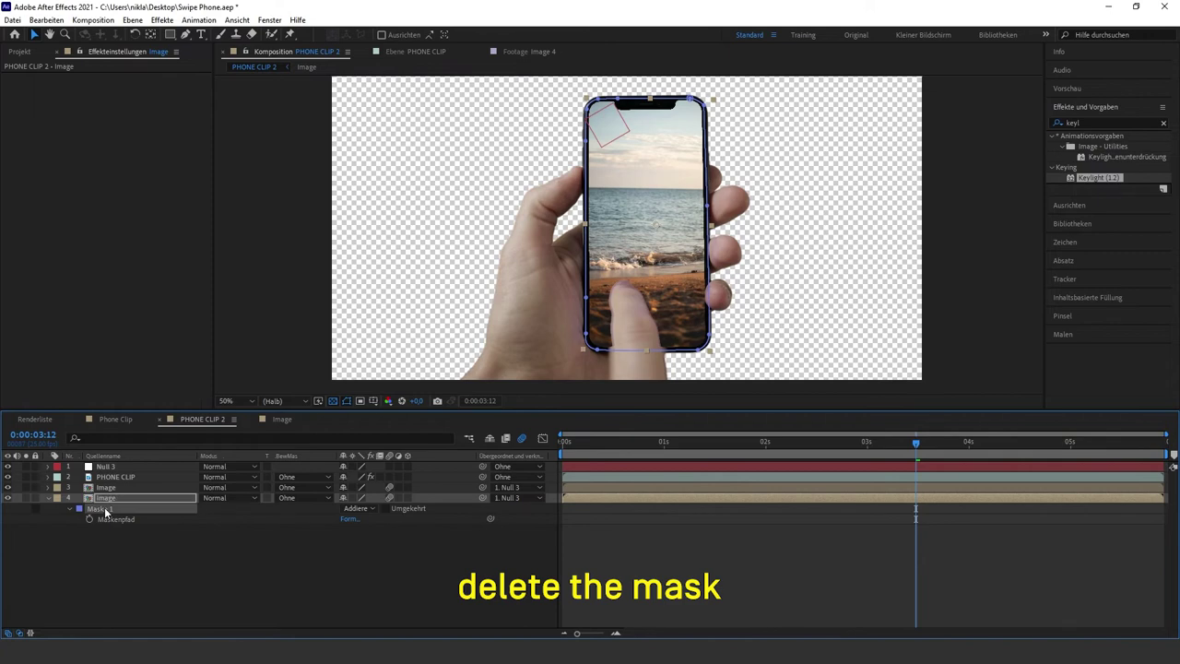
key(Delete)
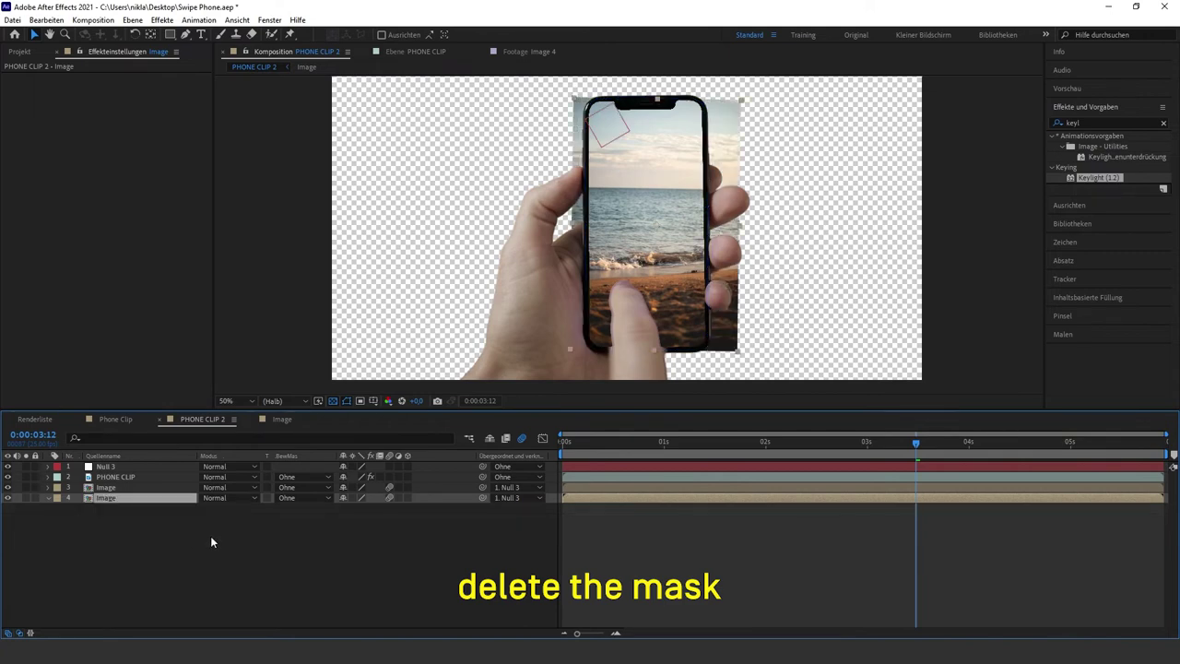
Scale the background copy to 50%, nudge it to cover the frame, and fit the view.
key(s)
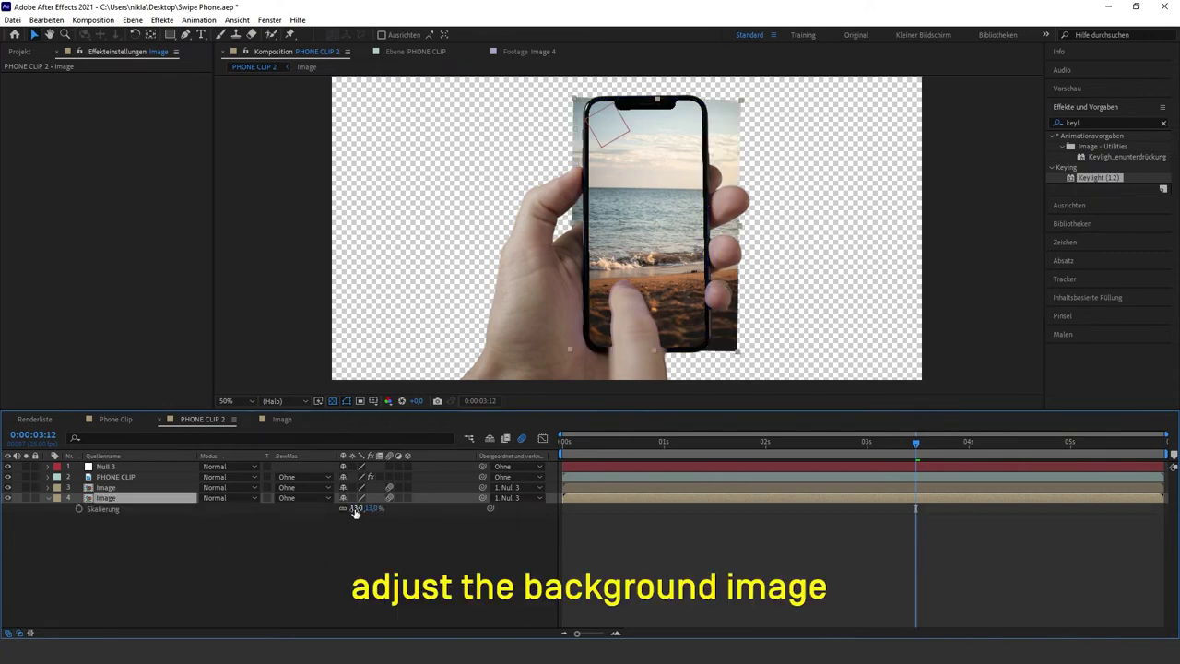
drag(355, 512, 373, 512)
scroll(479, 309, down, 2)
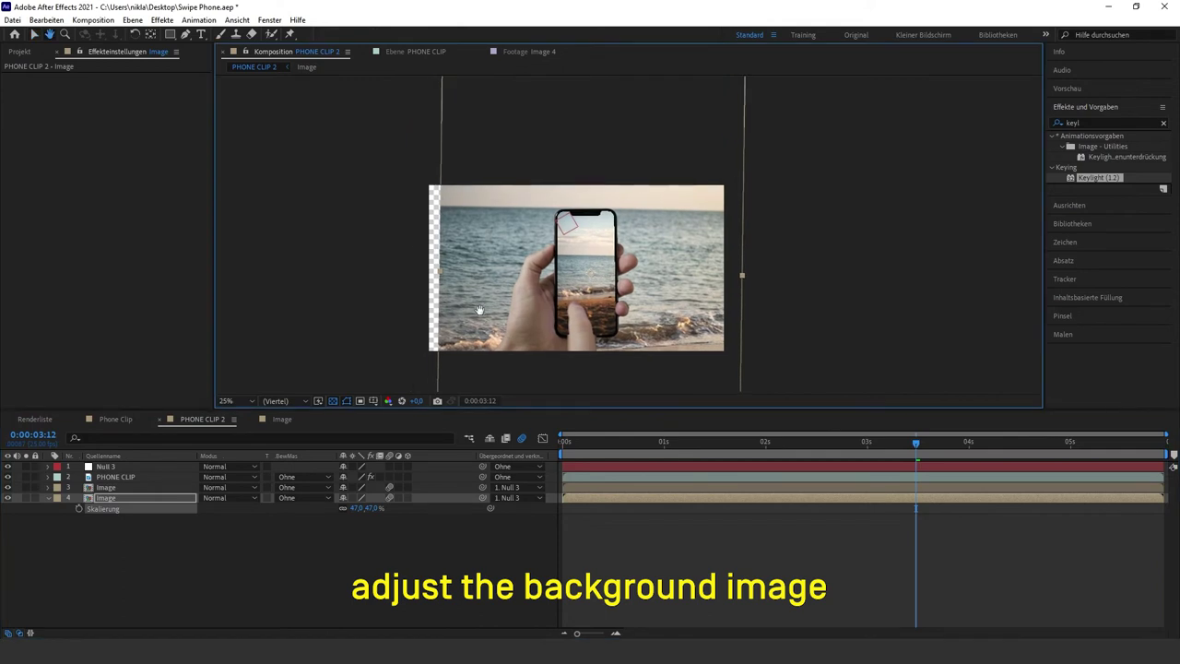
drag(473, 300, 459, 302)
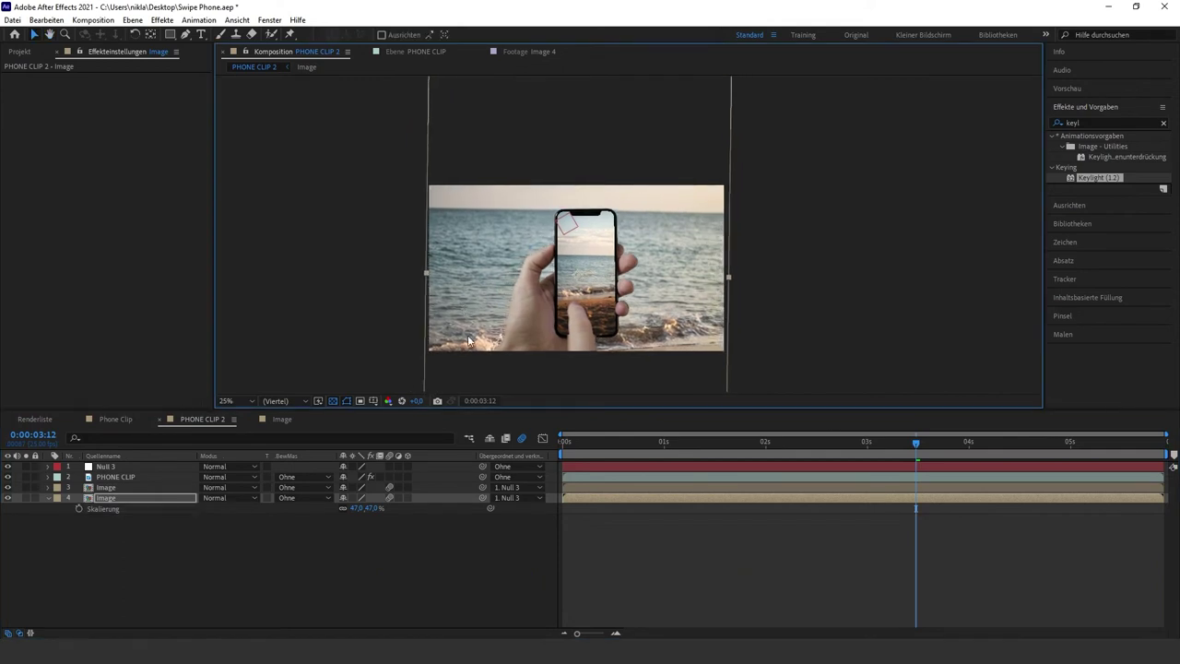
key(alt+KP_Add)
key(alt+KP_Add)
key(alt+KP_Add)
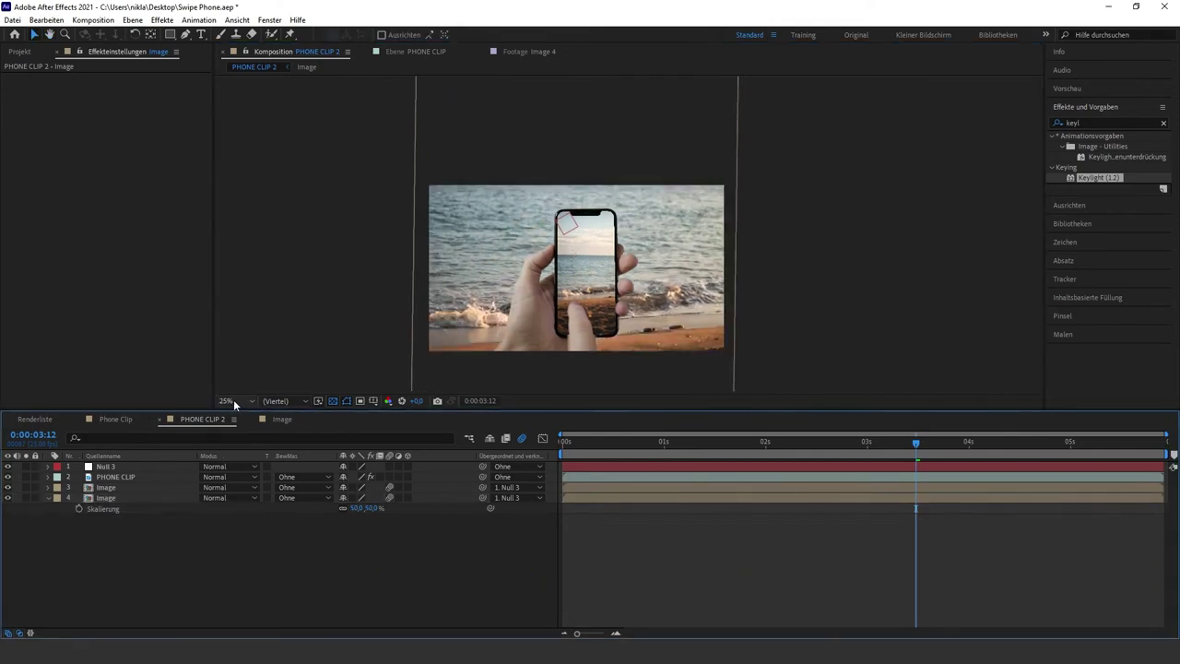
click(233, 399)
click(238, 417)
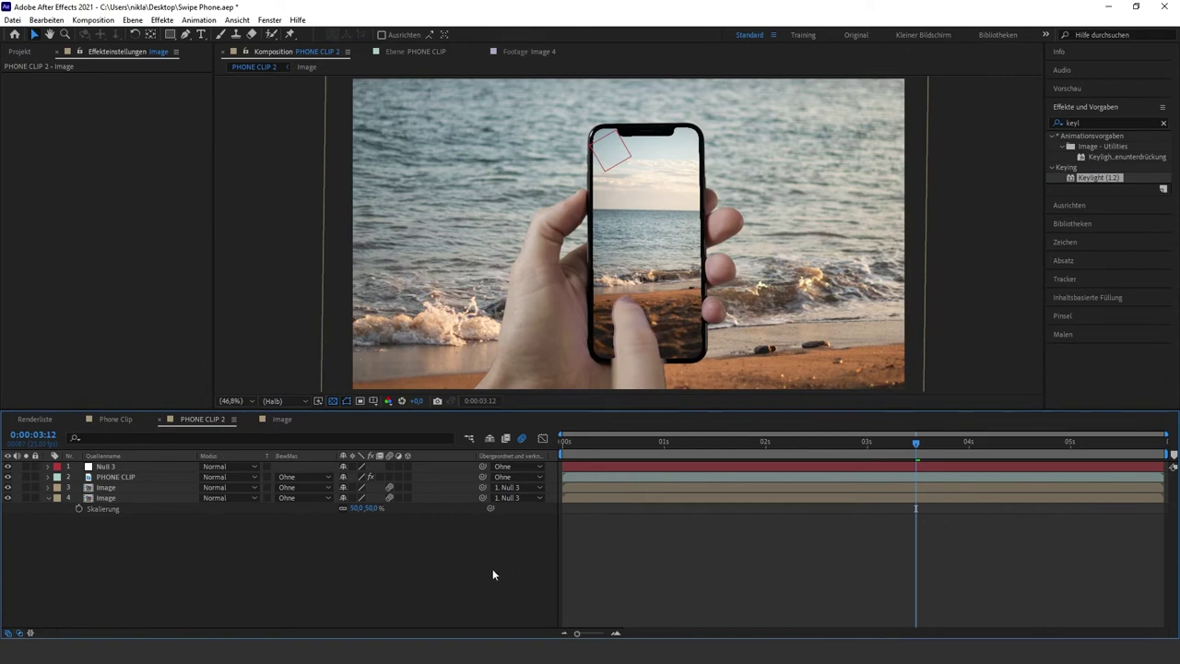
click(1060, 124)
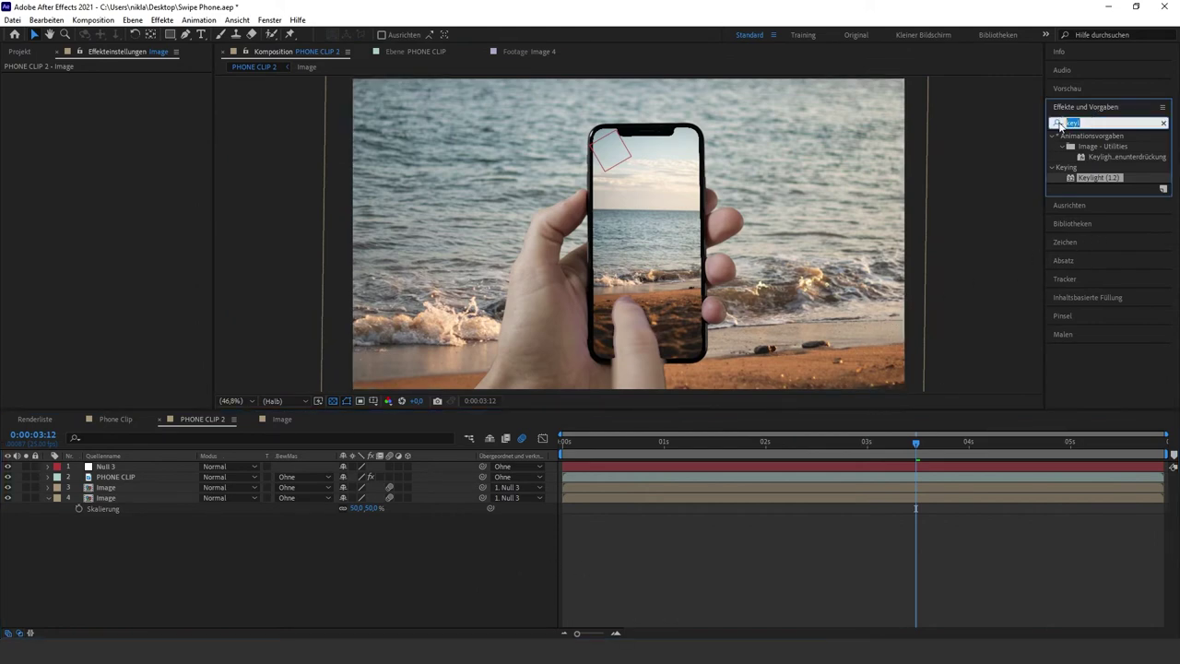
Apply Gaussian Blur to the background Image layer with blurriness about 42.5.
text(gau)
drag(1092, 171, 118, 506)
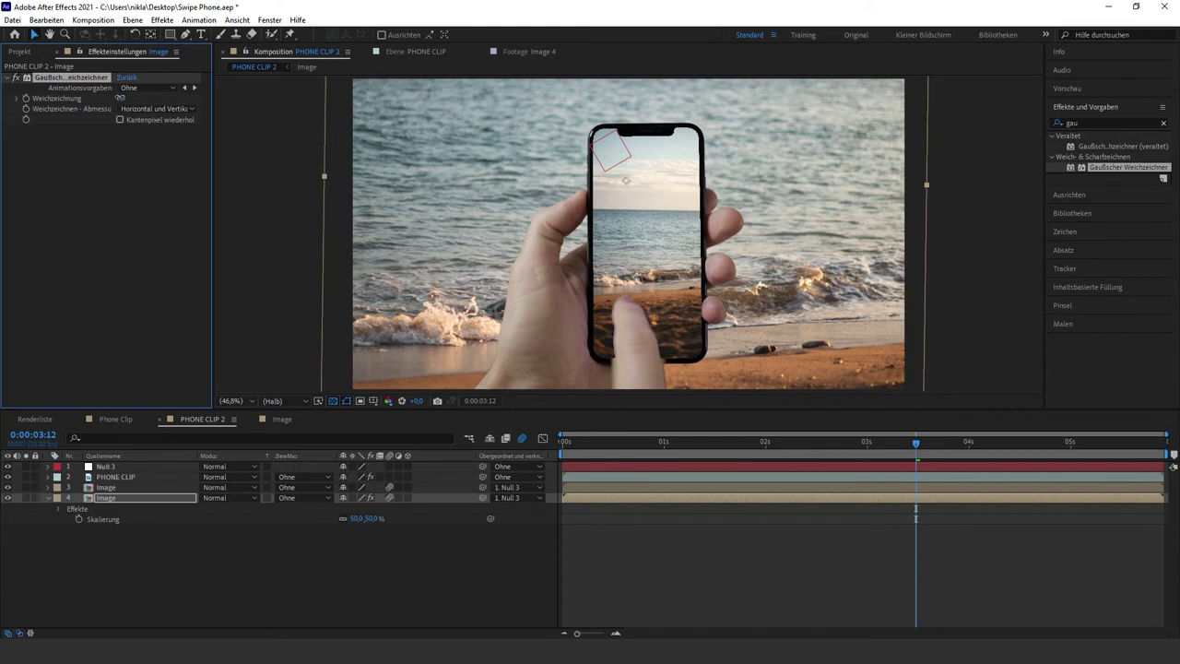
drag(179, 108, 336, 114)
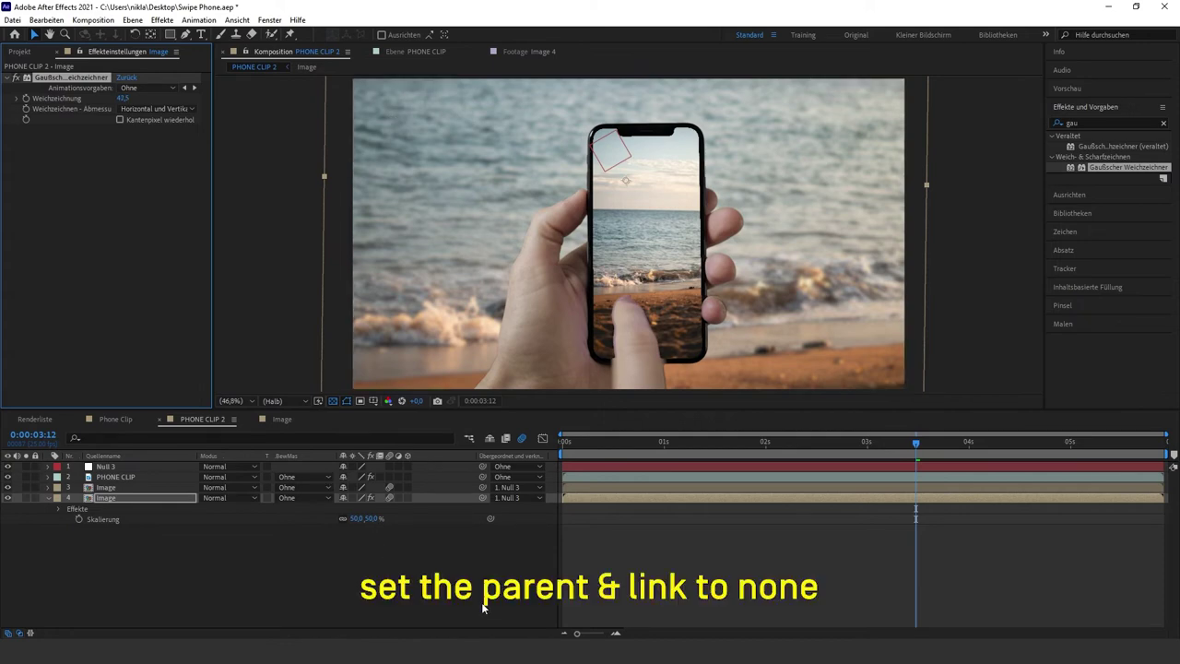
Set the background Image layer's parent to None and preview the animation.
click(518, 498)
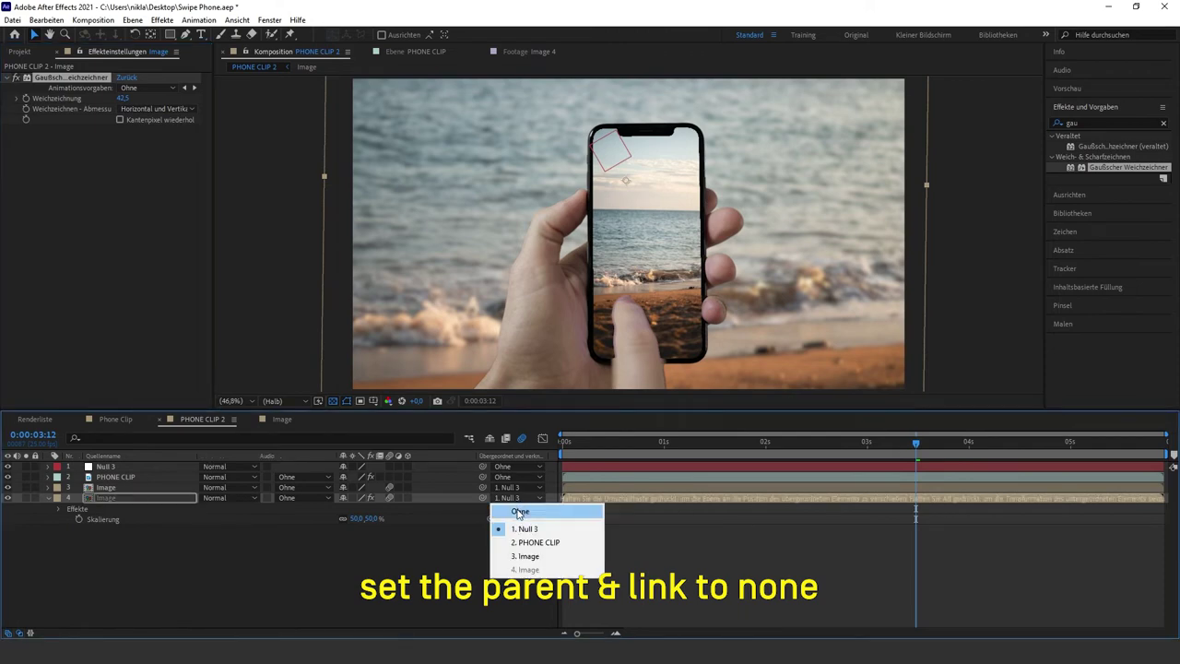
click(518, 513)
key(space)
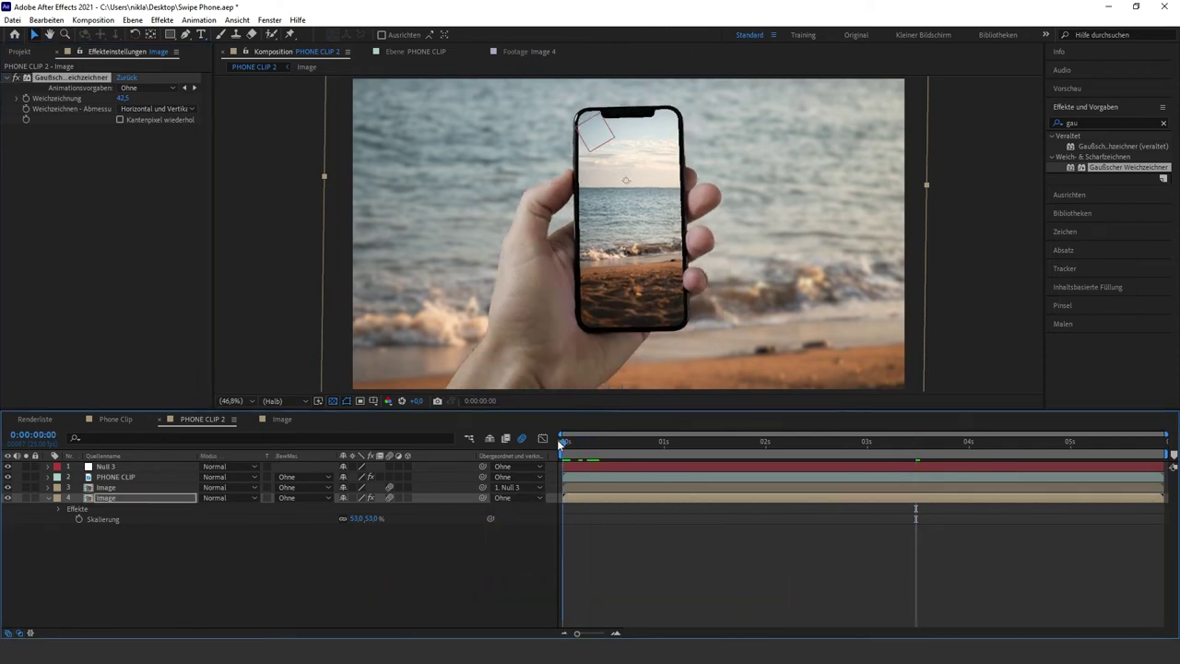
key(space)
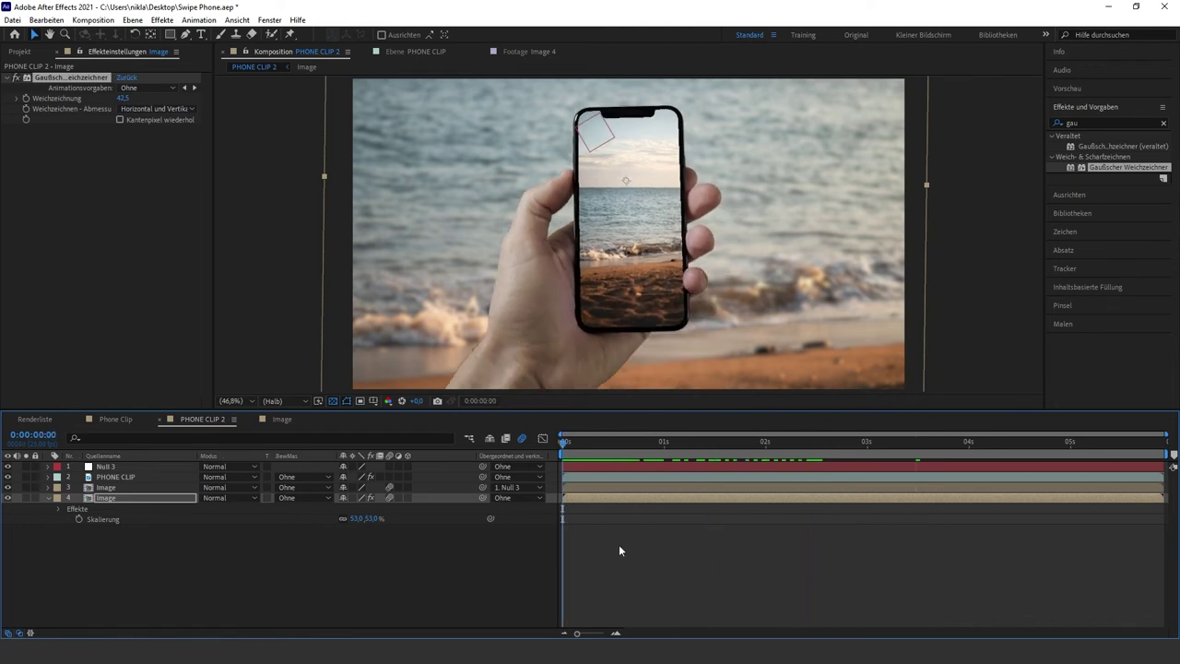
mouse_move(565, 443)
mouse_down()
mouse_move(708, 454)
mouse_move(660, 443)
mouse_up()
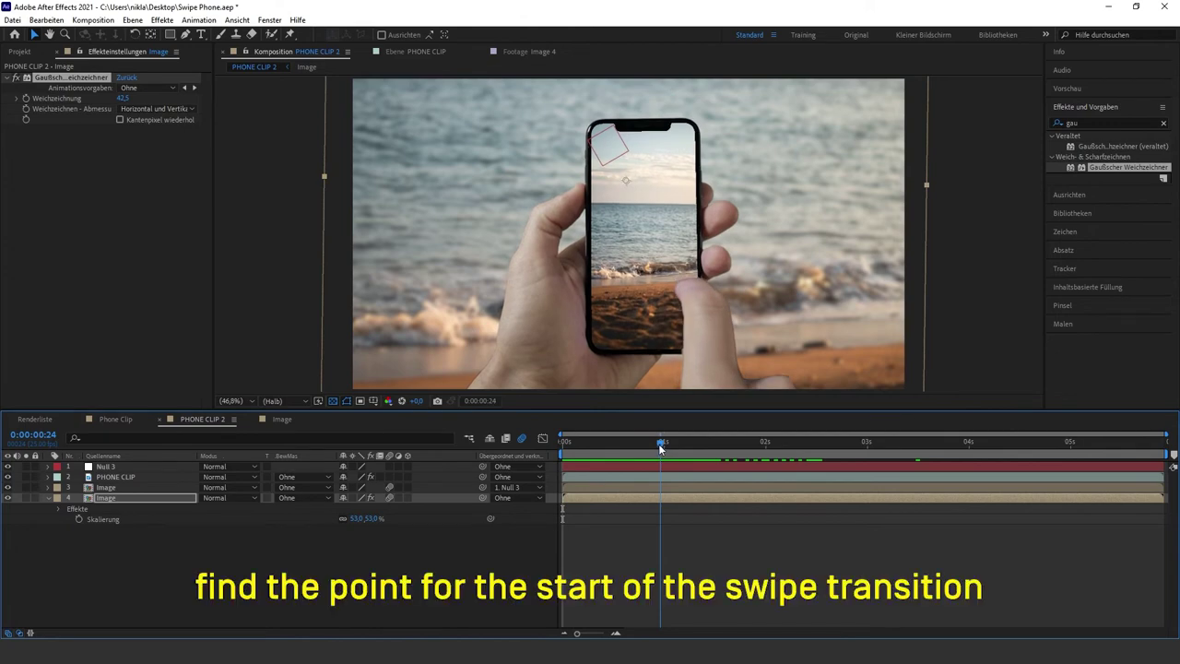
Move the playhead to 0:00:01:02 and open the phone-screen Image precomp.
drag(658, 443, 666, 442)
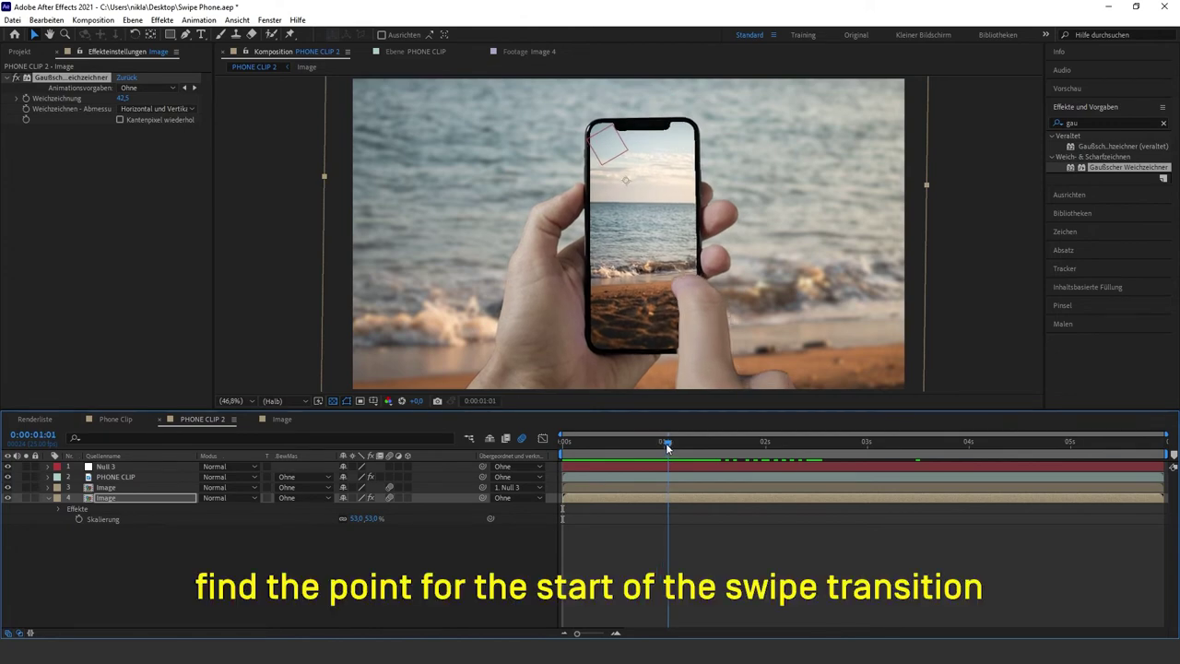
drag(665, 442, 671, 442)
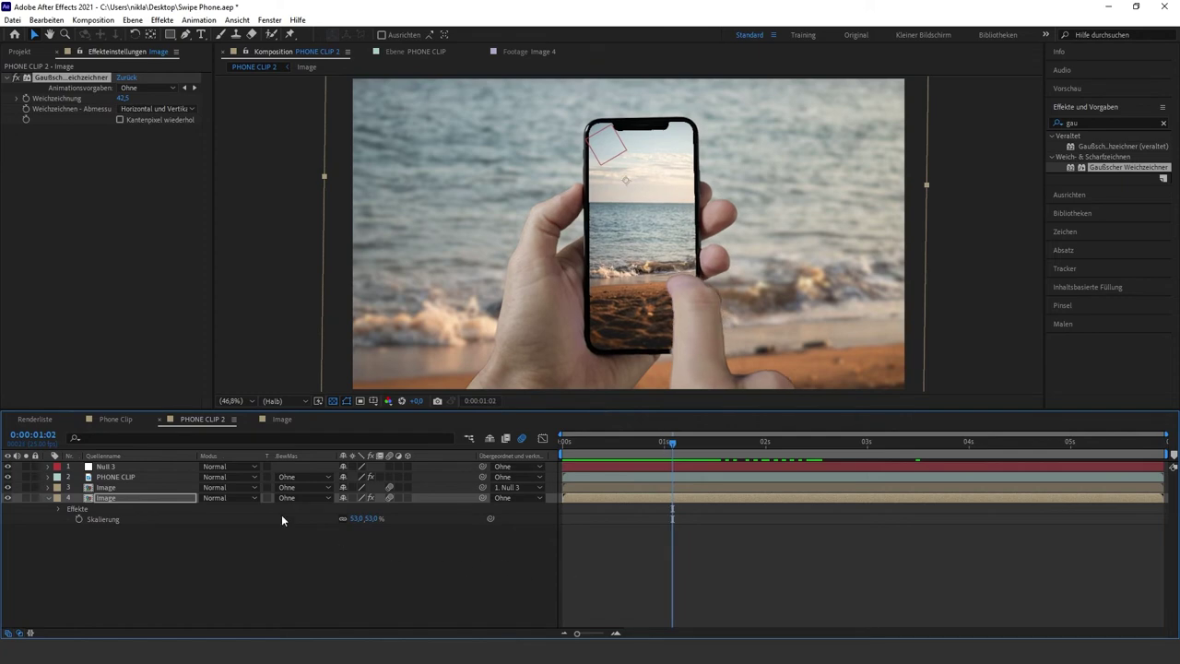
click(131, 483)
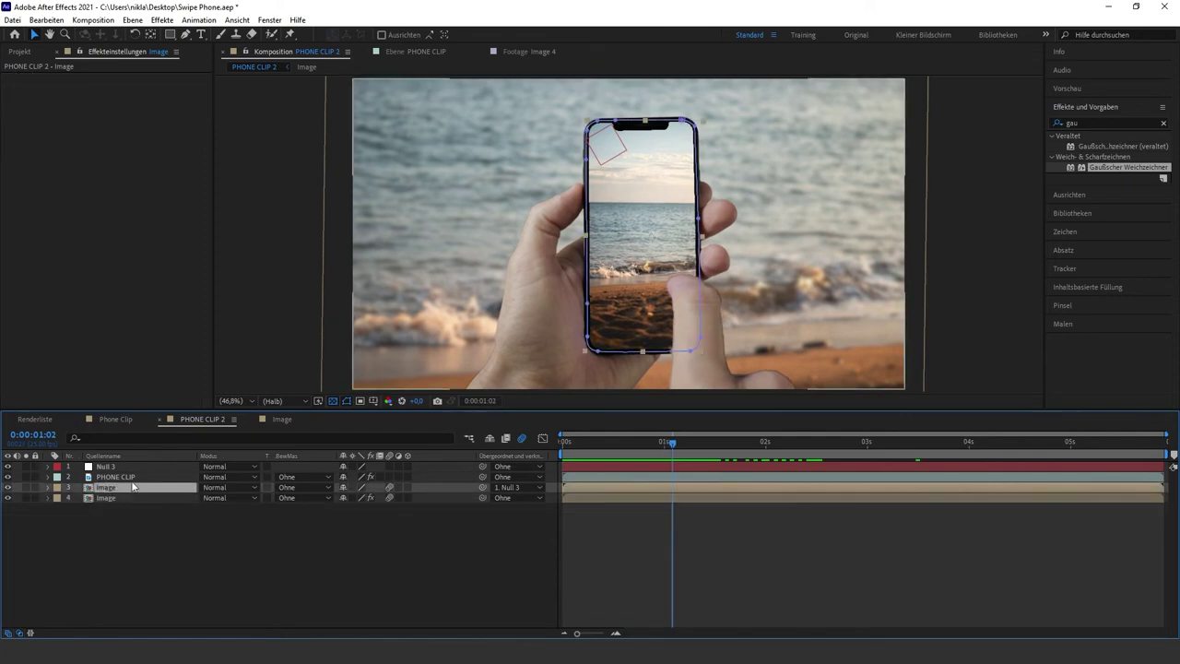
double_click(121, 489)
Add waterfall Image 2 above Image 1, scaled to 145% and starting at 0:00:01:02.
click(48, 198)
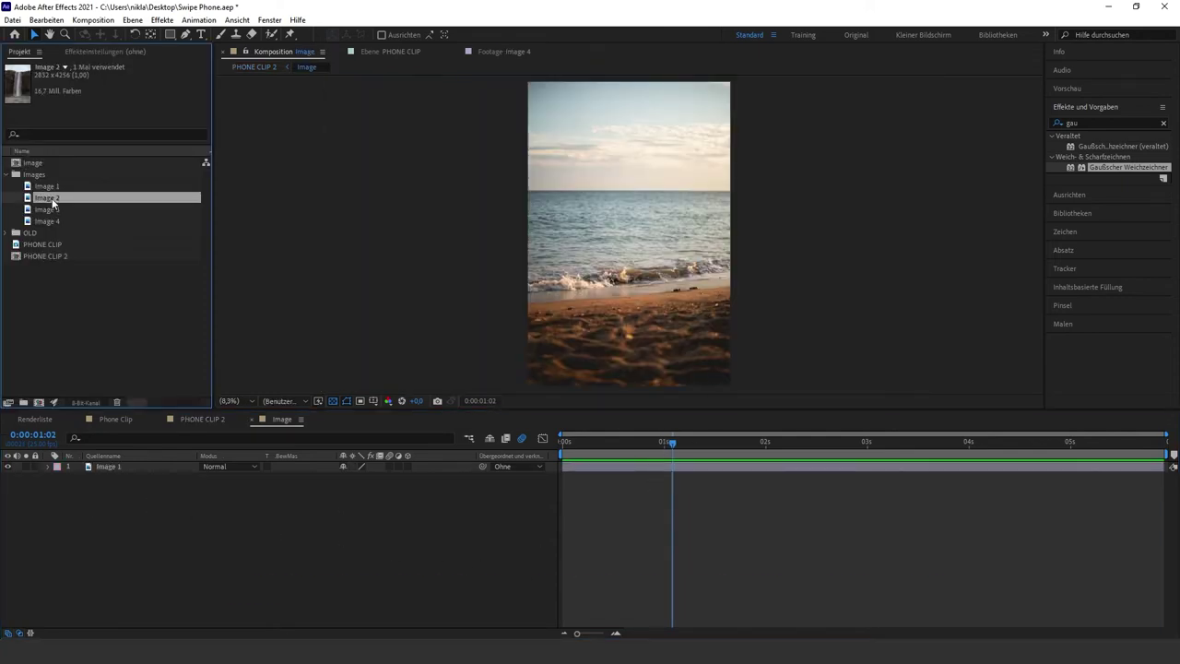
drag(53, 202, 106, 466)
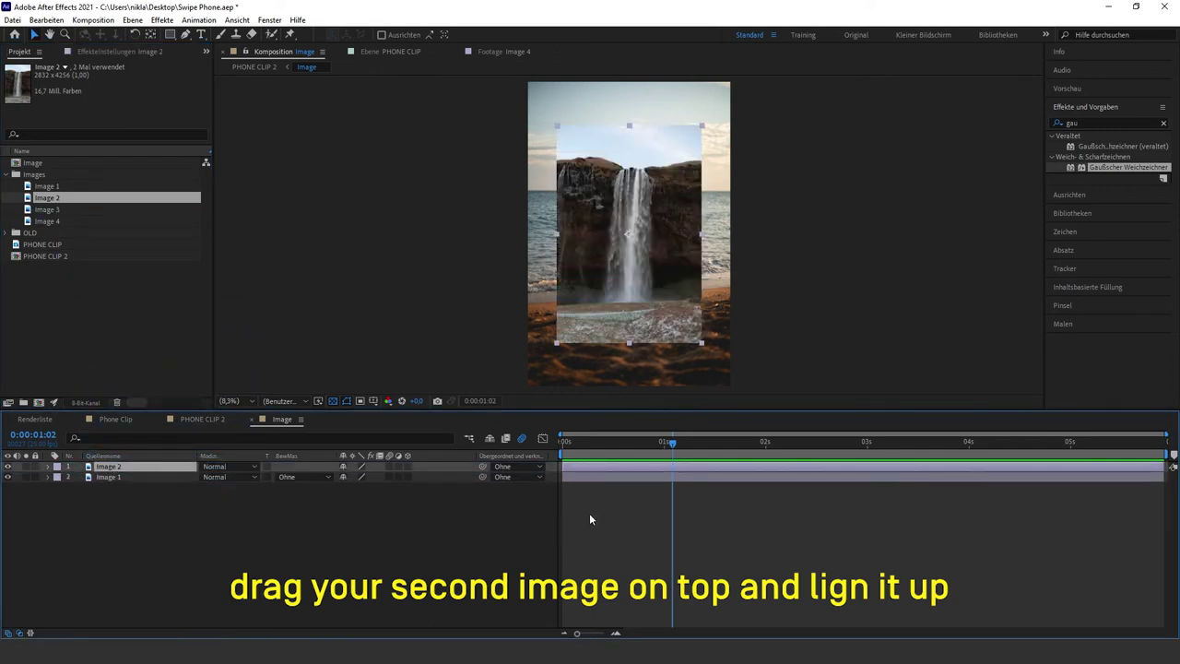
key(s)
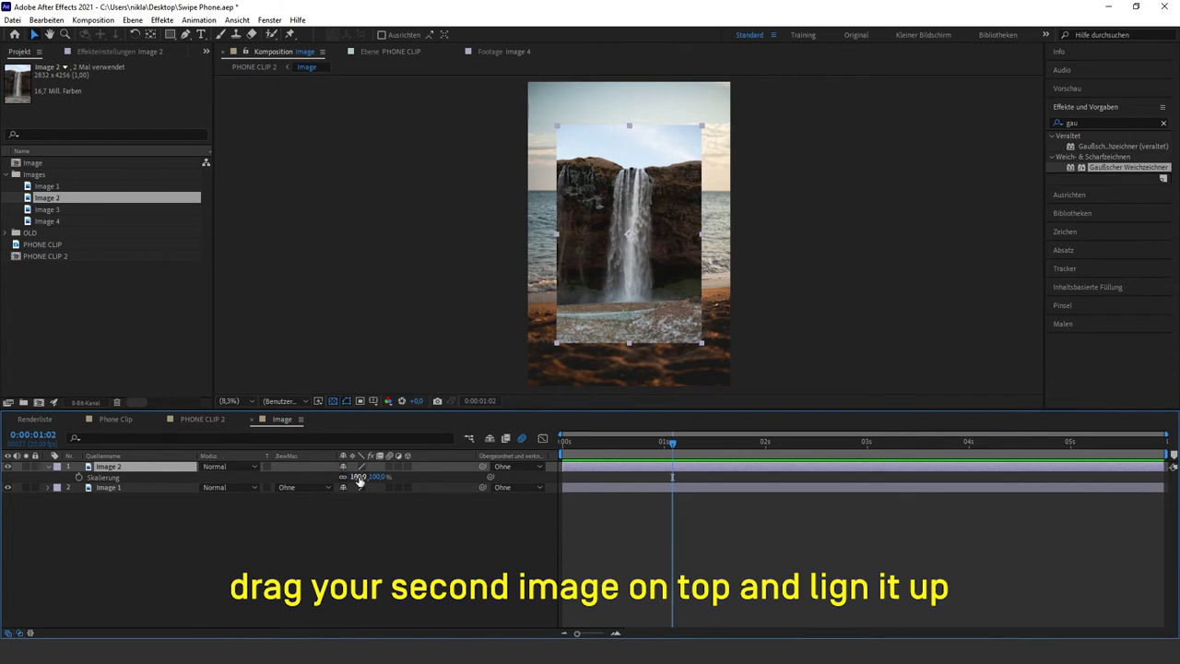
drag(359, 480, 382, 476)
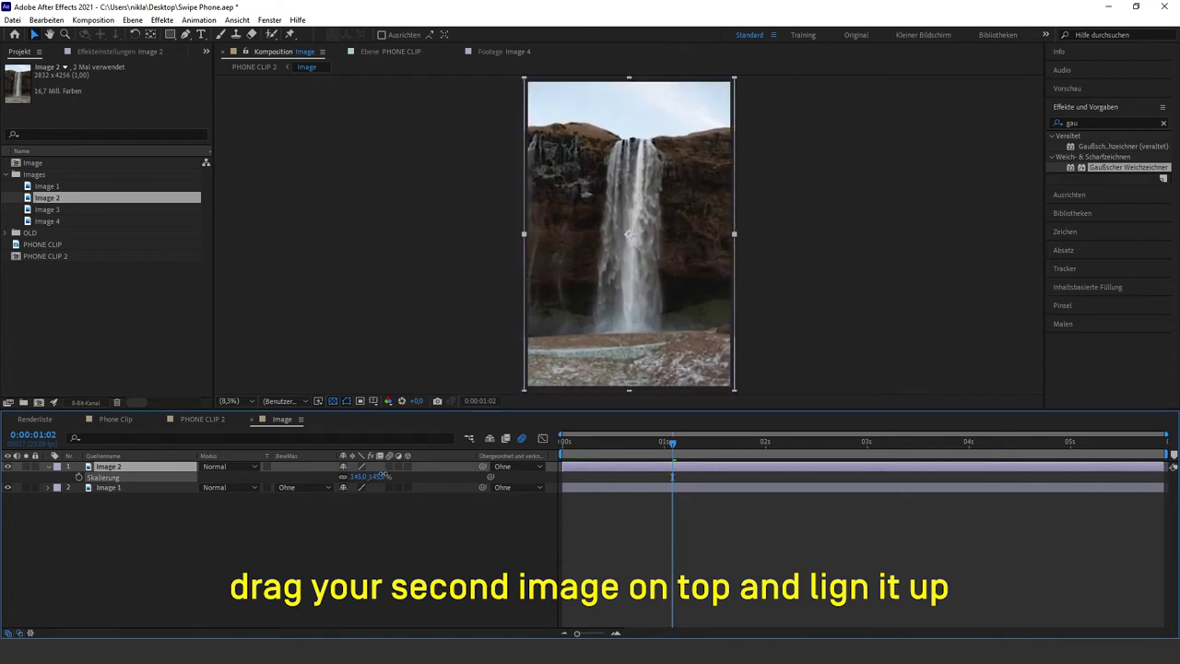
drag(597, 467, 693, 466)
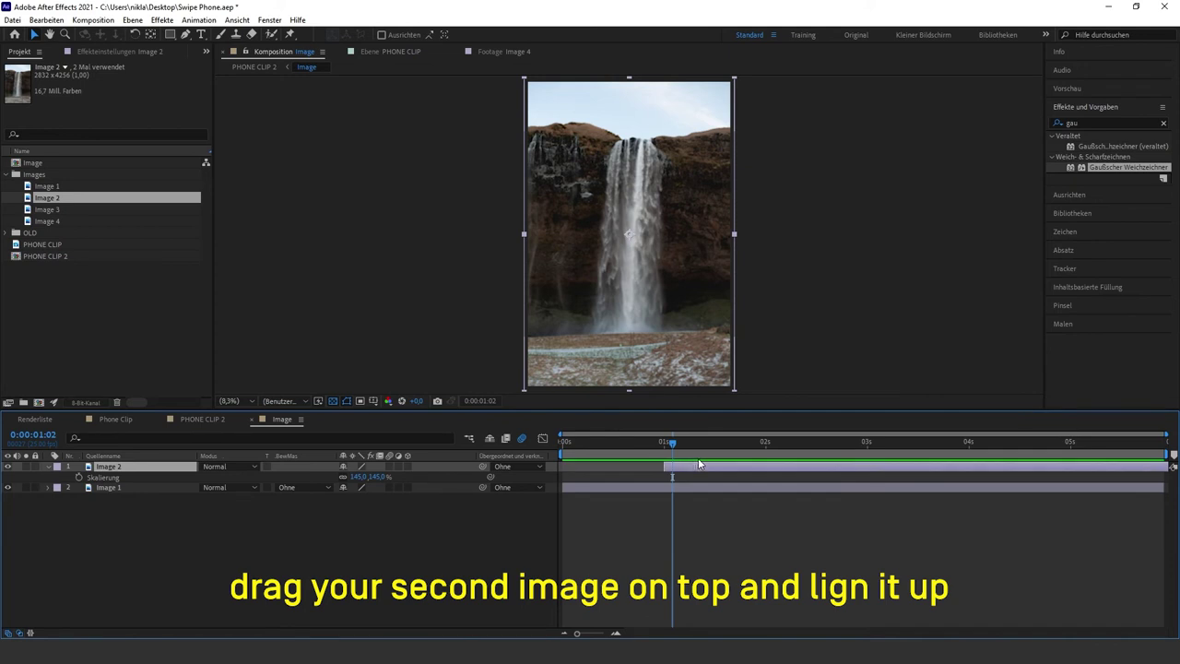
drag(693, 465, 705, 462)
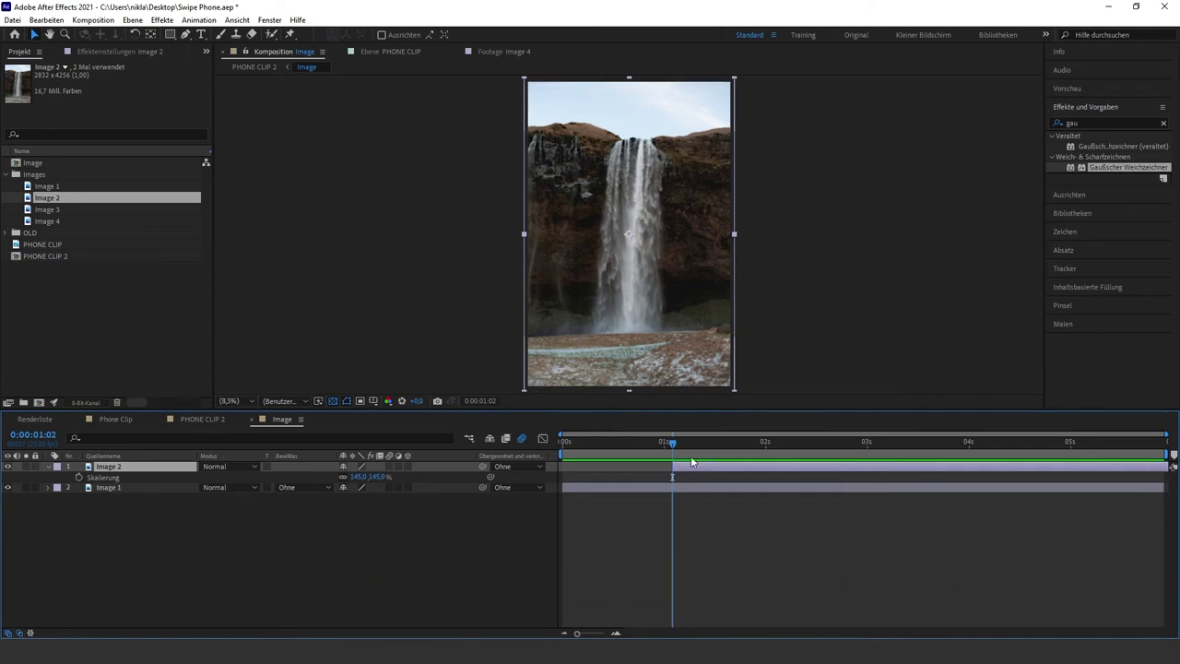
key(p)
Keyframe Image 2's position from off-screen right (X 6094) at 0:00:01:02 to 0:00:01:09.
click(79, 476)
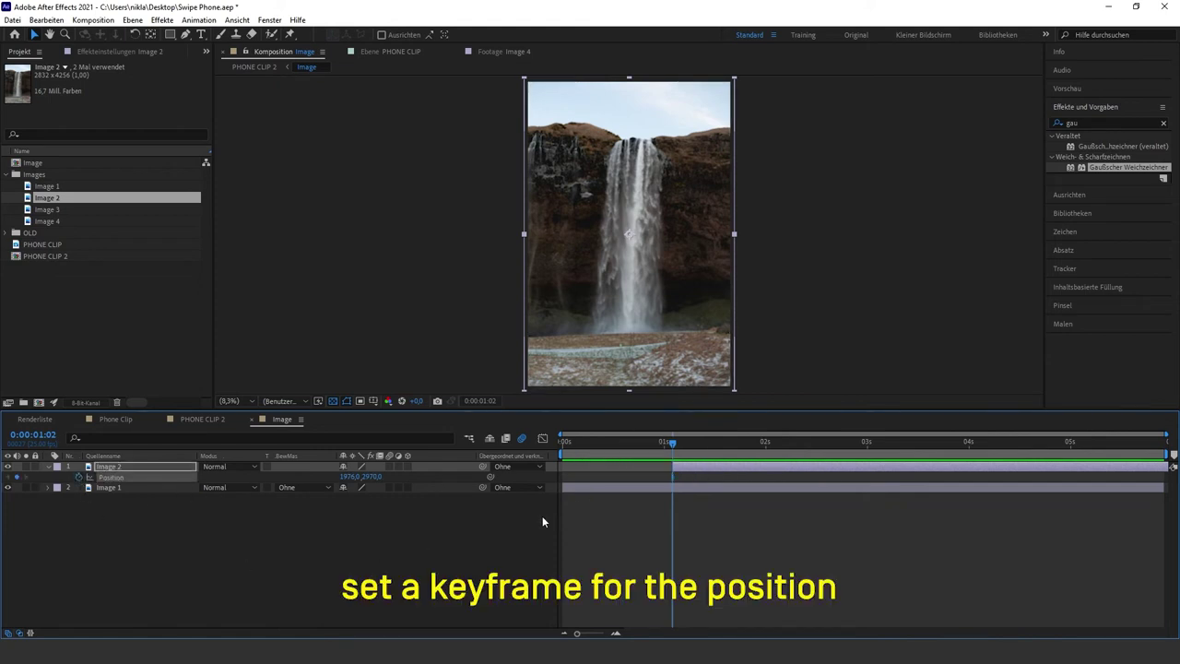
click(200, 419)
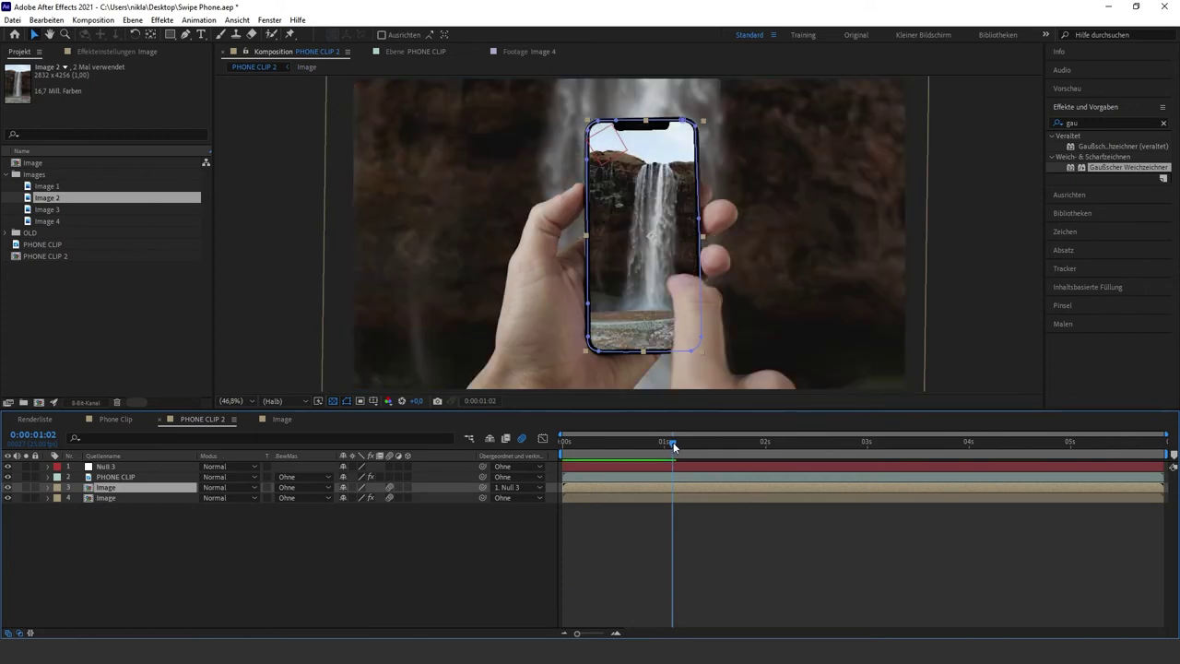
drag(673, 441, 701, 444)
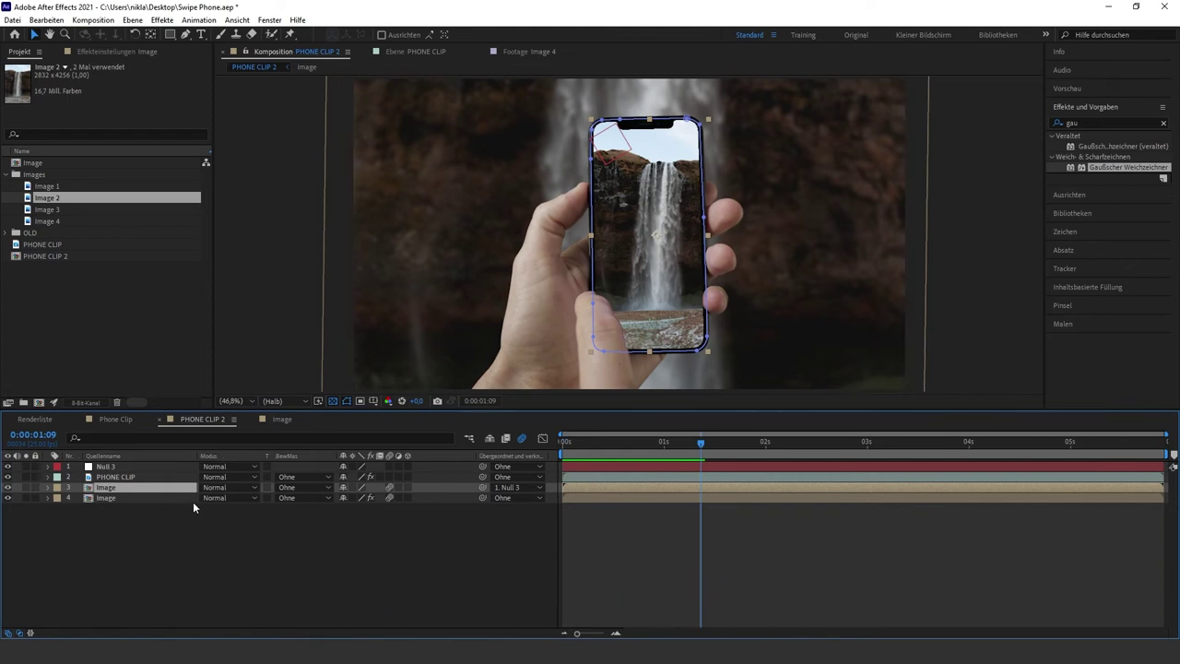
click(282, 421)
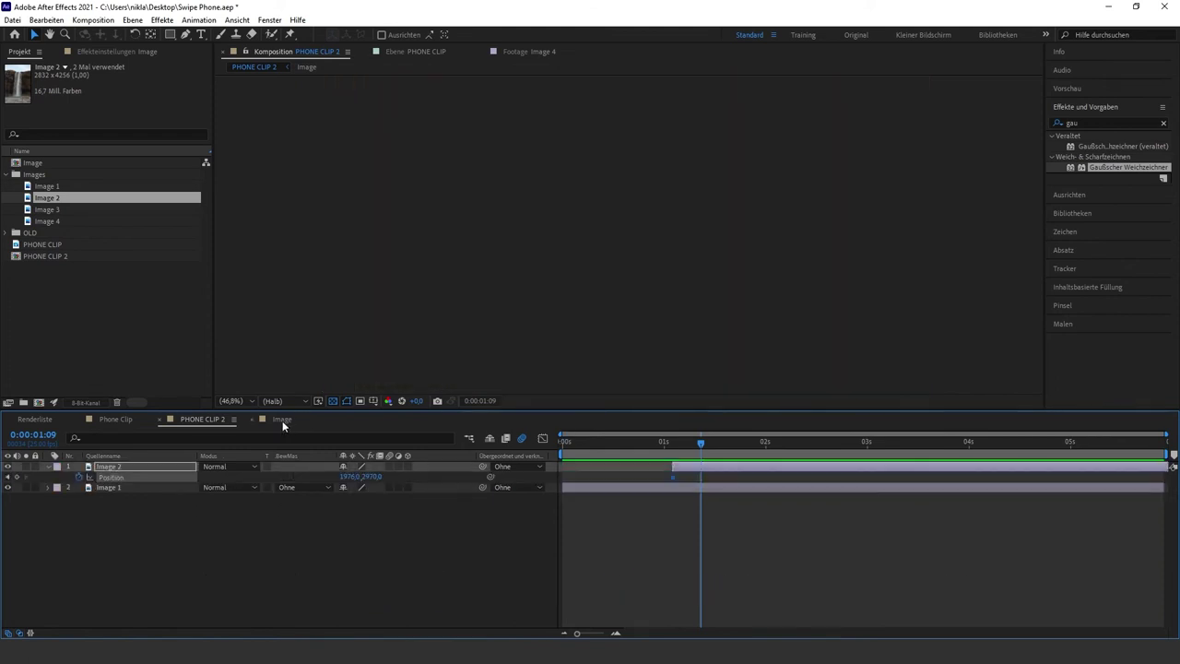
click(17, 476)
click(689, 443)
drag(689, 443, 673, 441)
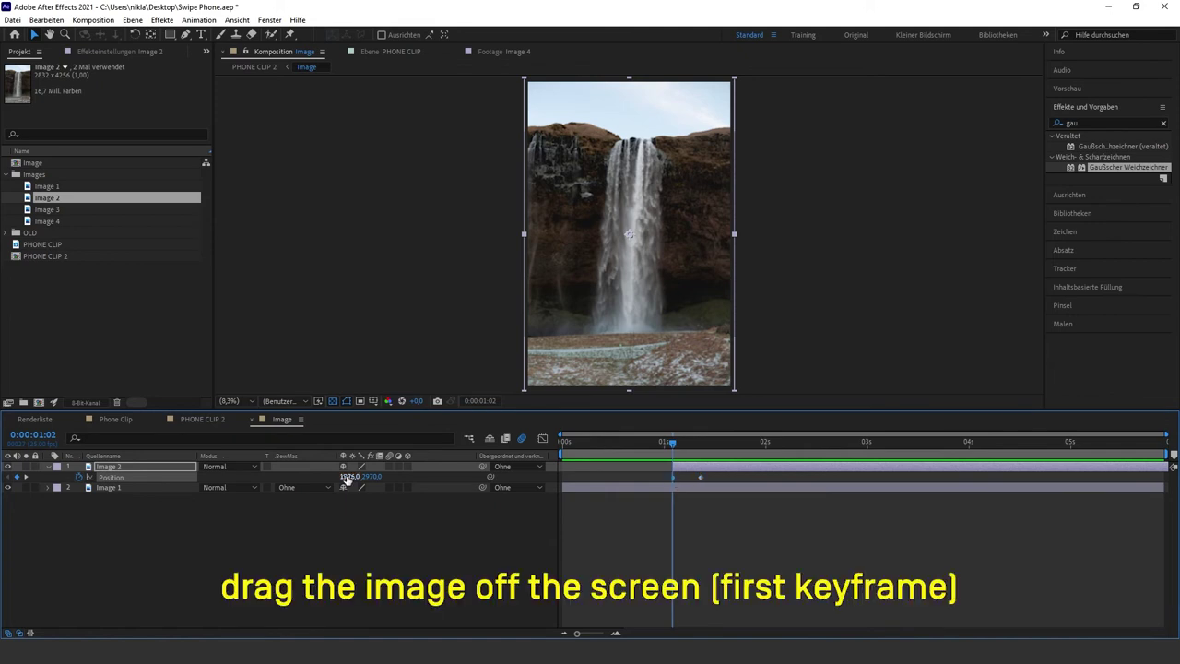
drag(348, 476, 522, 500)
drag(348, 476, 553, 471)
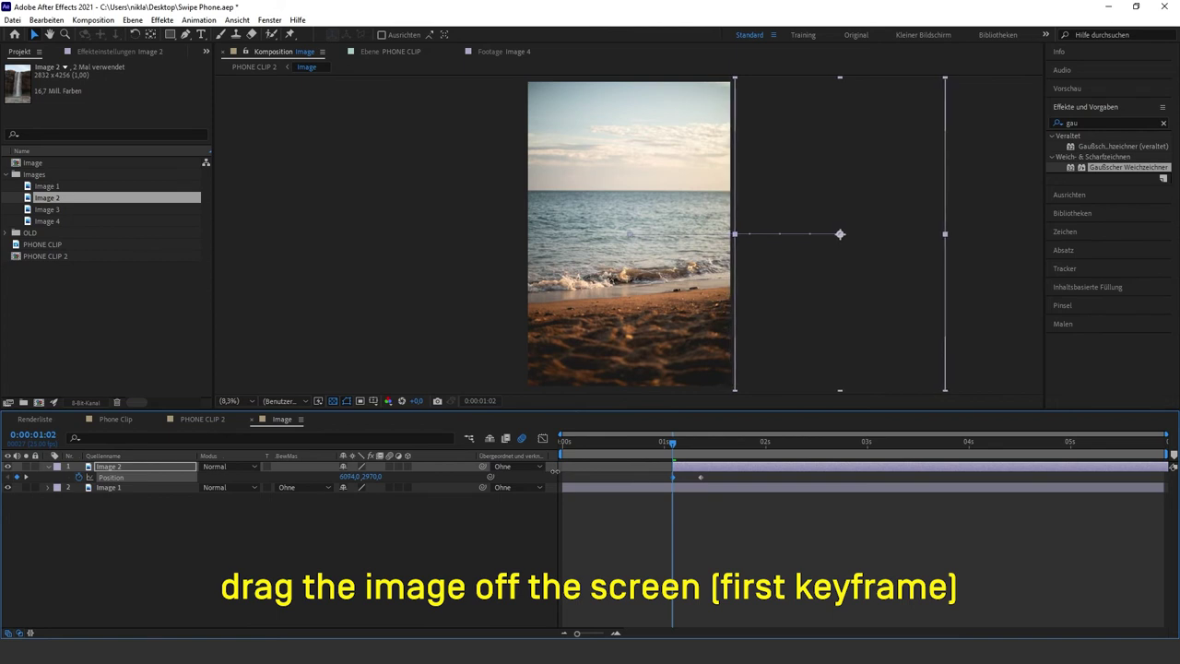
Apply Easy Ease to both position keyframes and enable motion blur on Image 2.
click(681, 443)
drag(680, 446, 672, 444)
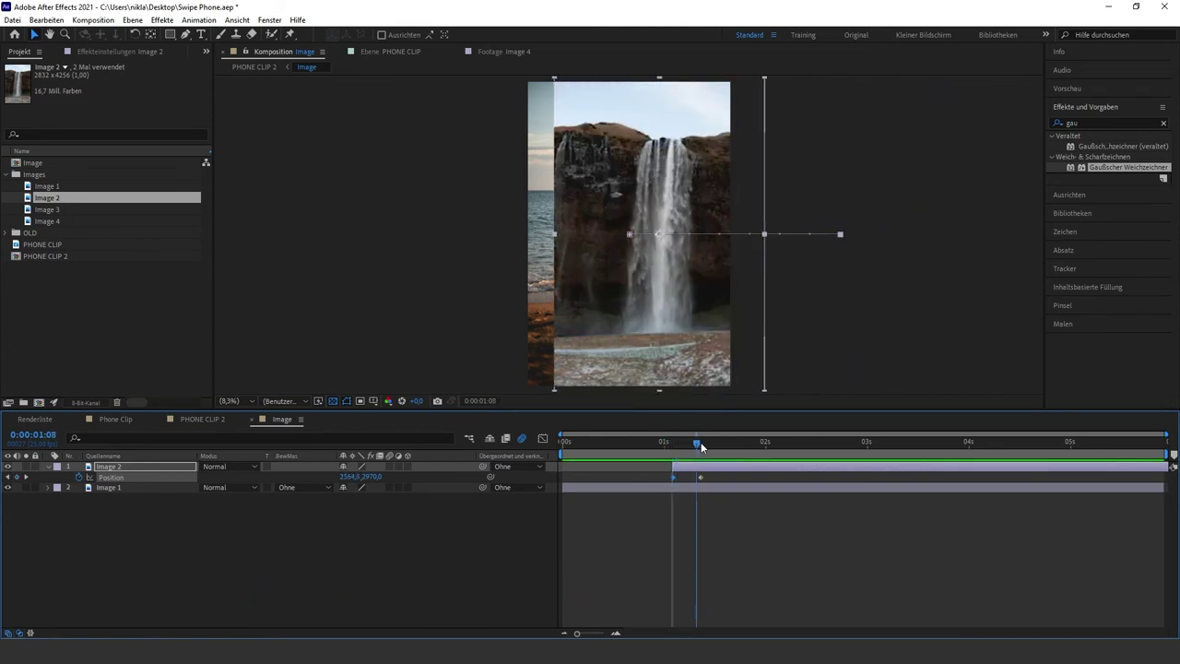
drag(723, 472, 649, 474)
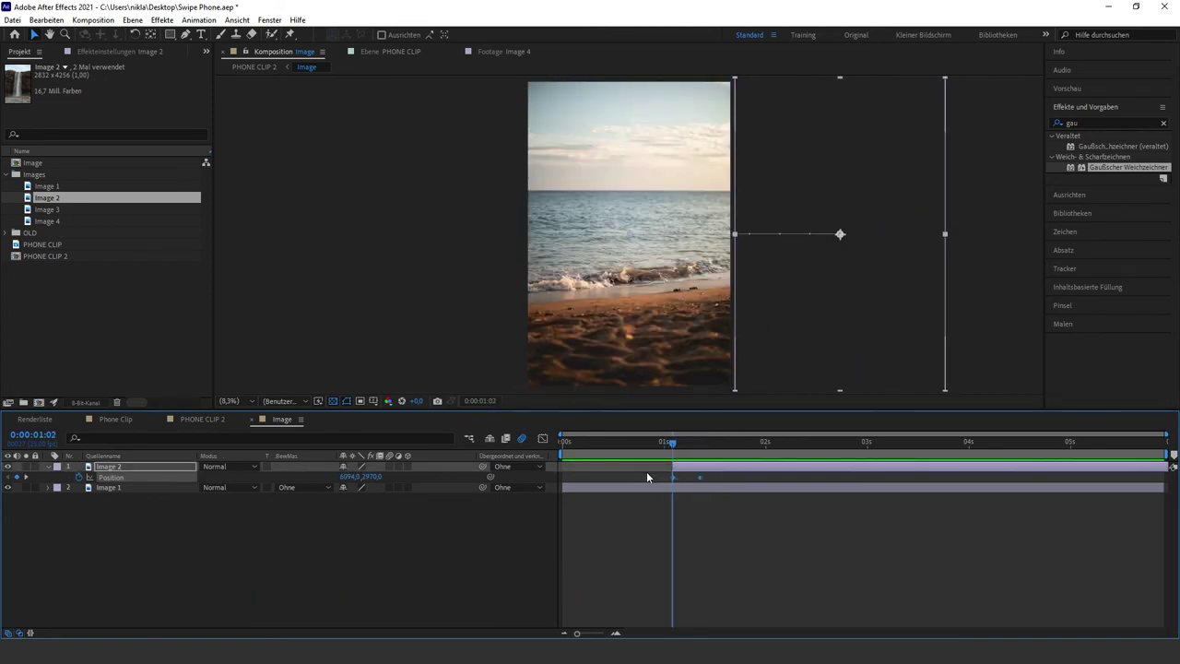
key(F9)
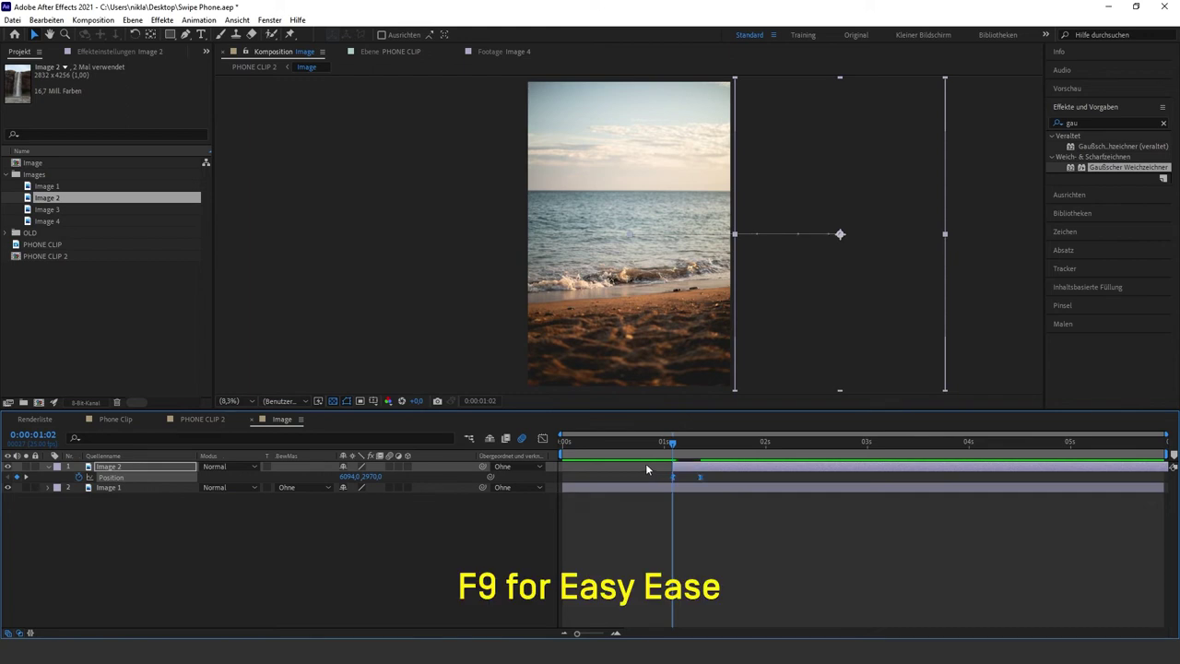
click(389, 467)
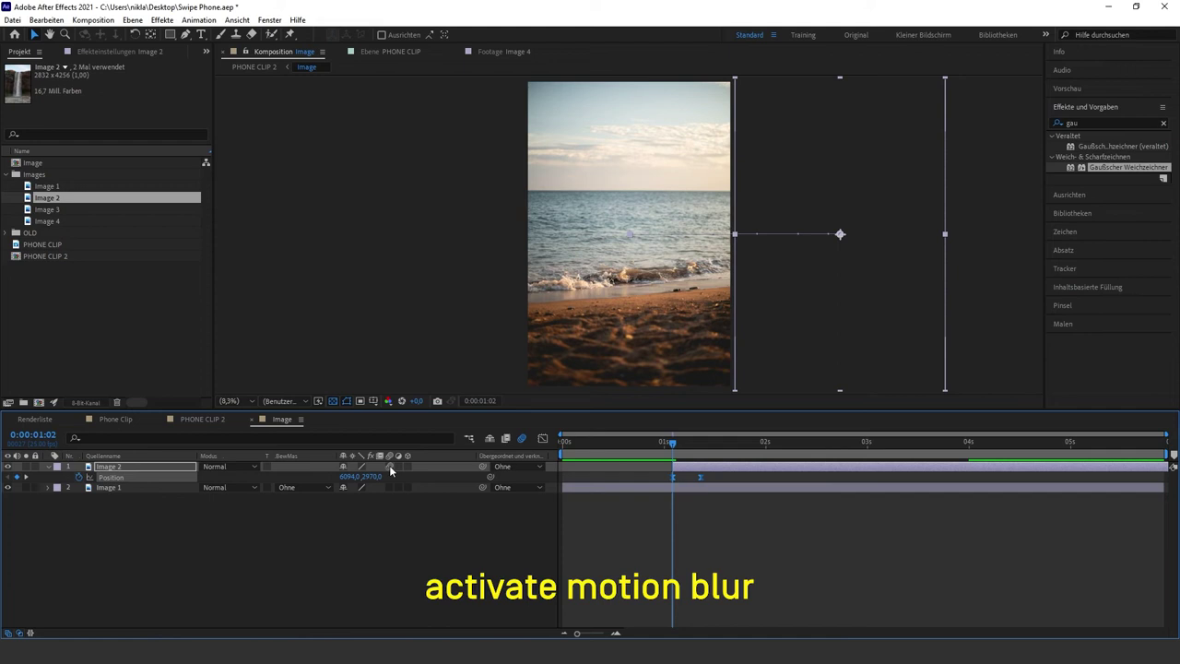
click(198, 421)
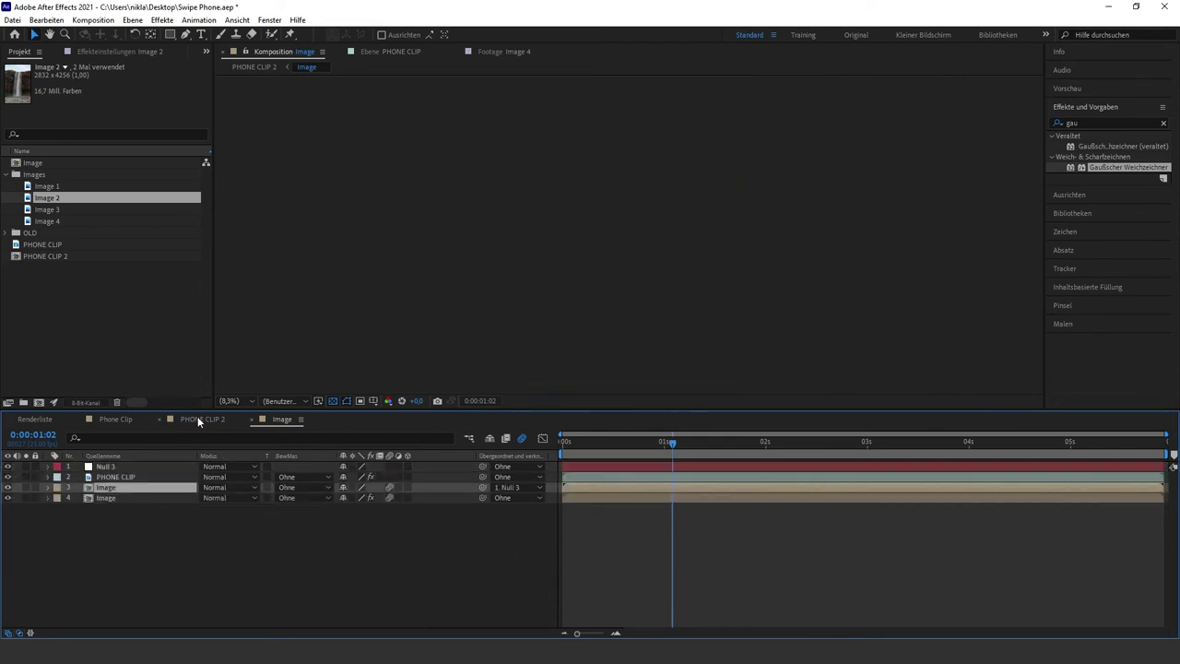
drag(673, 441, 778, 442)
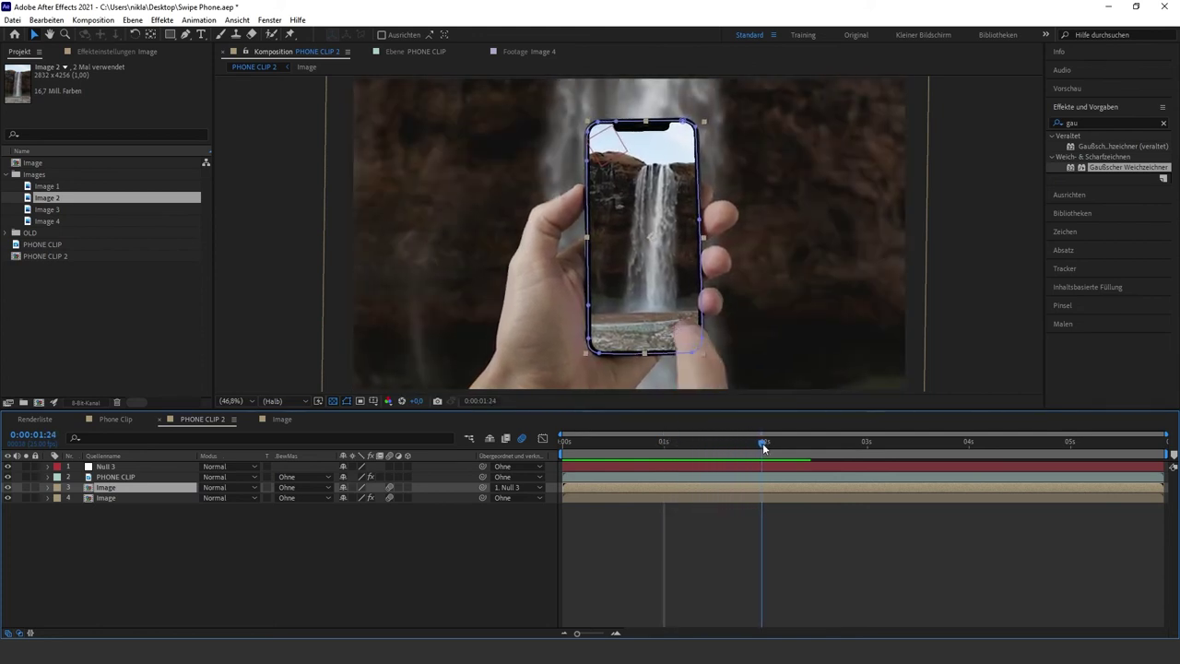
drag(777, 441, 787, 444)
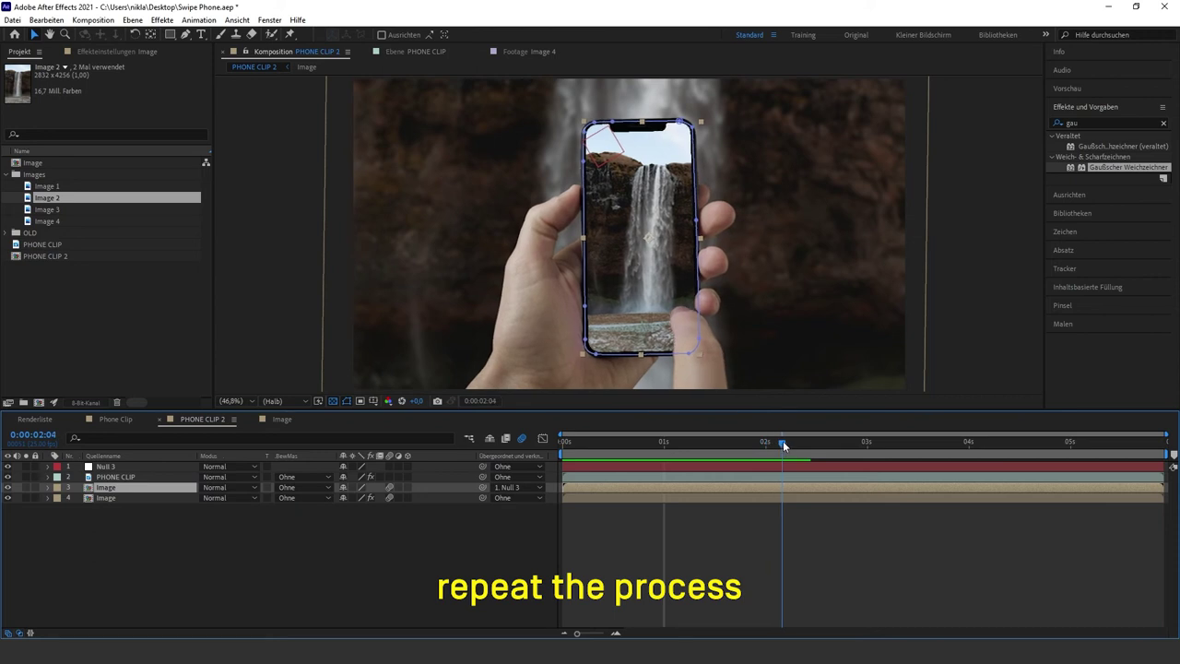
Add the mountain image Image 3 to the Image precomp at the playhead and scale it to fit.
double_click(119, 487)
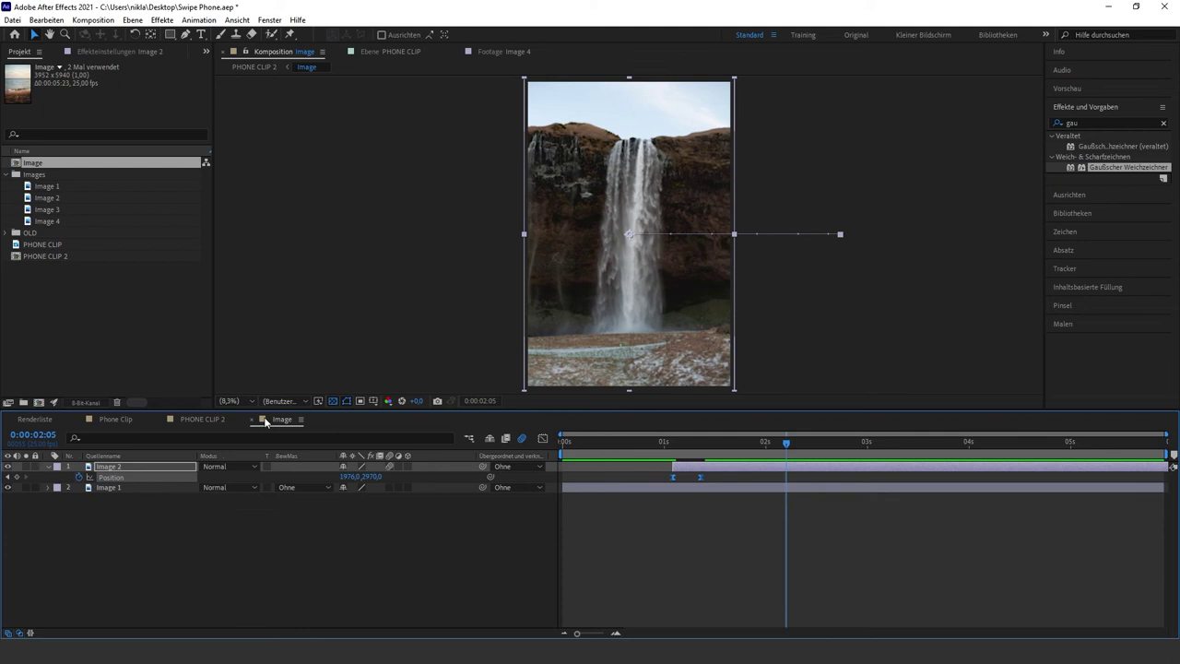
click(53, 210)
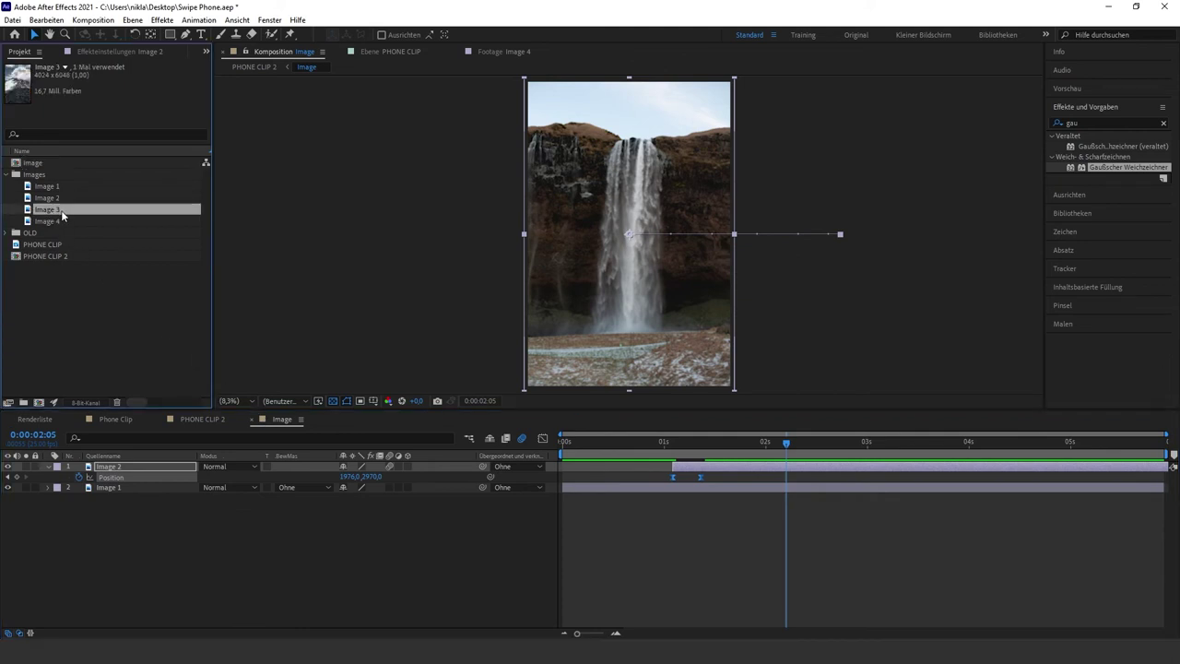
drag(53, 210, 126, 477)
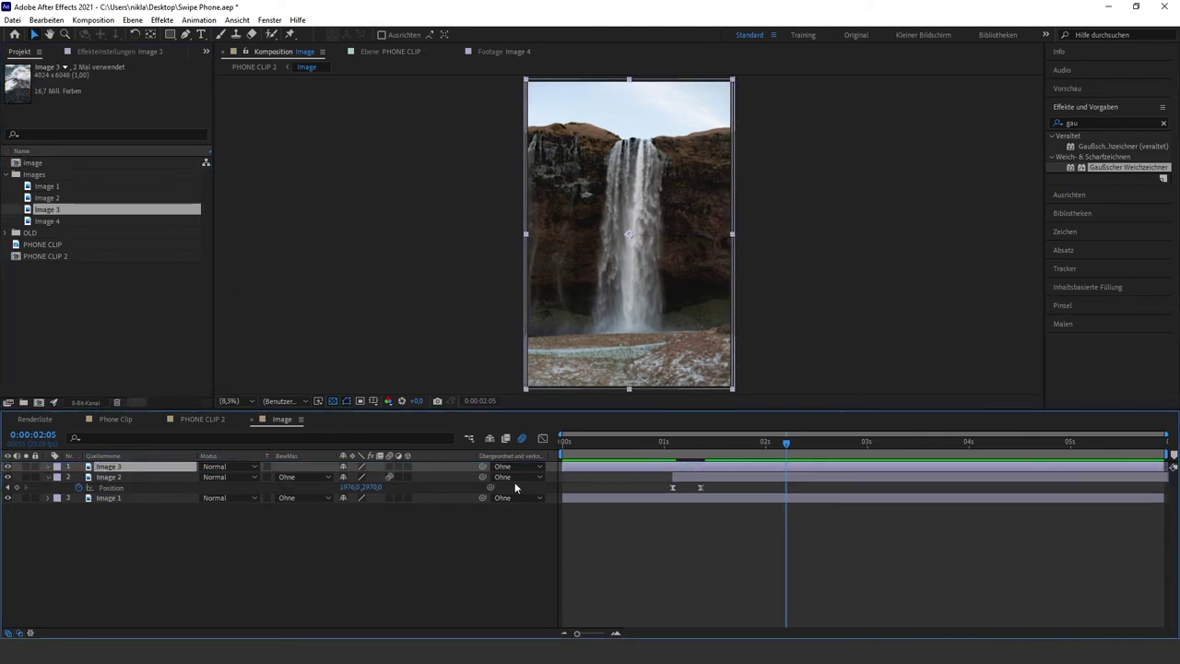
drag(608, 467, 824, 467)
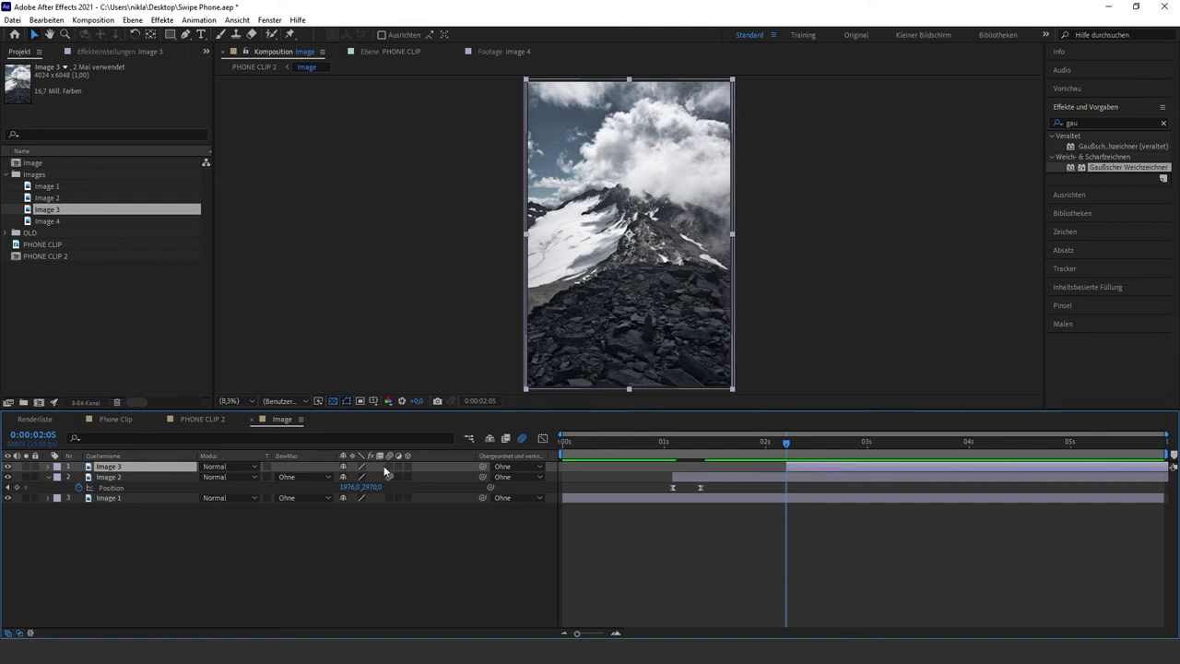
key(alt+shift+s)
drag(357, 476, 358, 482)
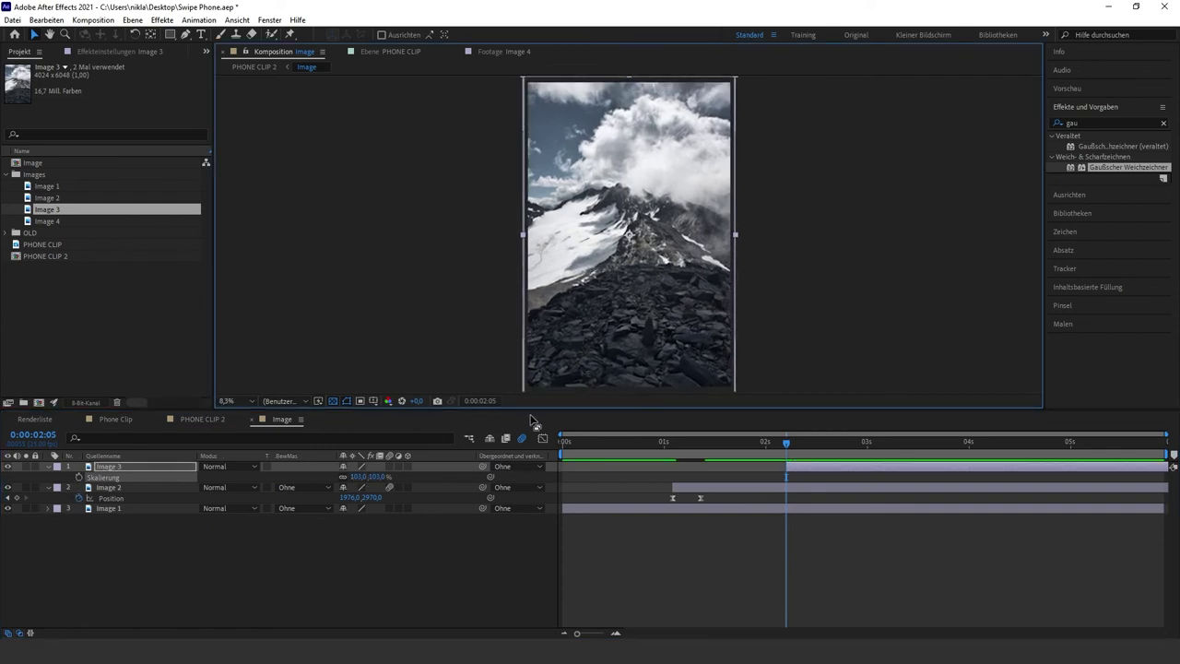
Keyframe Image 3's Position from off-screen right to resting at 2:12, with Easy Ease.
key(alt+shift+p)
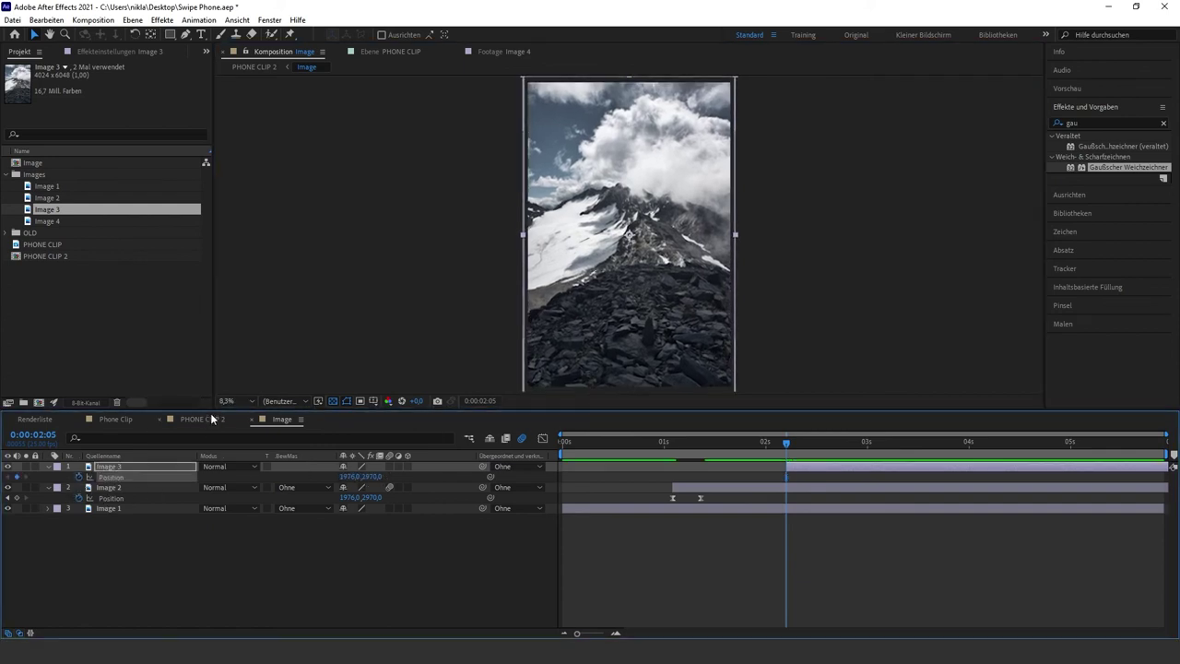
click(211, 420)
drag(788, 442, 814, 442)
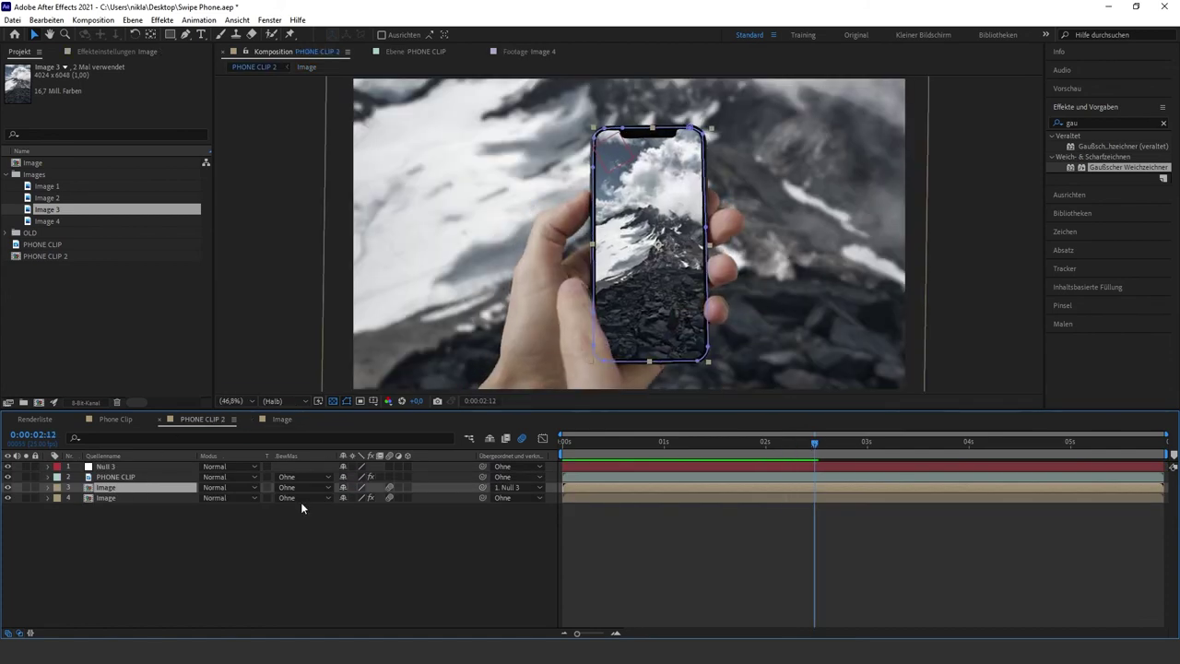
double_click(120, 488)
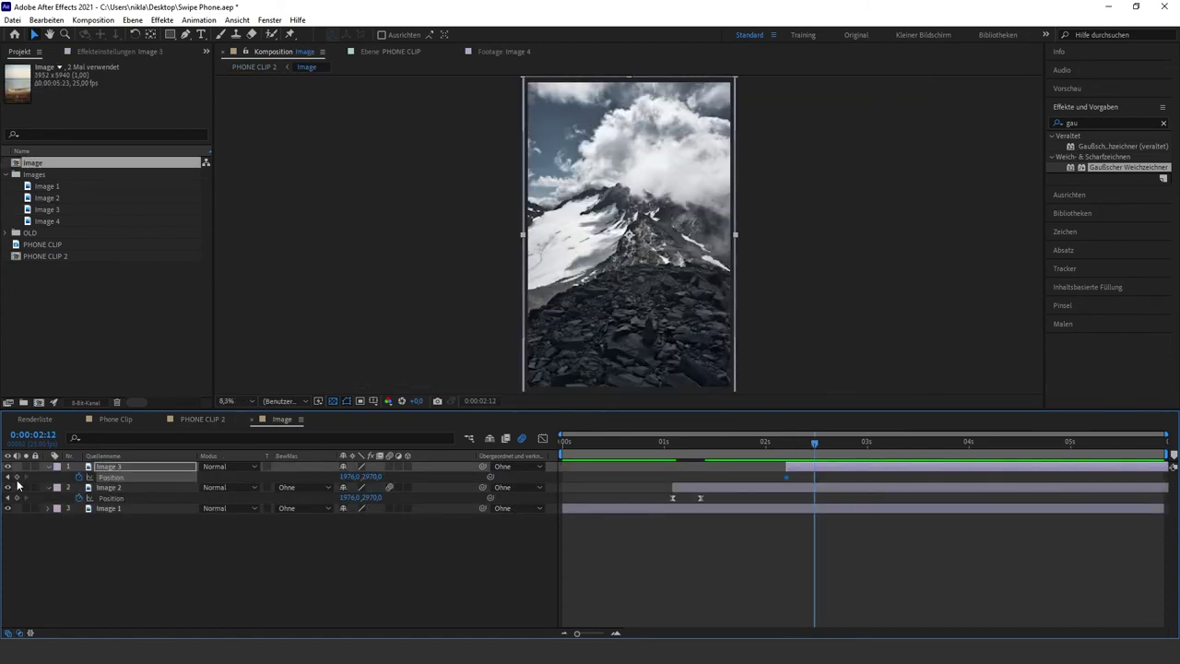
click(785, 476)
key(j)
mouse_move(348, 477)
mouse_down()
mouse_move(567, 469)
mouse_move(825, 481)
mouse_move(771, 474)
mouse_up()
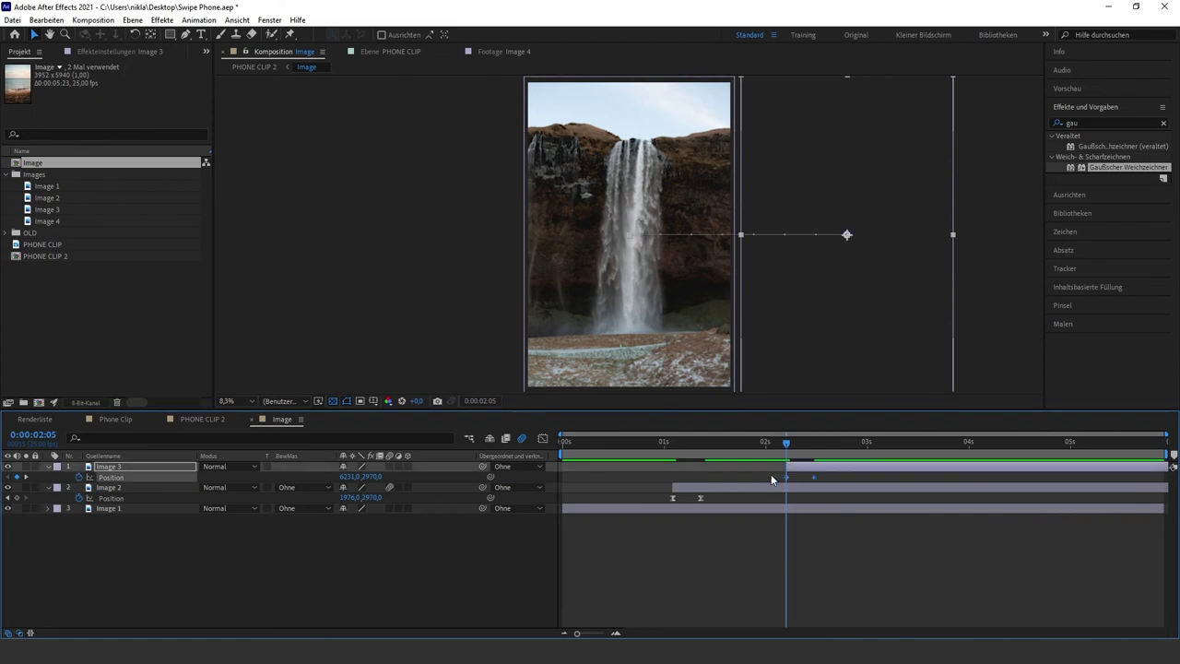
key(F9)
Preview the mountain swipe on the phone, then add the city image Image 4 as the top layer.
click(189, 417)
drag(798, 447, 900, 444)
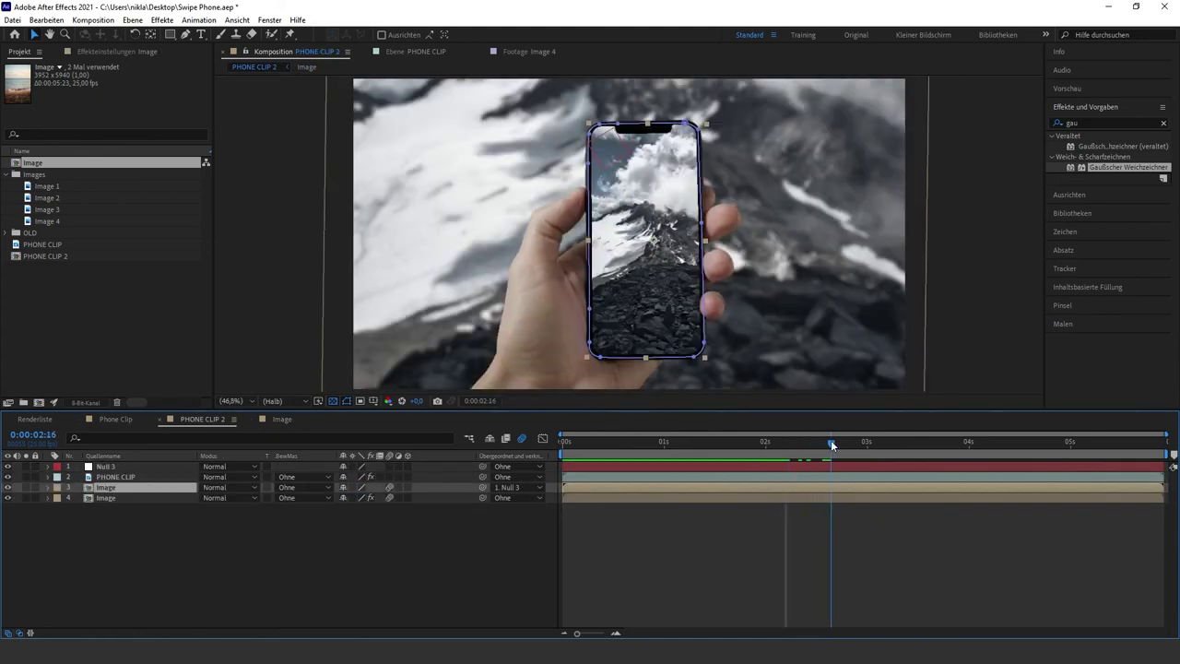
click(281, 419)
drag(46, 221, 710, 475)
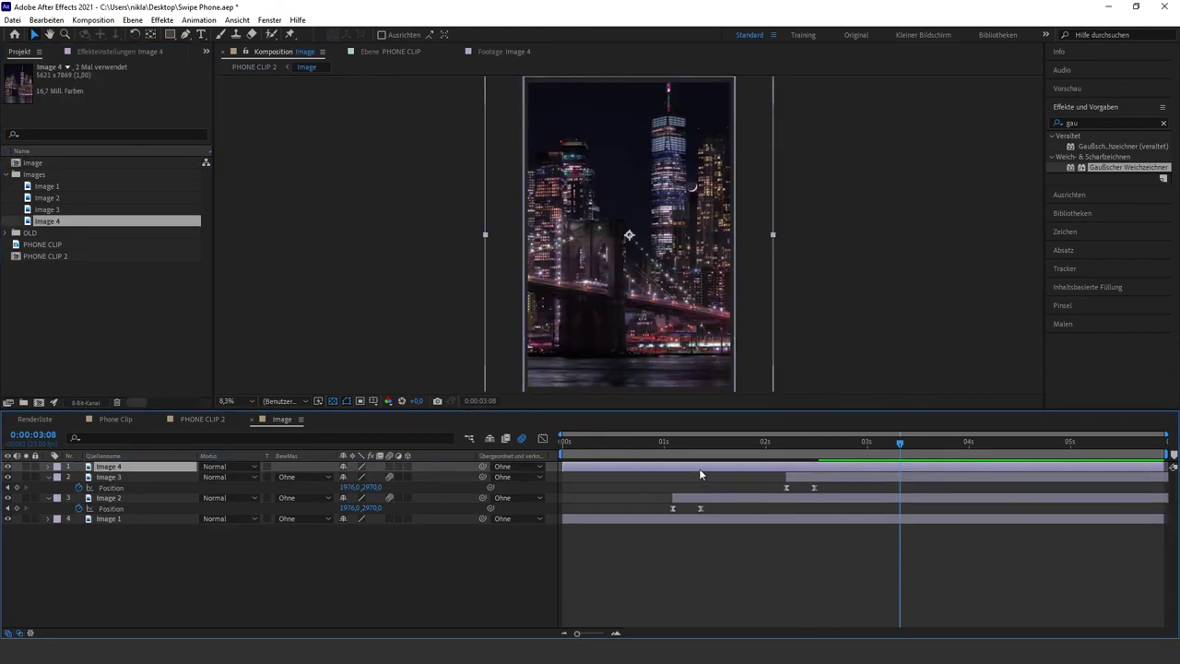
Keyframe Image 4's Position from off-screen right to resting at 3:15, then preview it in PHONE CLIP 2.
key(s)
key(ctrl+v)
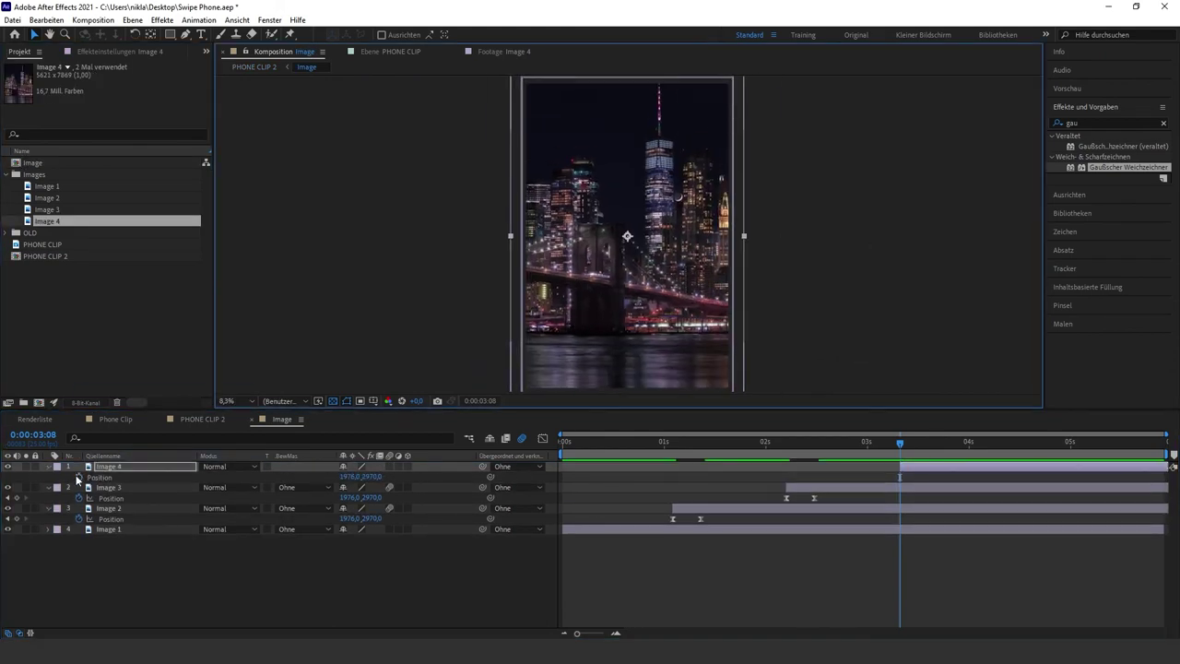
click(190, 419)
click(281, 418)
drag(907, 440, 900, 441)
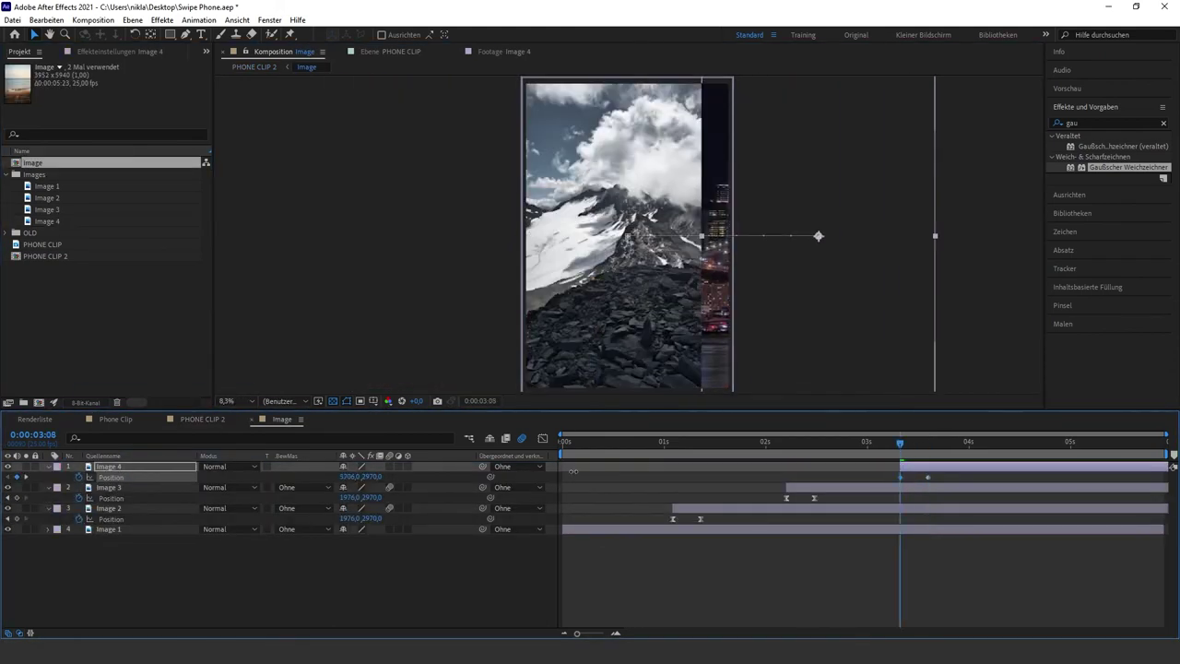
click(202, 418)
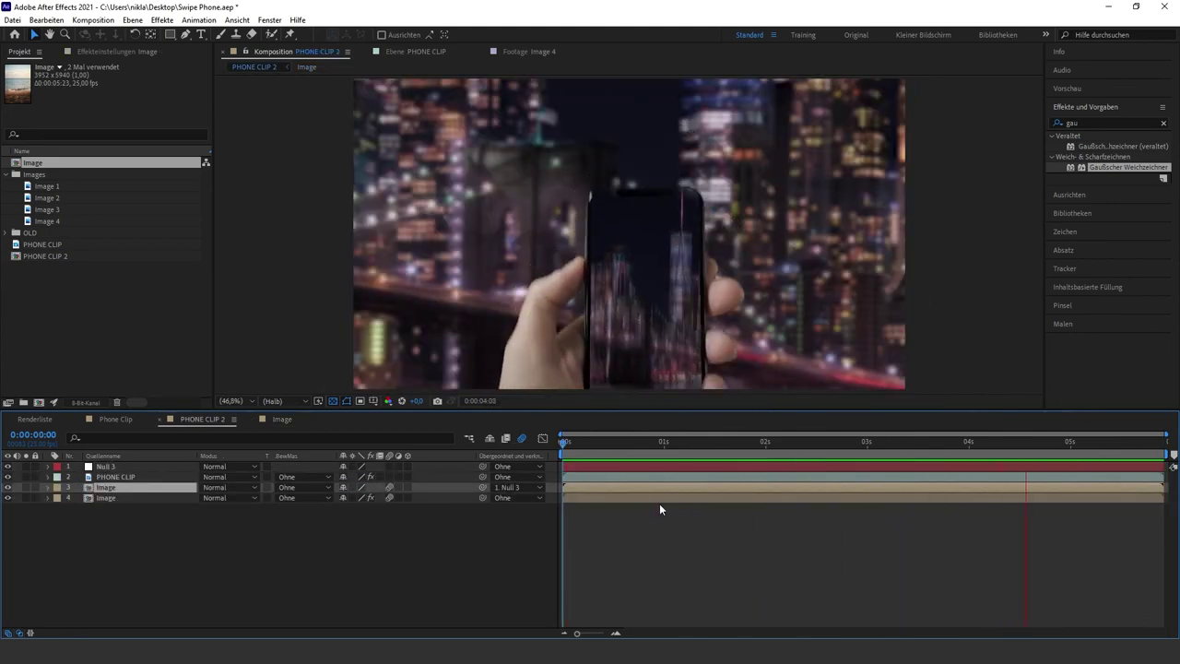
key(space)
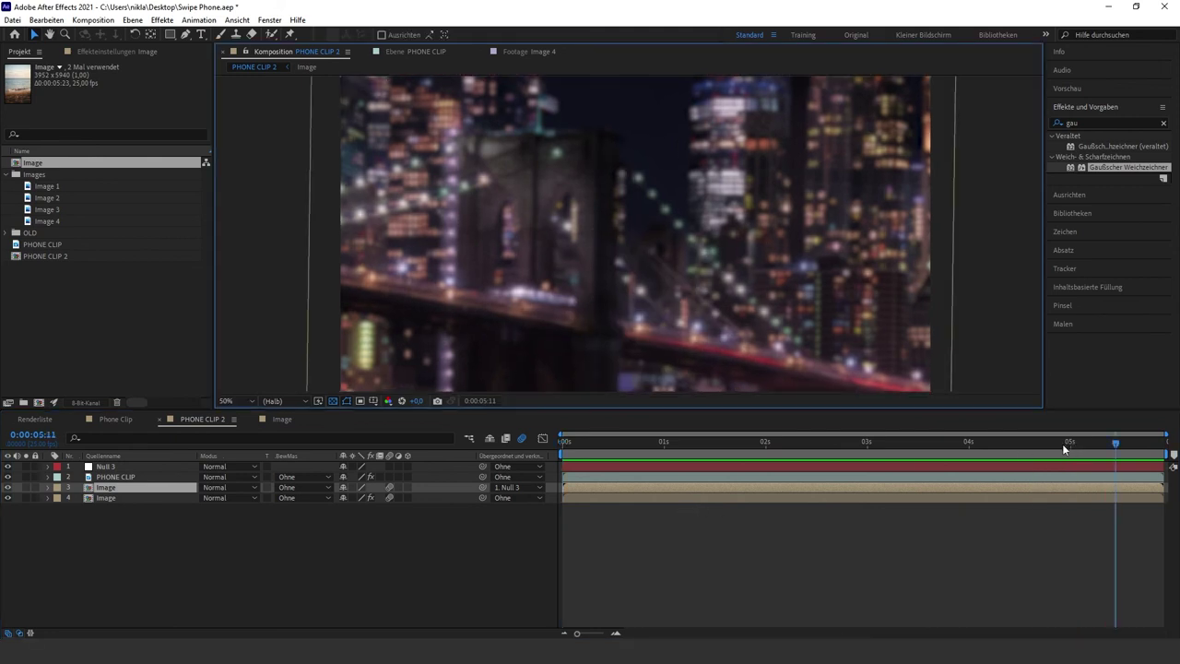
Move the playhead to 0:00:04:13 and expand the background Image layer and its Effekte group.
click(1005, 443)
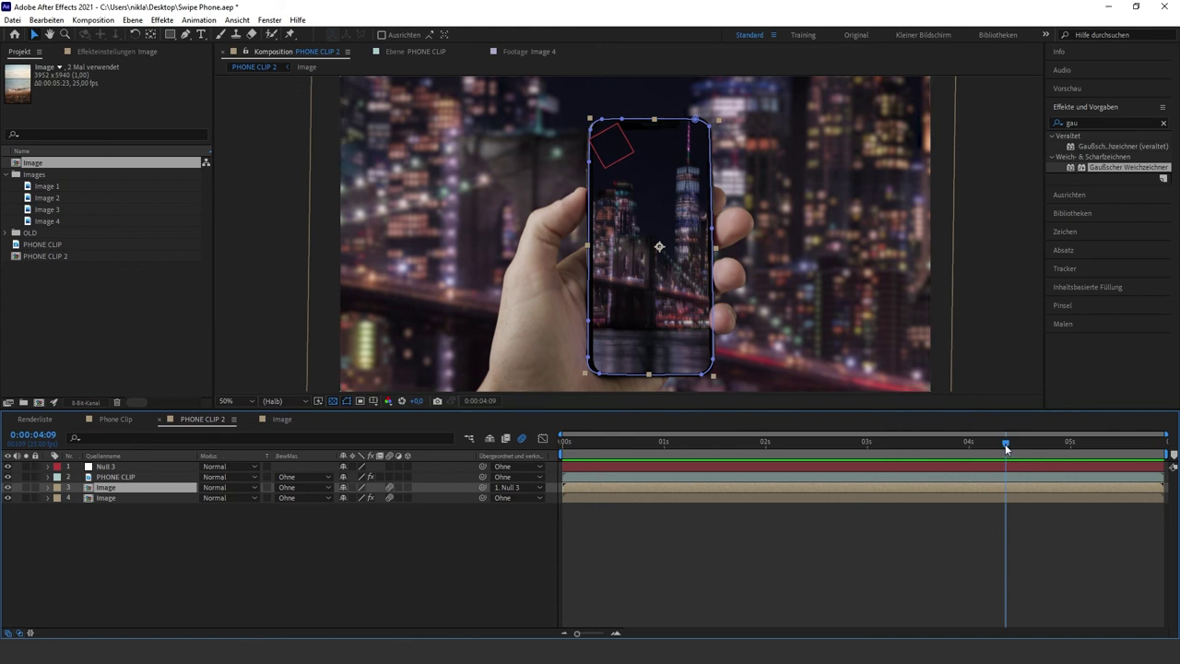
drag(1006, 449, 1010, 448)
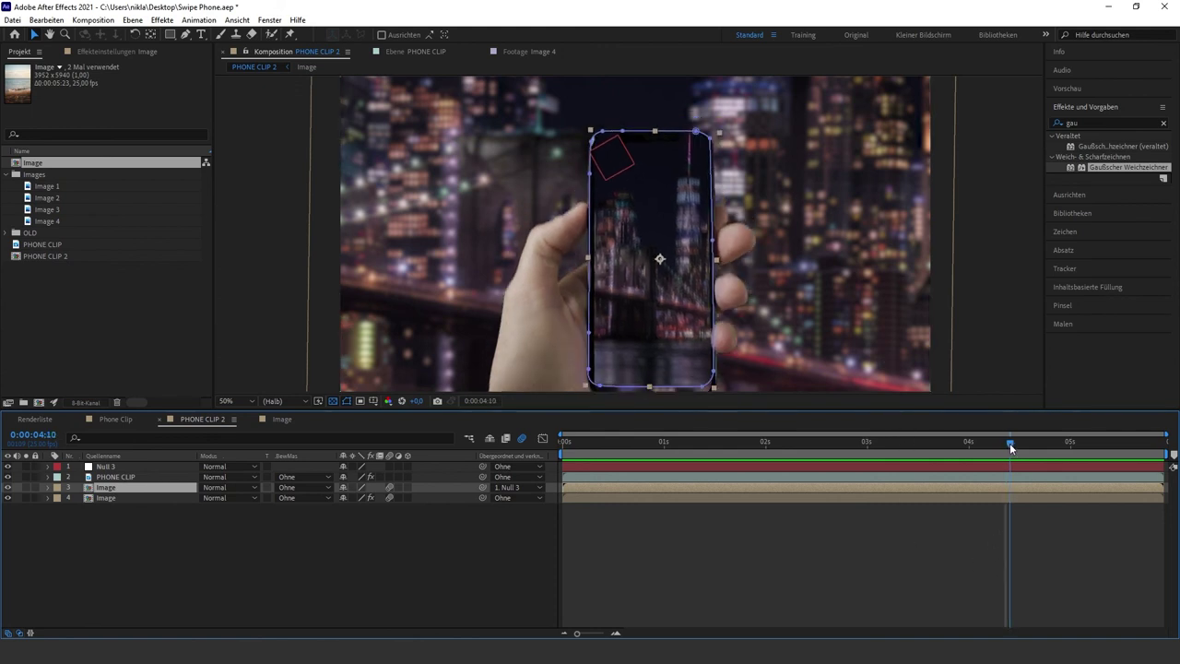
drag(1009, 443, 1021, 443)
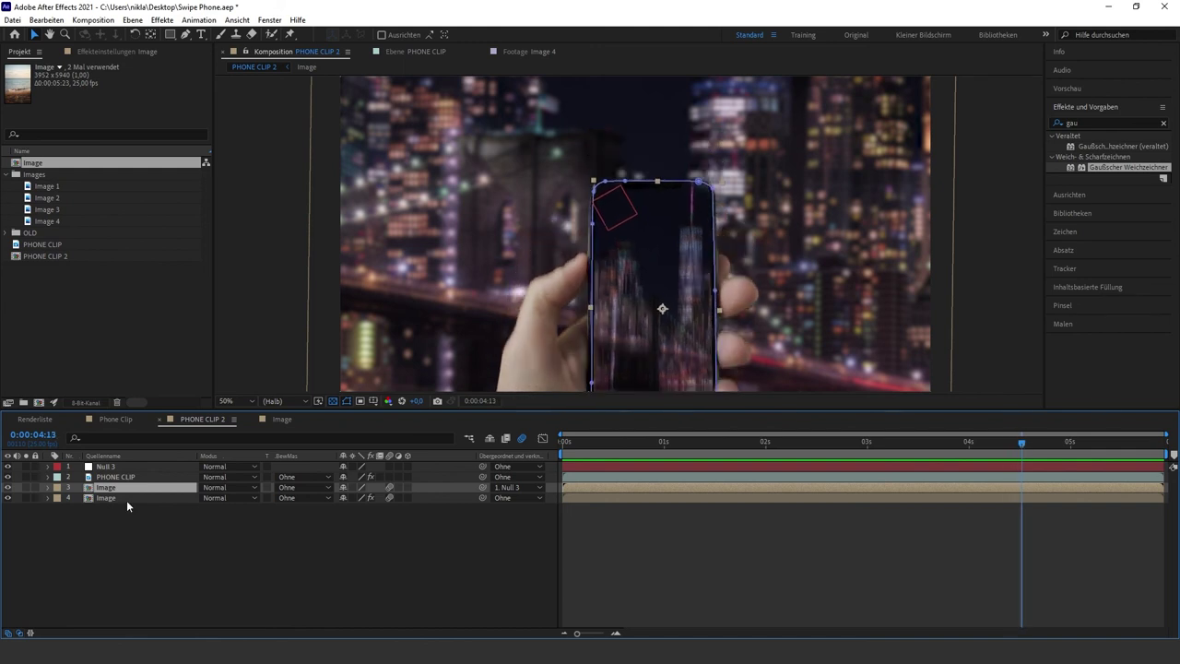
click(126, 498)
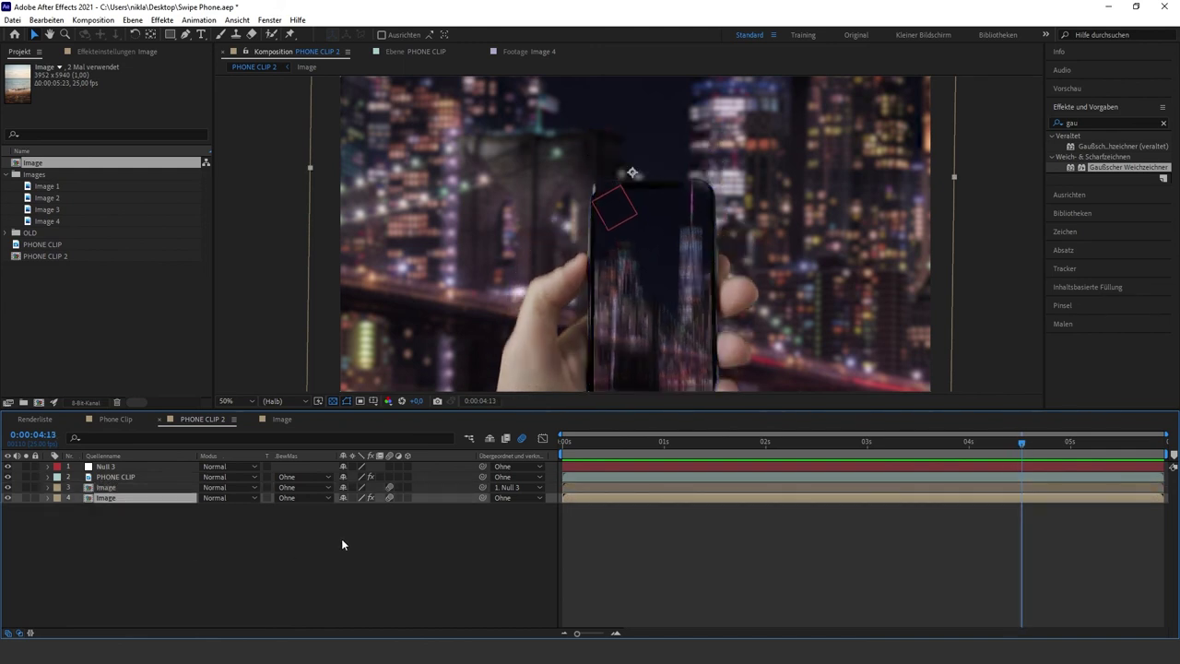
click(47, 497)
click(59, 508)
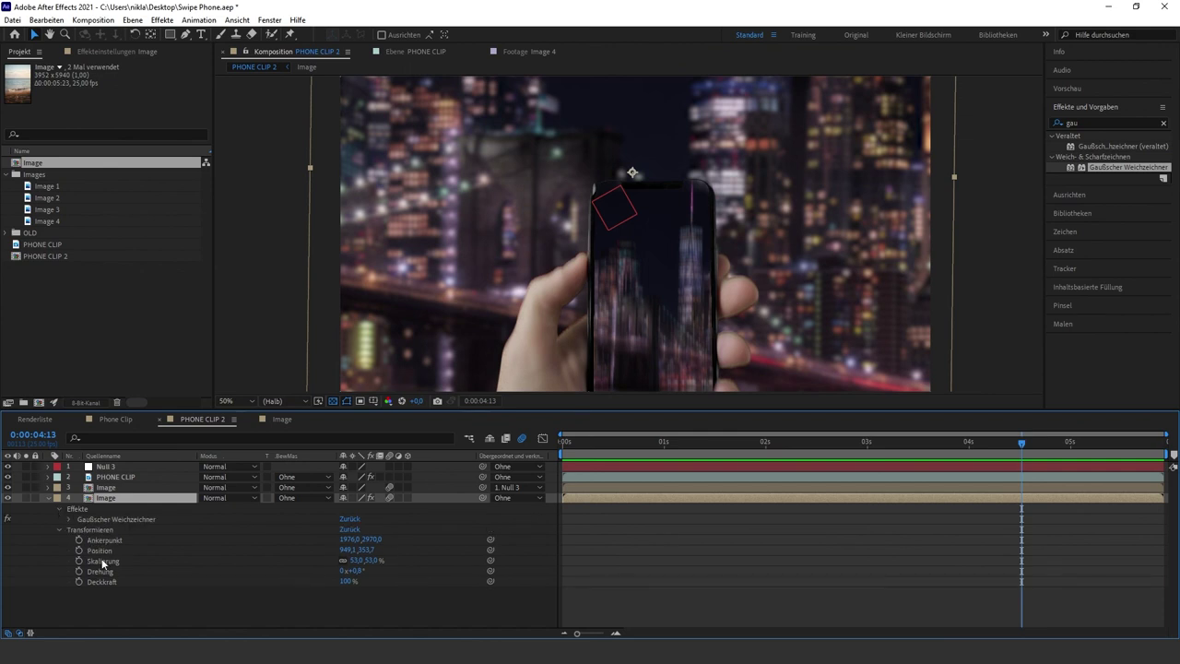
Keyframe Gaußscher Weichzeichner blurriness from 42.5 at 4:13 to 0 at 4:22, eased.
click(68, 519)
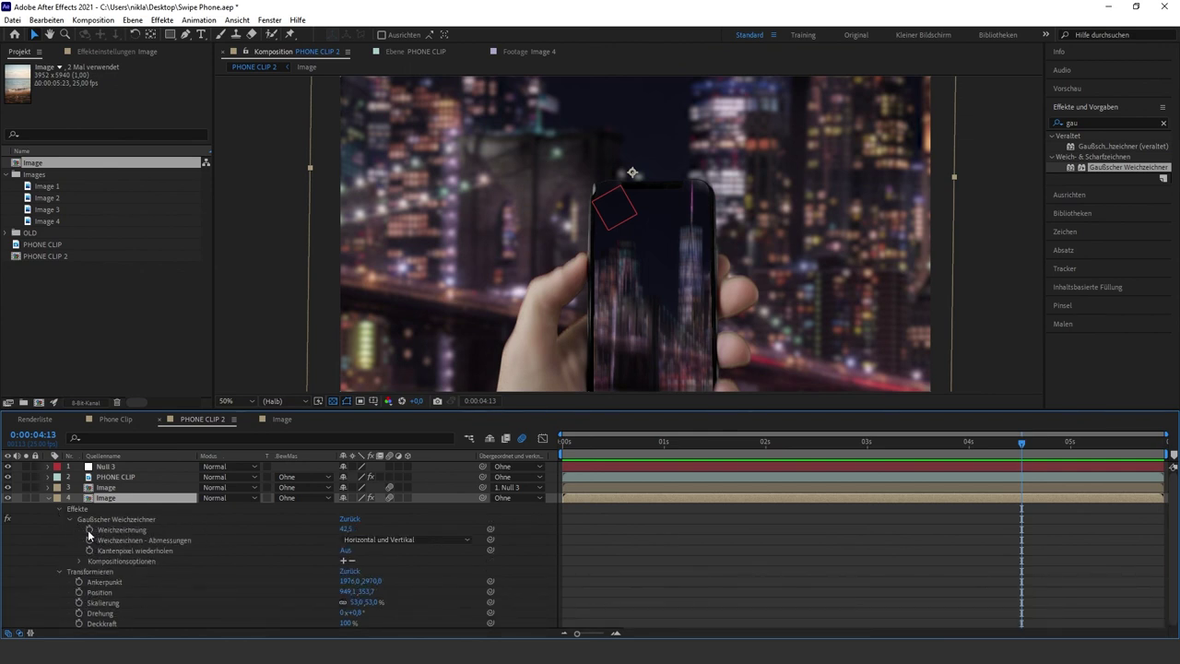
click(89, 531)
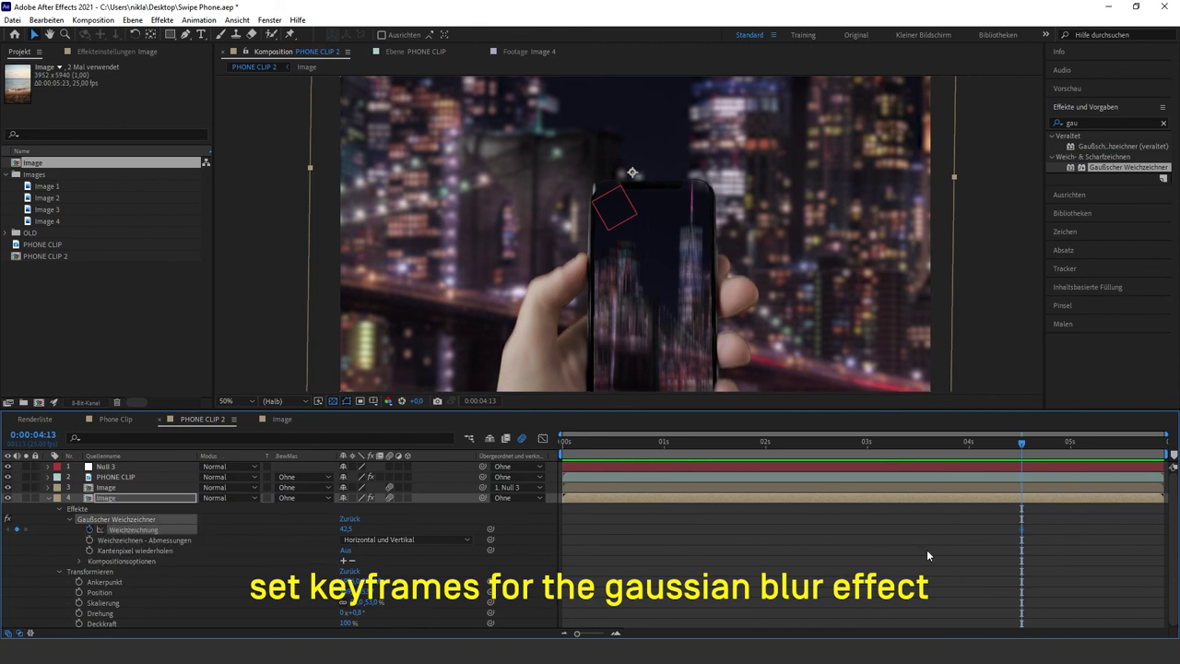
drag(1021, 442, 1058, 445)
click(343, 529)
text(0)
key(Return)
key(F3)
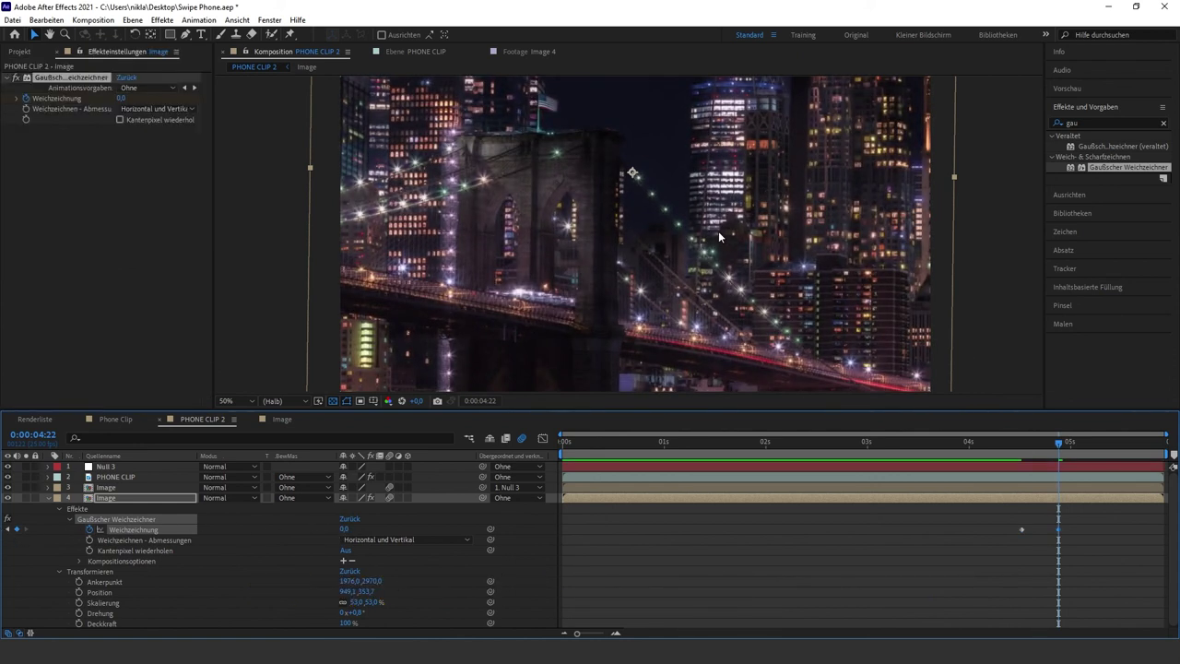
drag(1080, 520, 987, 532)
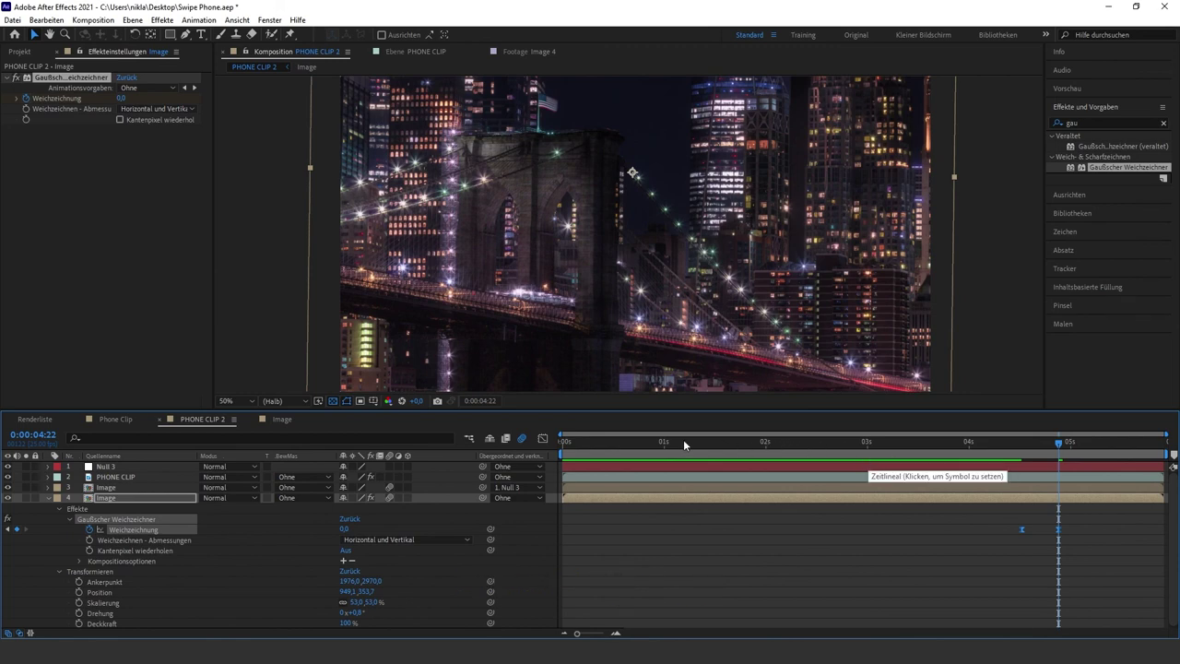
key(Home)
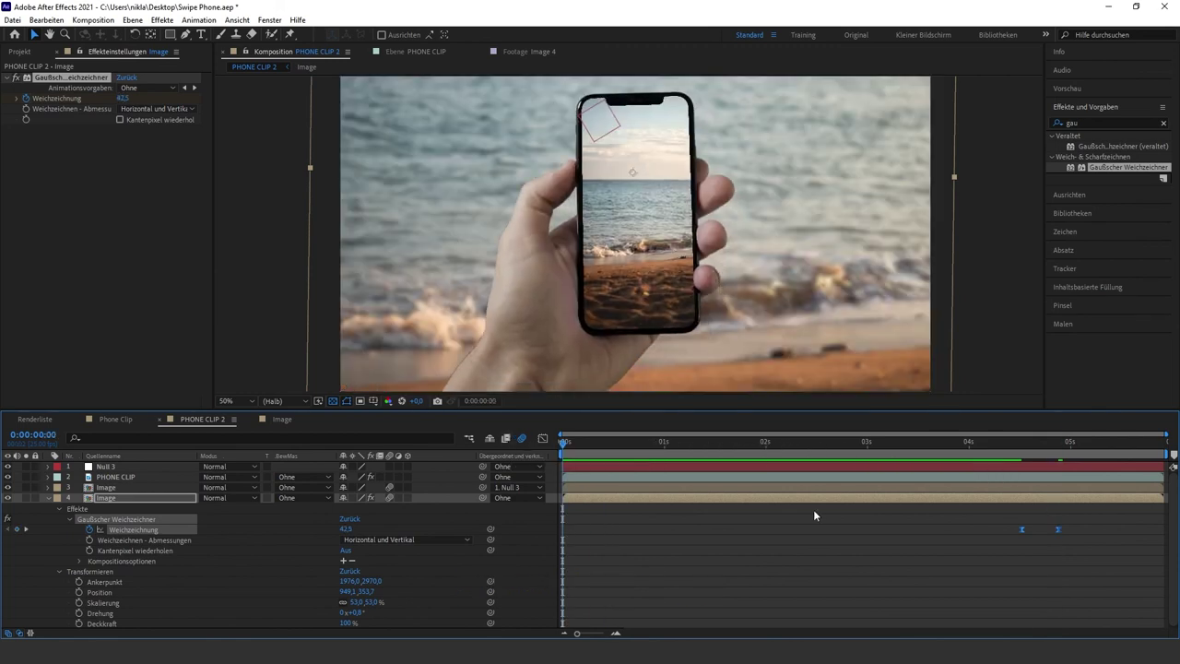